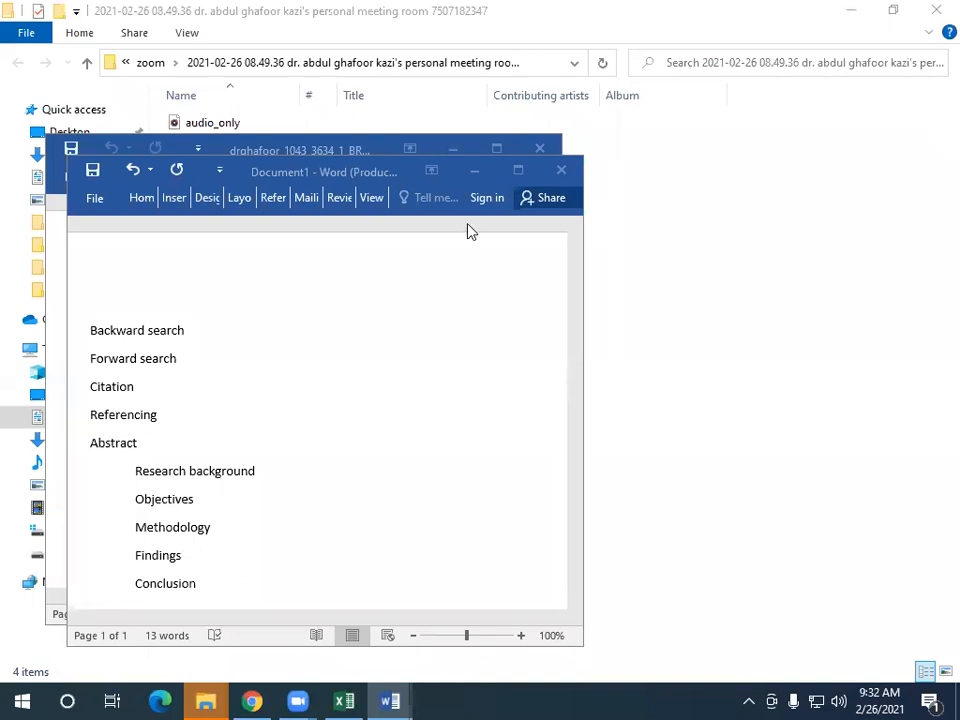
Enlarge the document view to 120% and highlight the outline lines from Abstract through Conclusion.
click(521, 635)
click(521, 635)
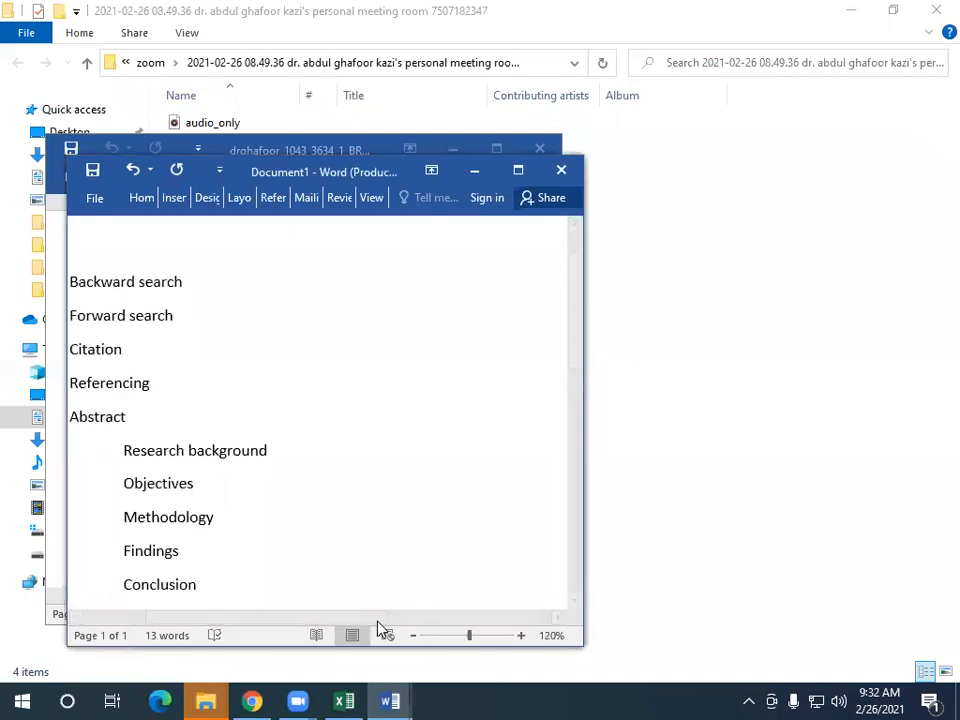
drag(379, 617, 343, 617)
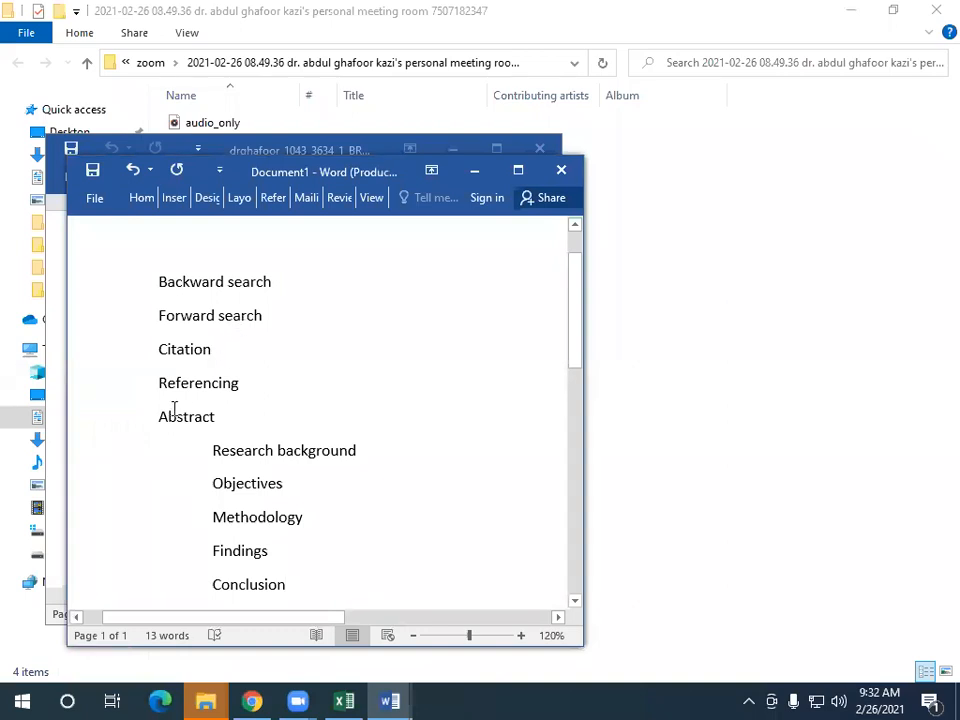
drag(156, 415, 322, 577)
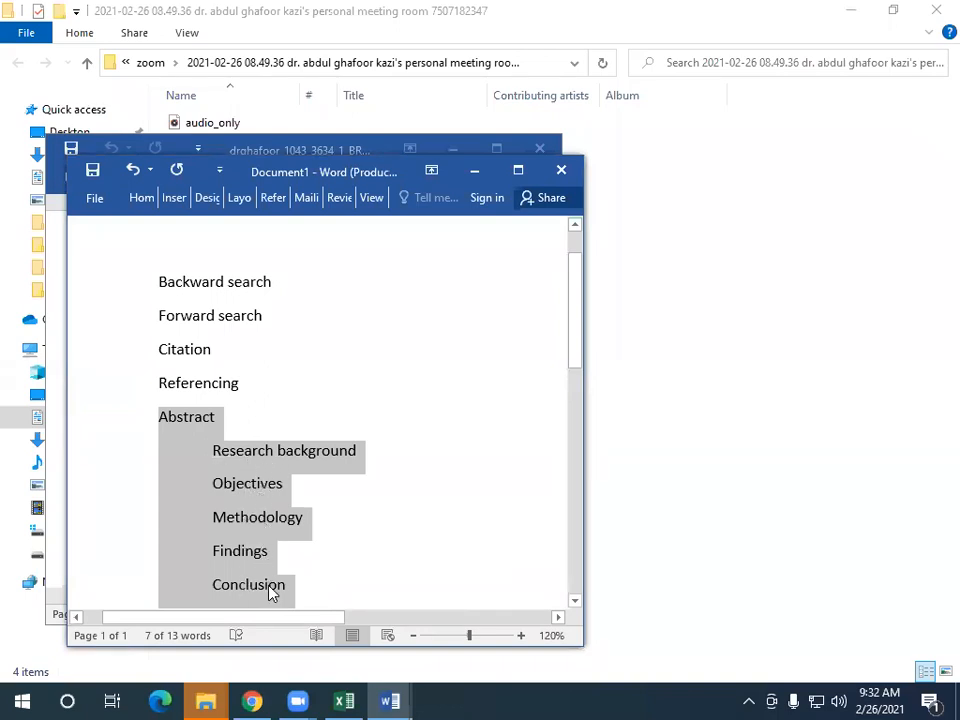
Add "(255/300 words)" after the Abstract heading in the outline.
click(259, 422)
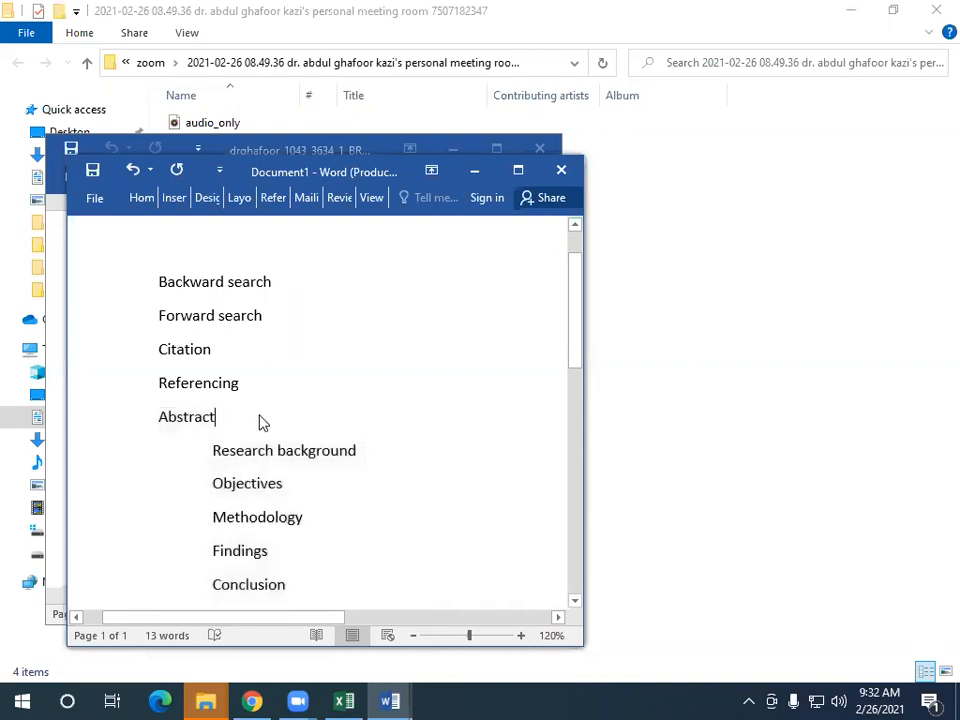
text((2)
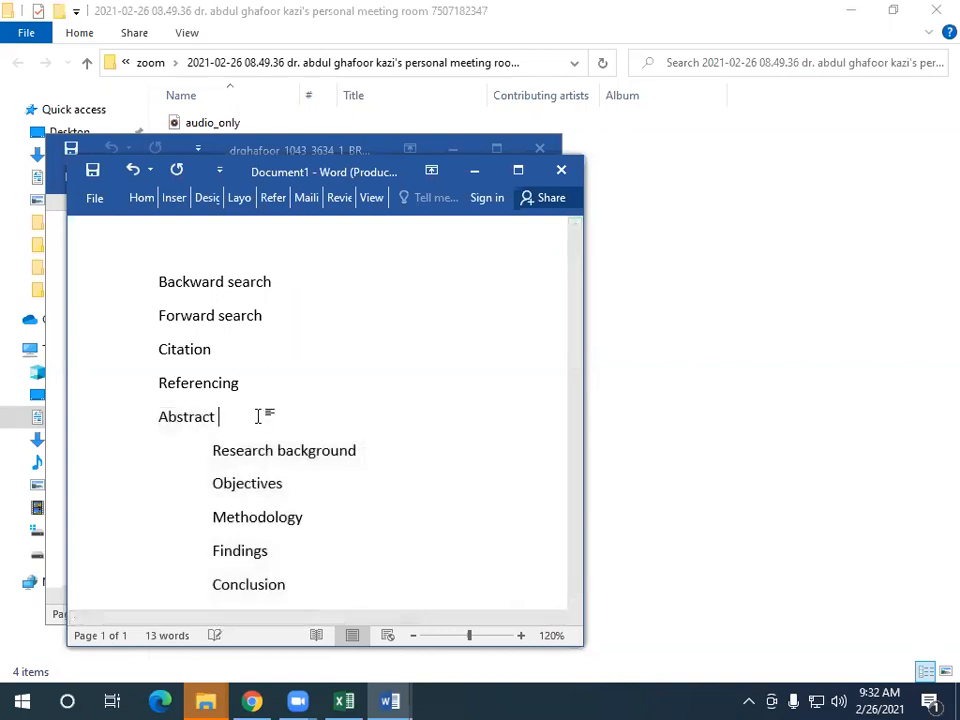
text())
key(Left)
text(255/300 )
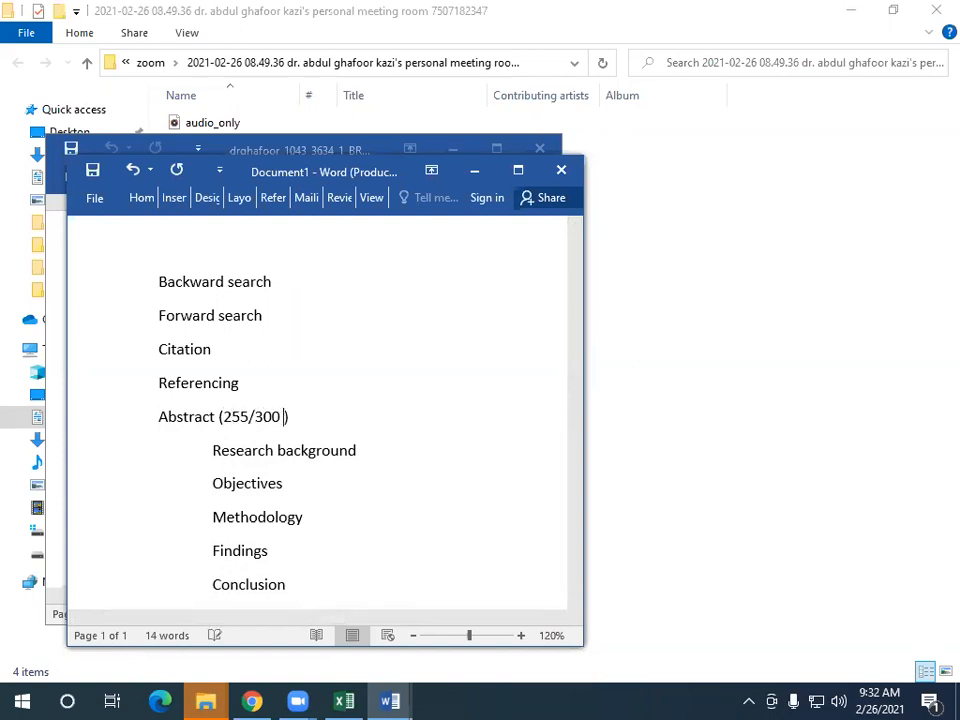
text(words)
Insert "up to" before 255/300 inside the parentheses on the Abstract line.
key(ctrl+End)
key(Up)
key(Up)
key(Up)
key(Up)
key(Up)
key(Up)
key(Left)
click(222, 417)
text(u)
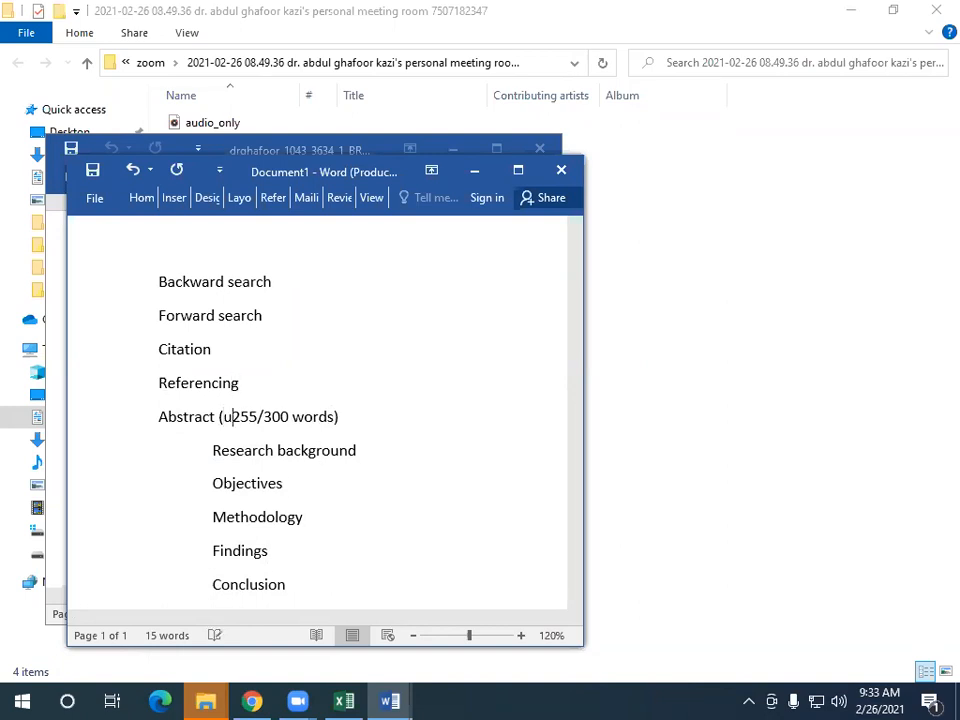
text(p to)
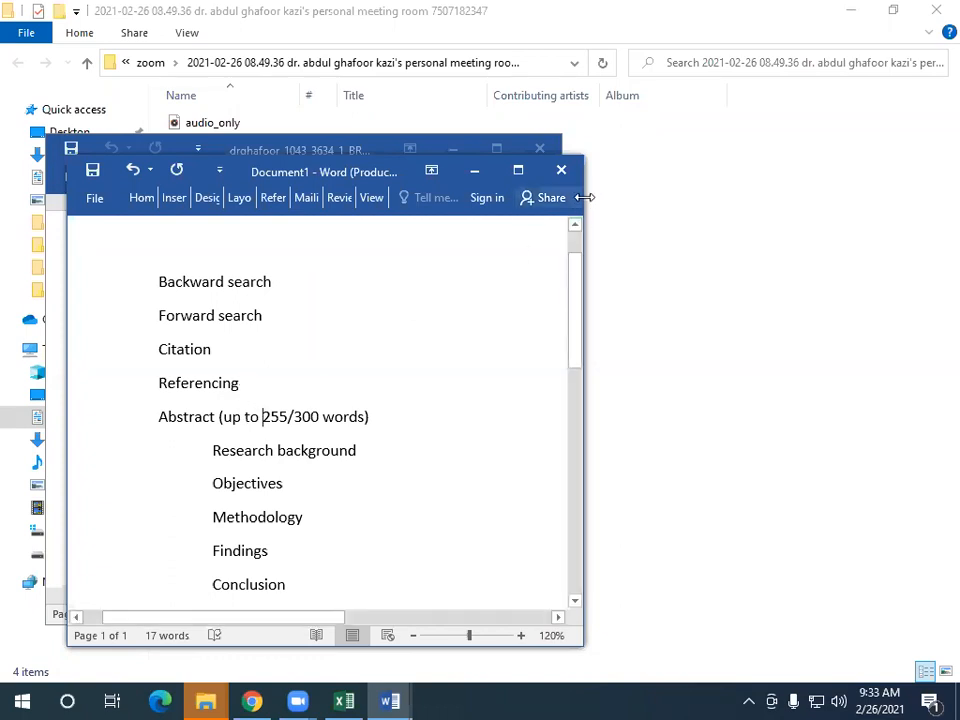
Minimize both Word documents and the folder window, and open Google Scholar from the search results in Chrome.
click(476, 176)
click(454, 152)
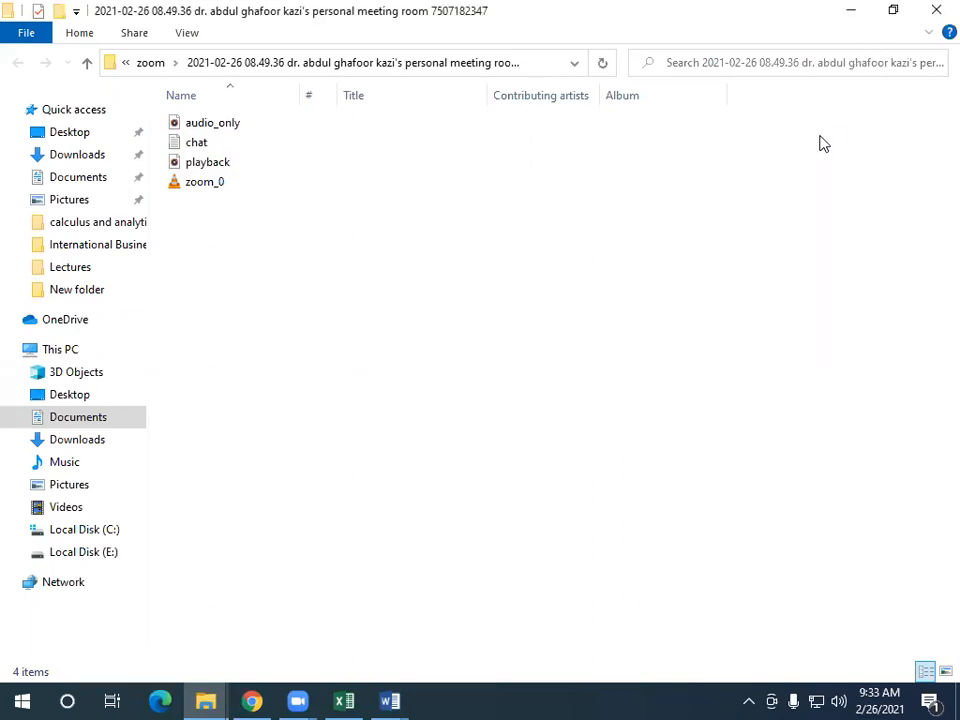
click(846, 11)
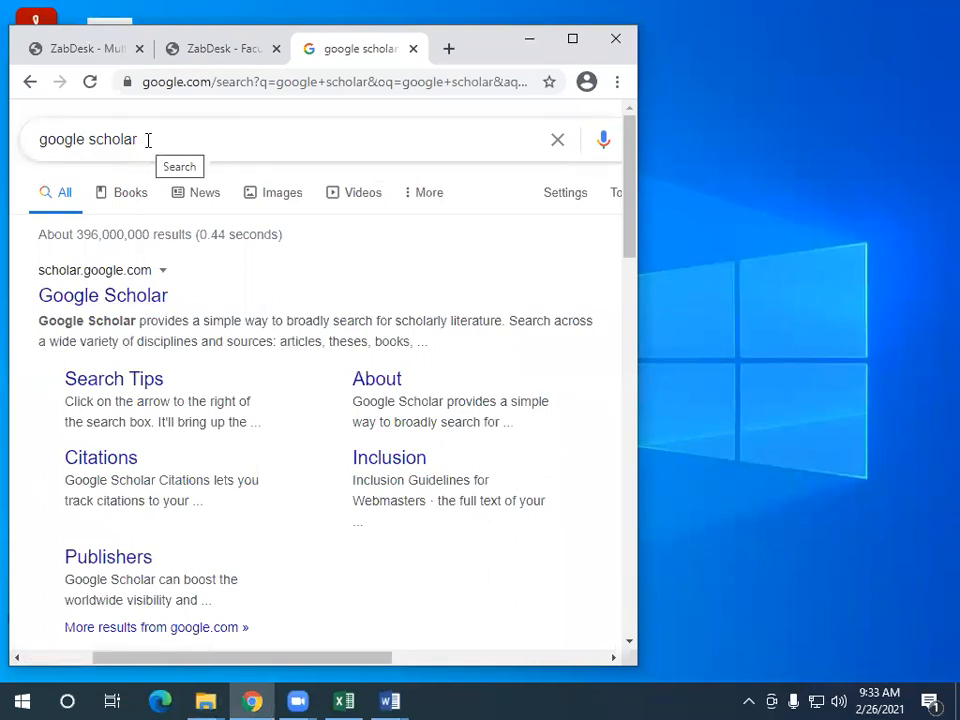
click(90, 304)
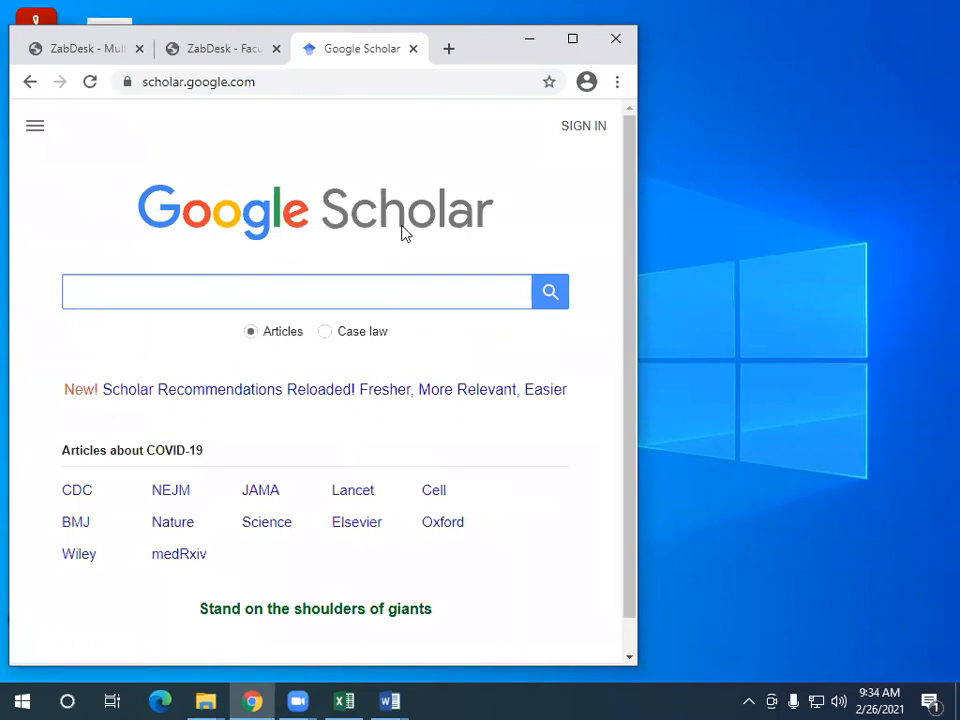
Search Google Scholar for "effect of advertising chocolate sales".
click(797, 133)
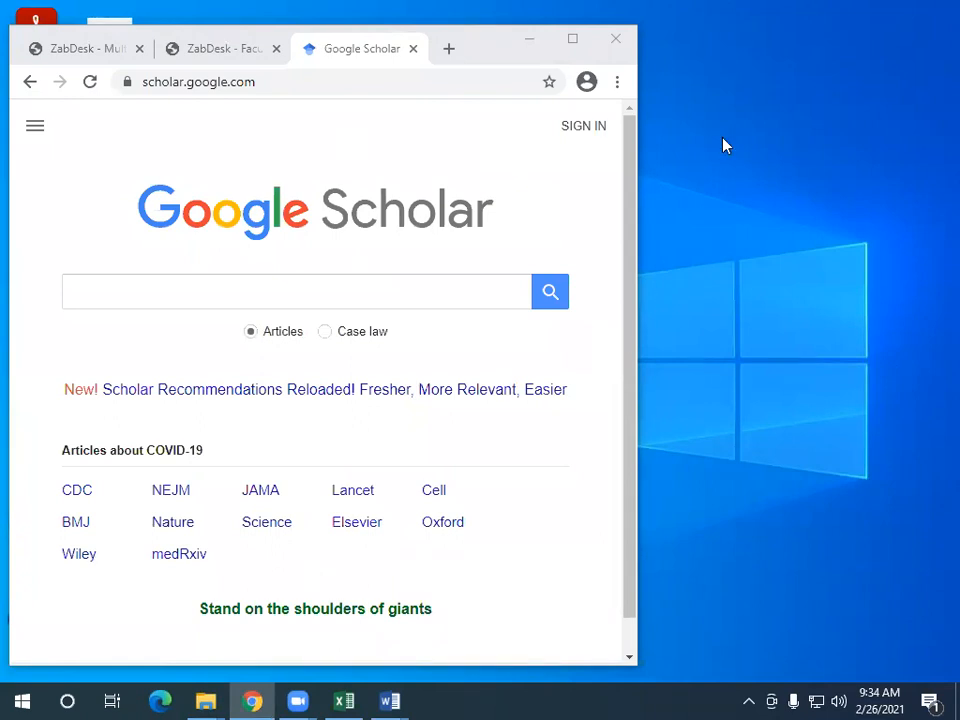
click(367, 285)
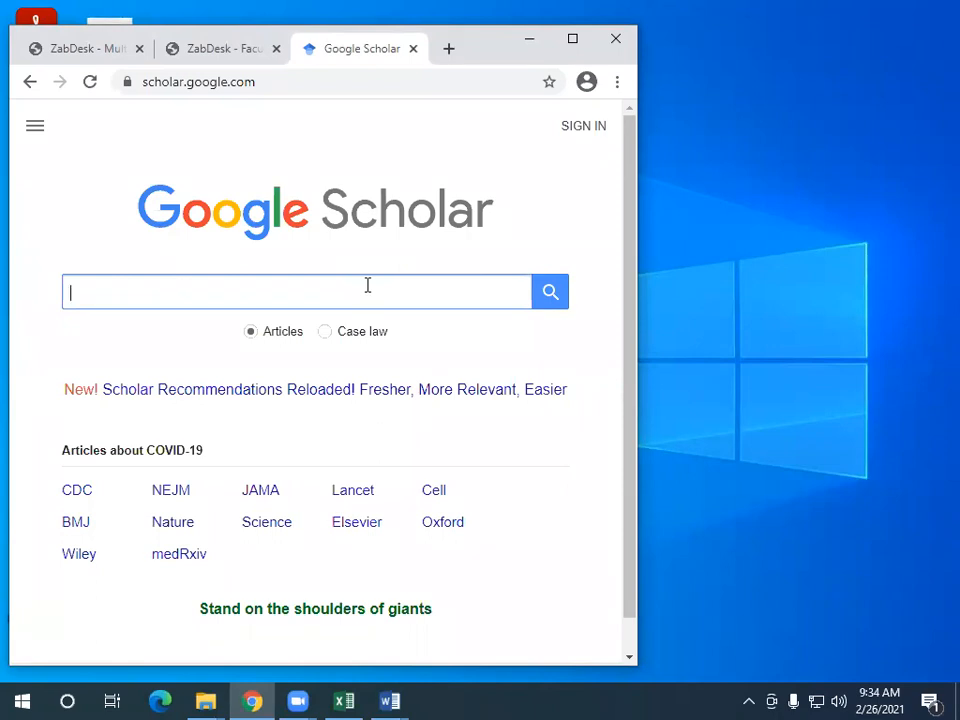
text(effect )
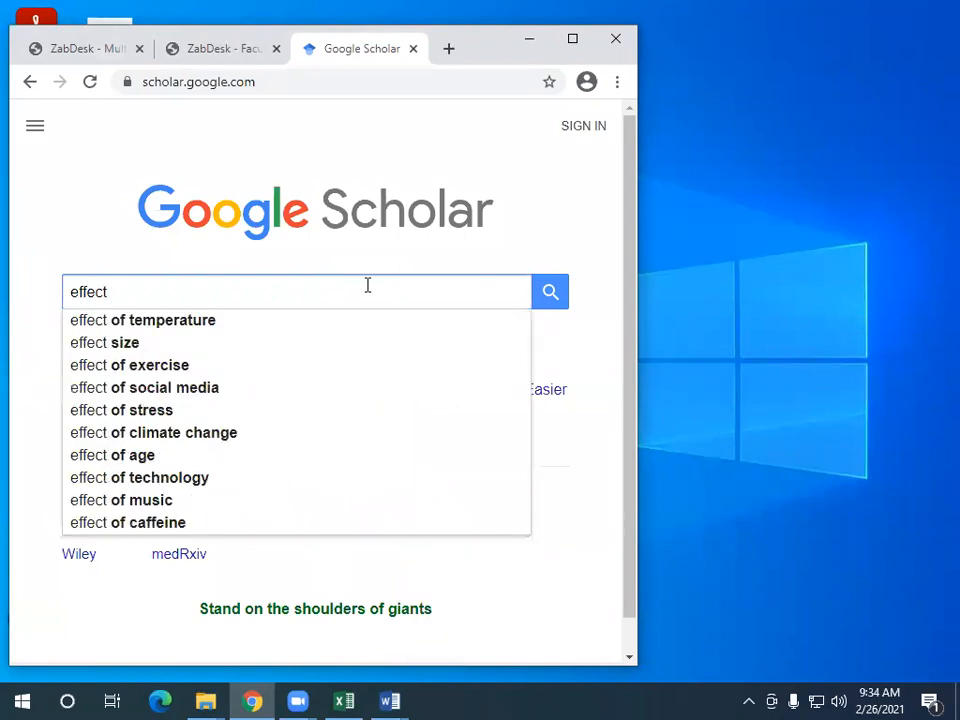
text(of )
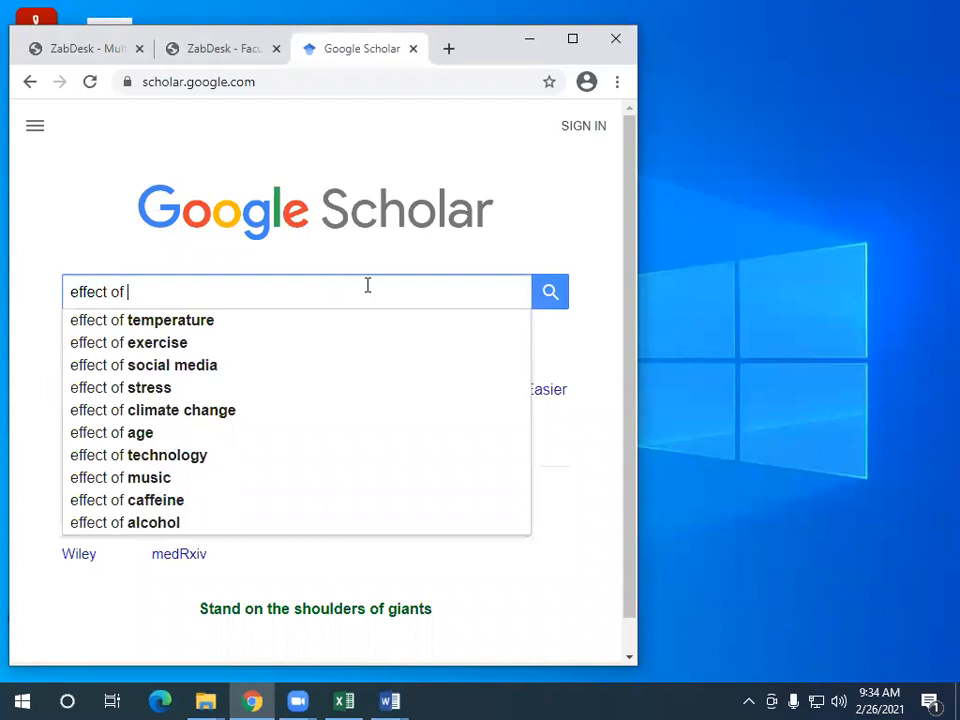
text(advertising)
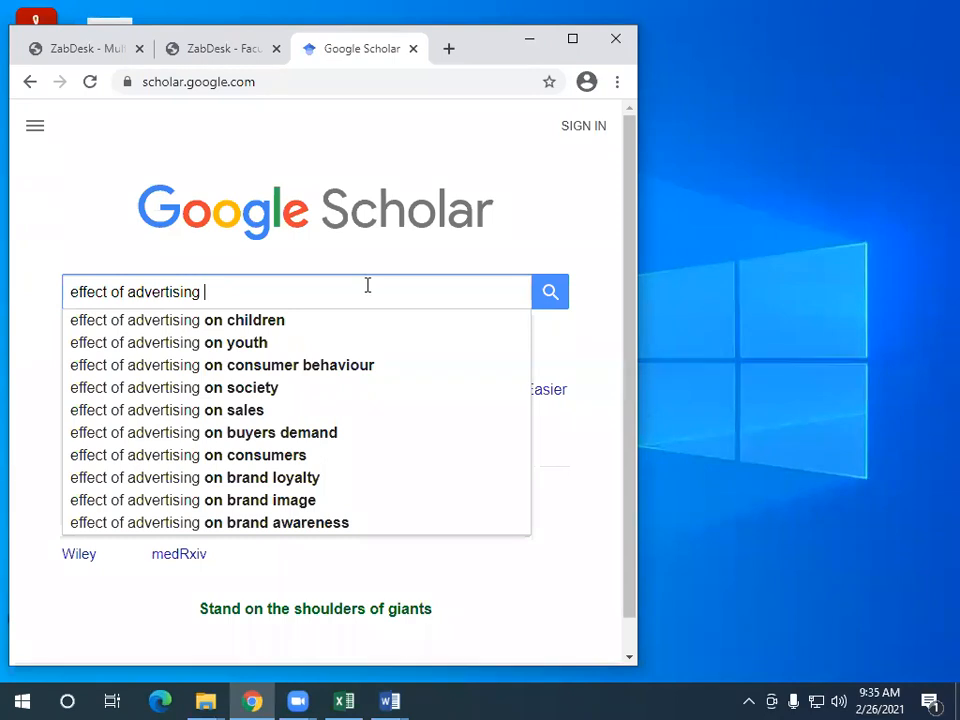
text(chocolate )
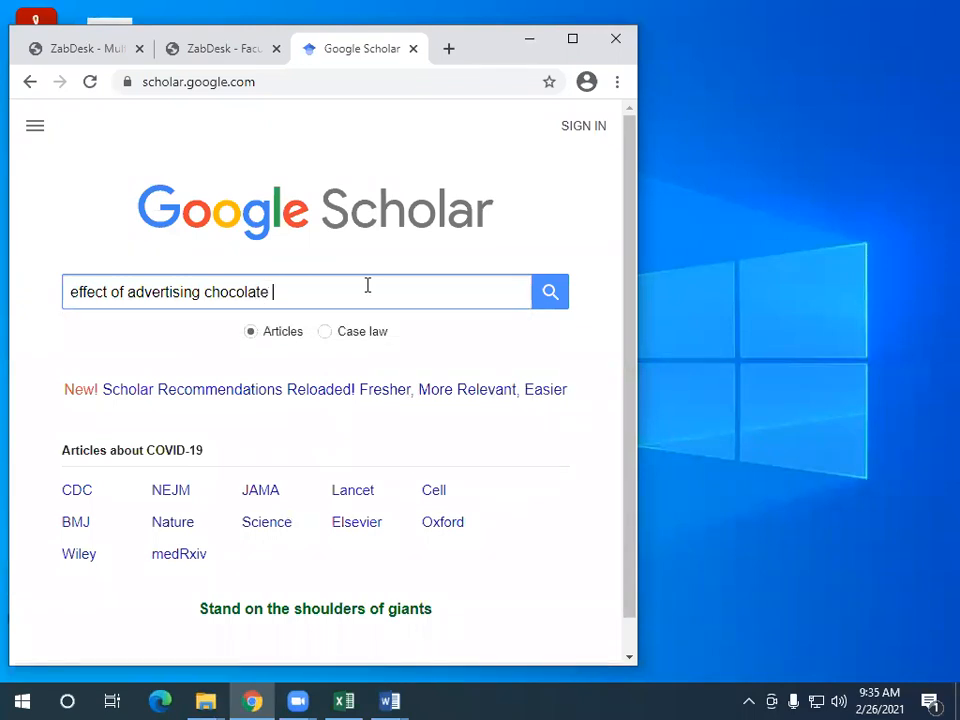
text(sales)
key(Return)
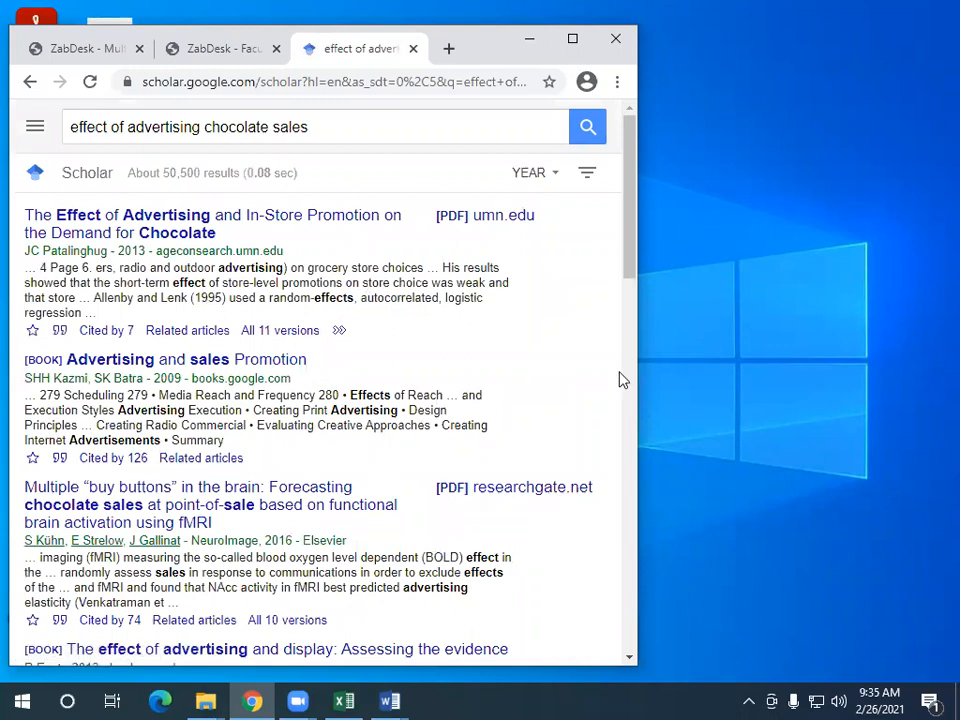
Examine the first page of Scholar results, comparing books, articles and PDF entries down to the related searches.
click(650, 290)
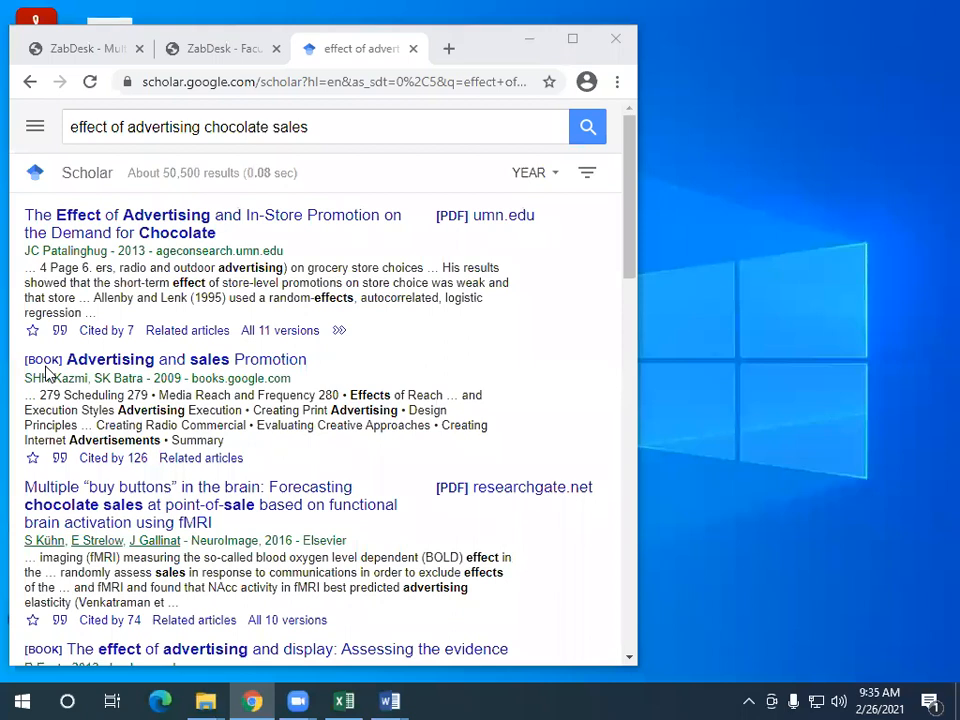
scroll(364, 521, down, 2)
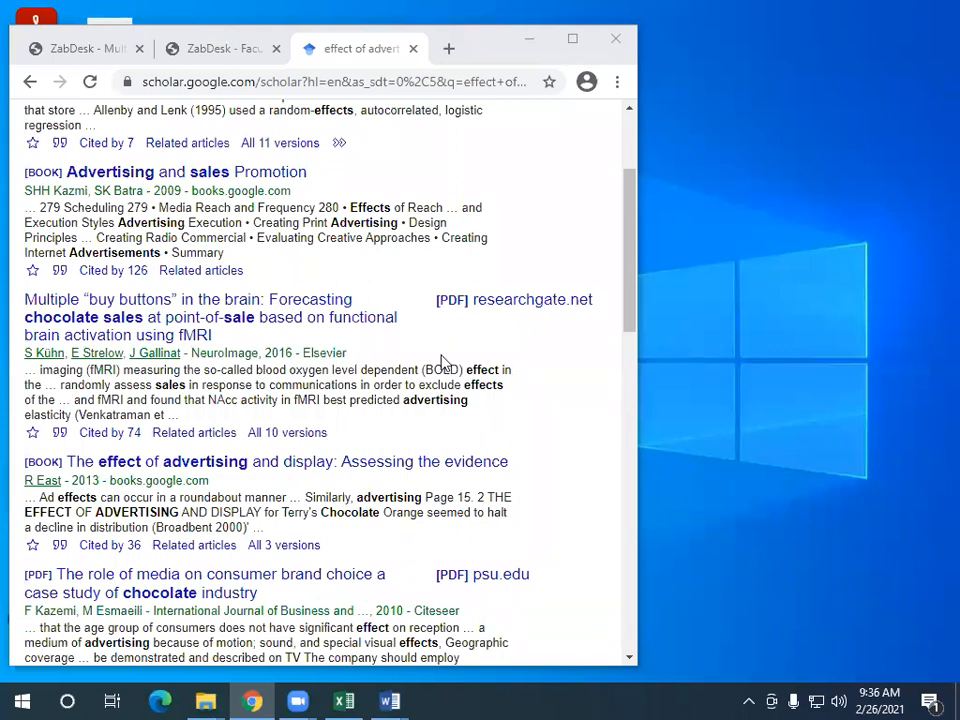
scroll(557, 473, down, 5)
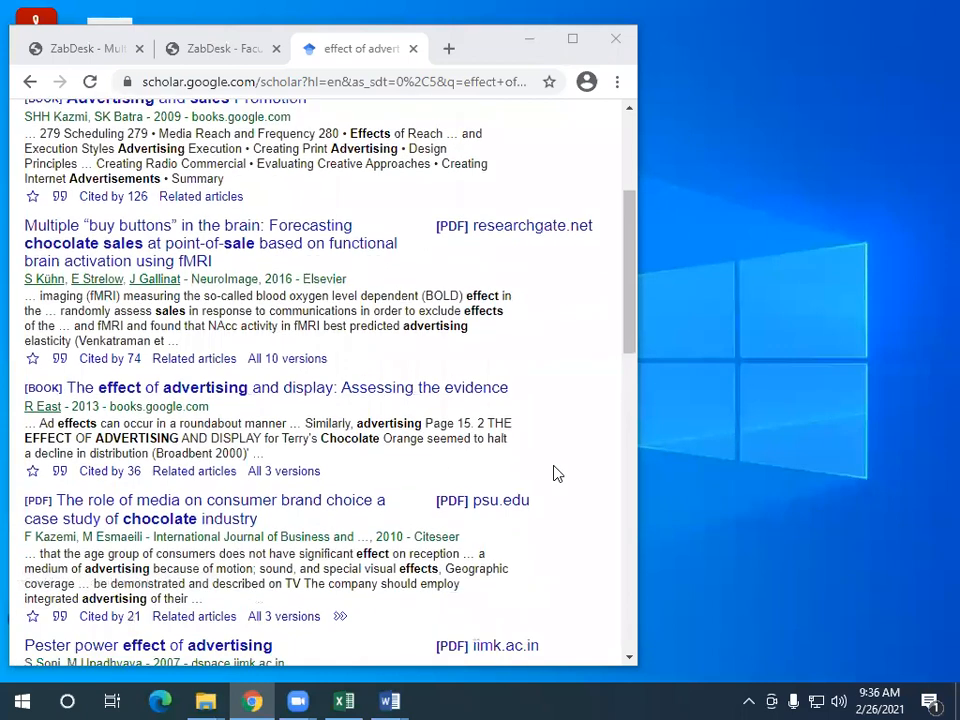
scroll(551, 476, down, 5)
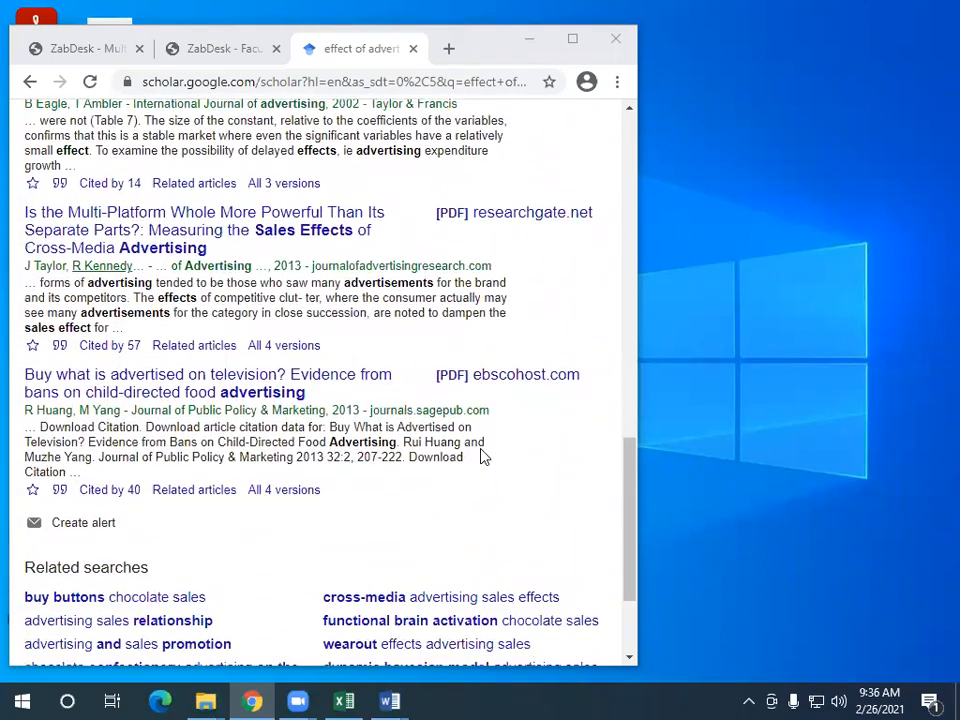
scroll(500, 453, down, 2)
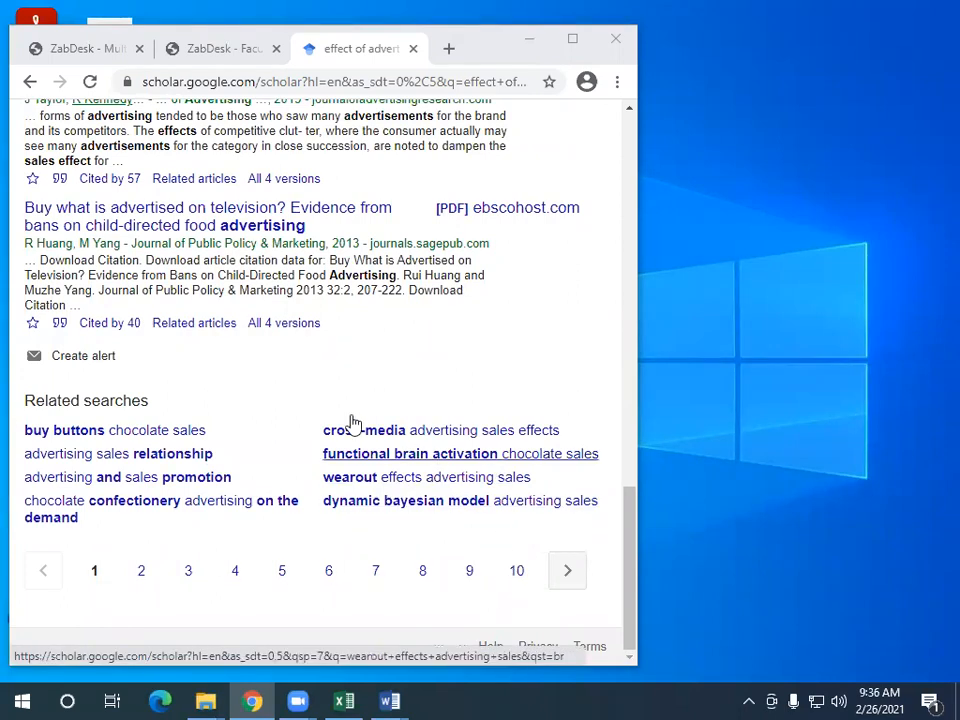
scroll(287, 386, up, 10)
scroll(287, 383, up, 5)
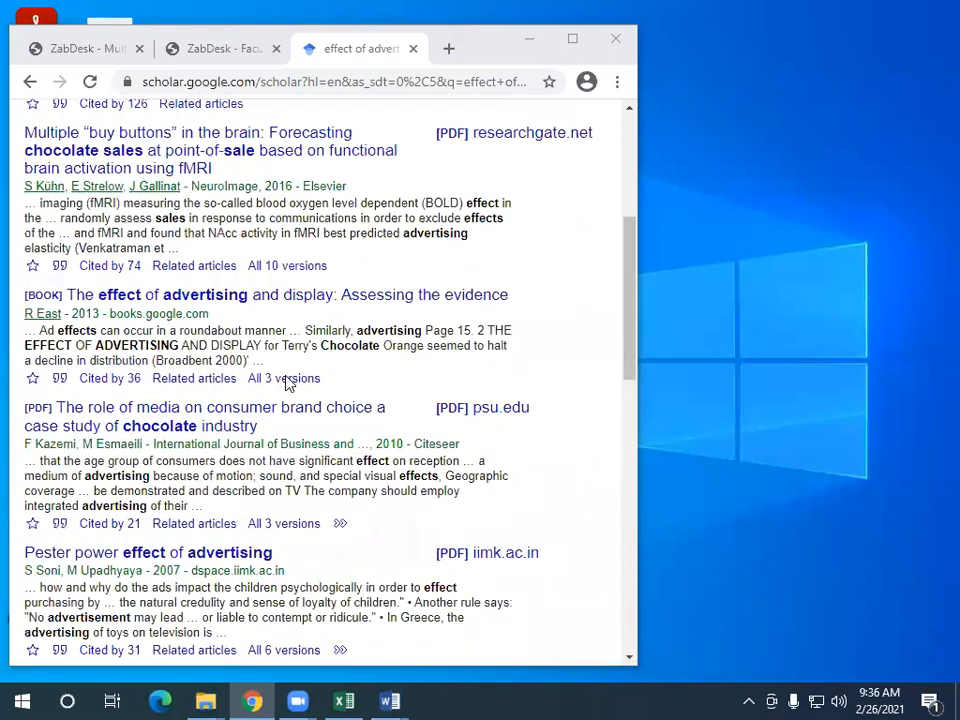
scroll(287, 383, up, 3)
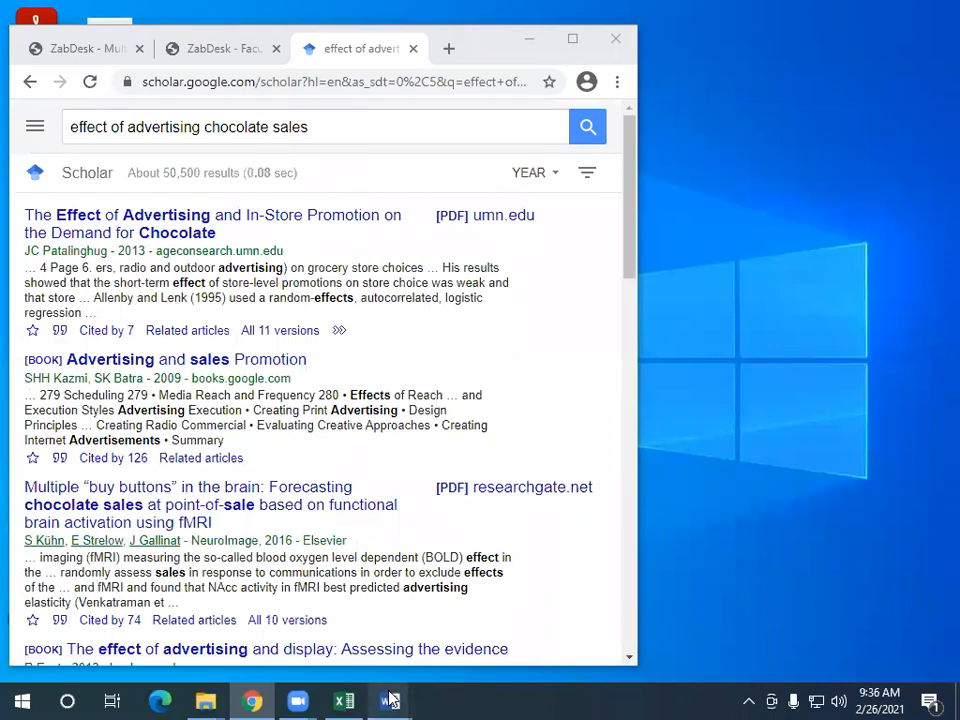
Switch to Word to review the Backward search and Forward search lines of the outline, and return to the Scholar results.
mouse_move(390, 701)
click(443, 655)
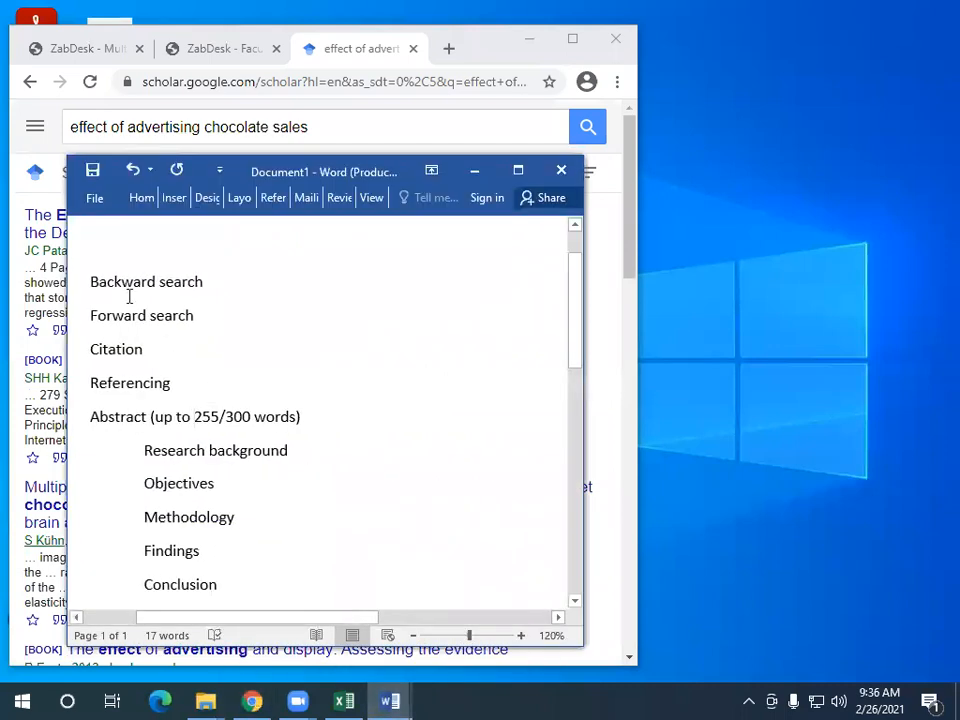
click(199, 315)
click(475, 171)
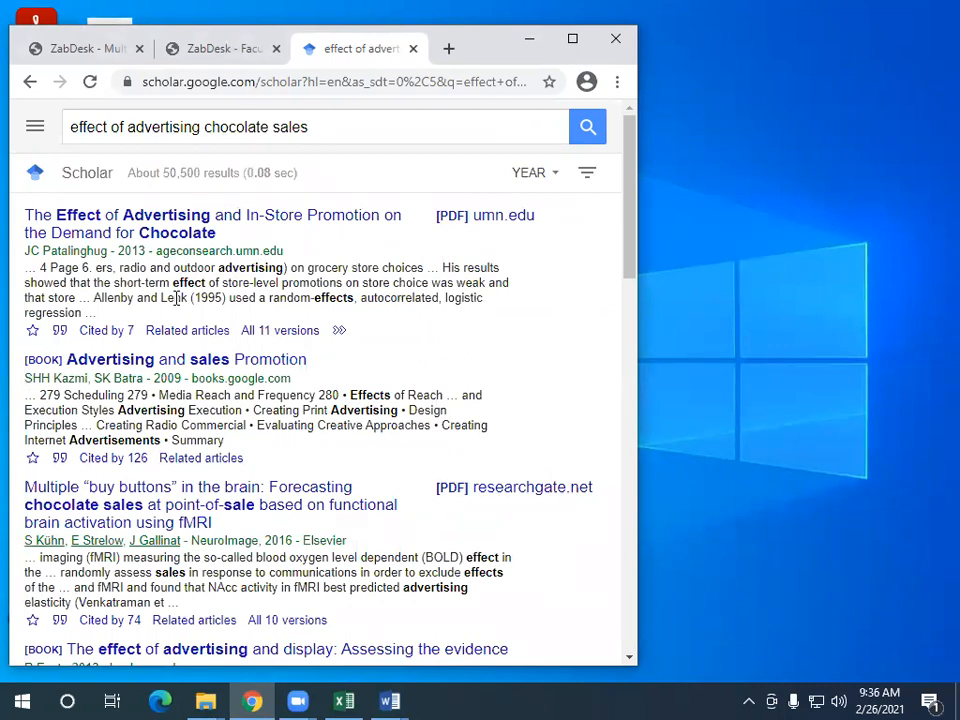
Download the umn.edu PDF of the first result, maximize the browser window, and open the downloaded wp21.pdf.
double_click(131, 251)
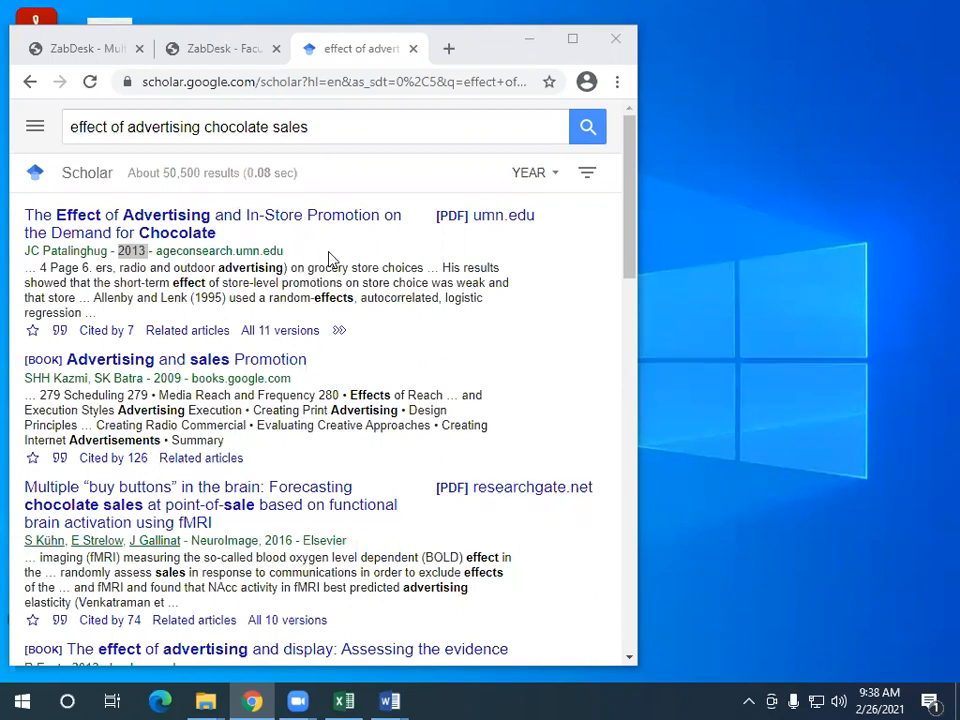
click(489, 227)
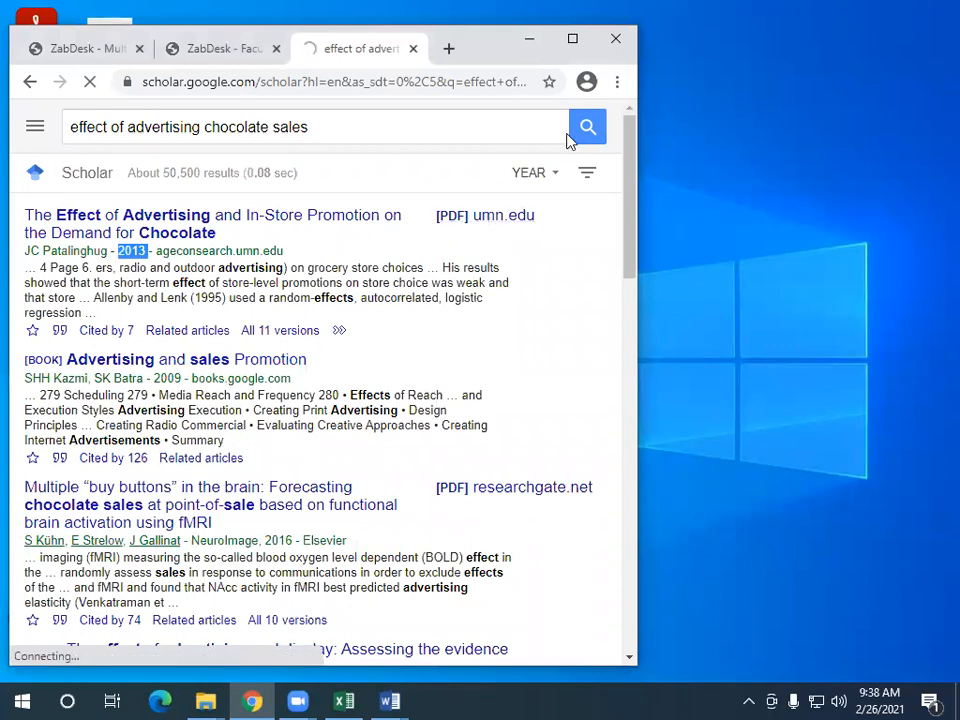
key(super+Up)
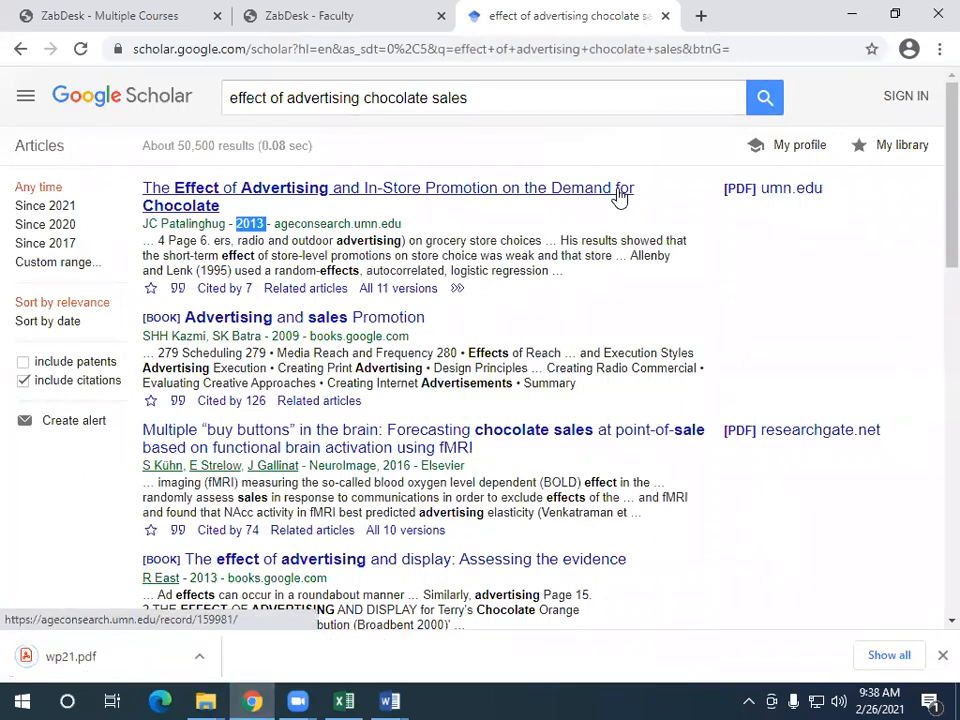
click(79, 662)
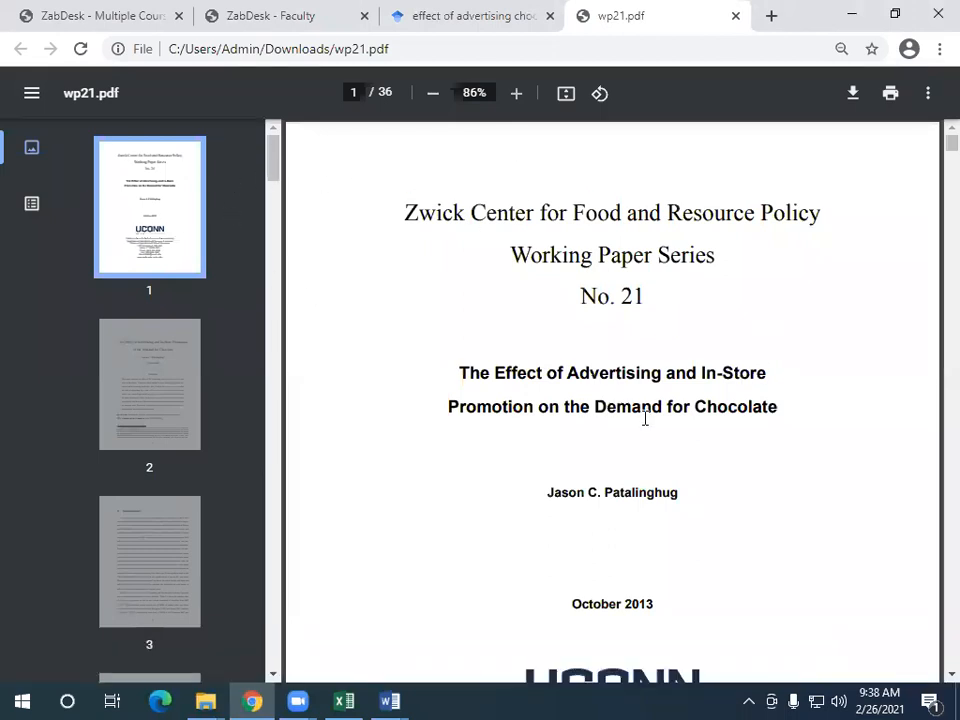
Look over the title page of wp21.pdf, skim the tables at its end, and locate the start of the References section.
scroll(647, 422, down, 1)
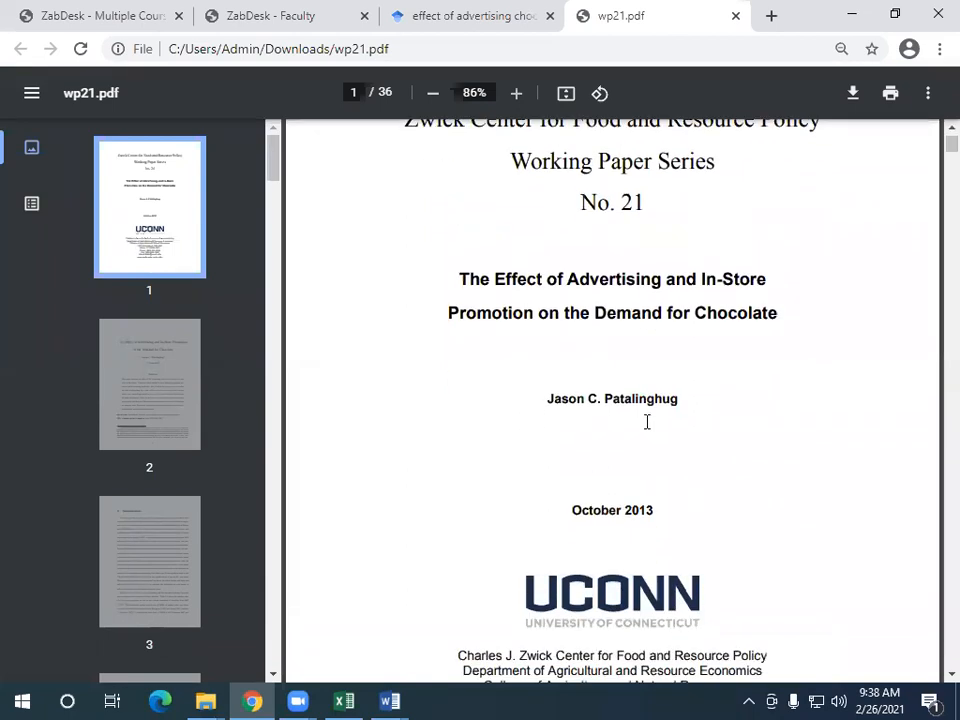
scroll(647, 422, up, 1)
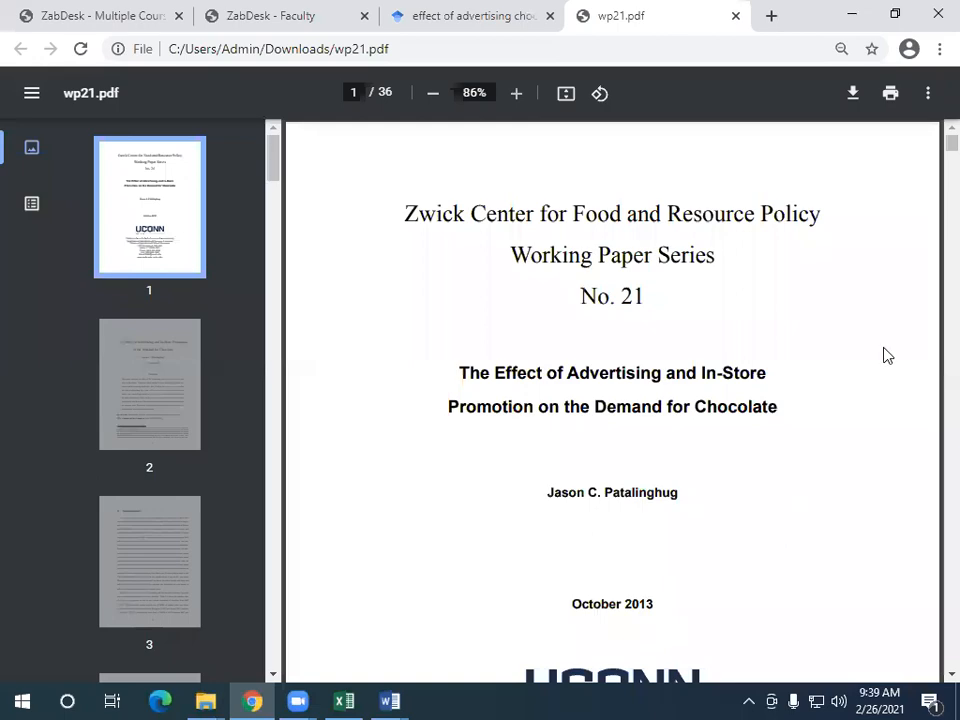
scroll(900, 300, down, 4)
drag(943, 161, 934, 678)
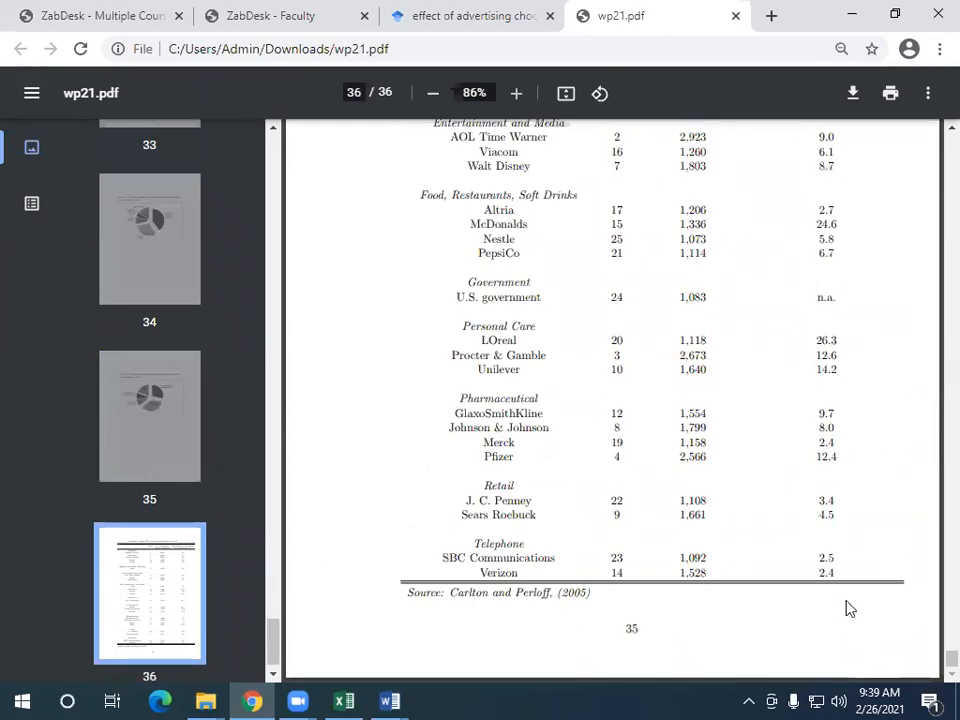
scroll(806, 523, up, 6)
scroll(800, 510, up, 20)
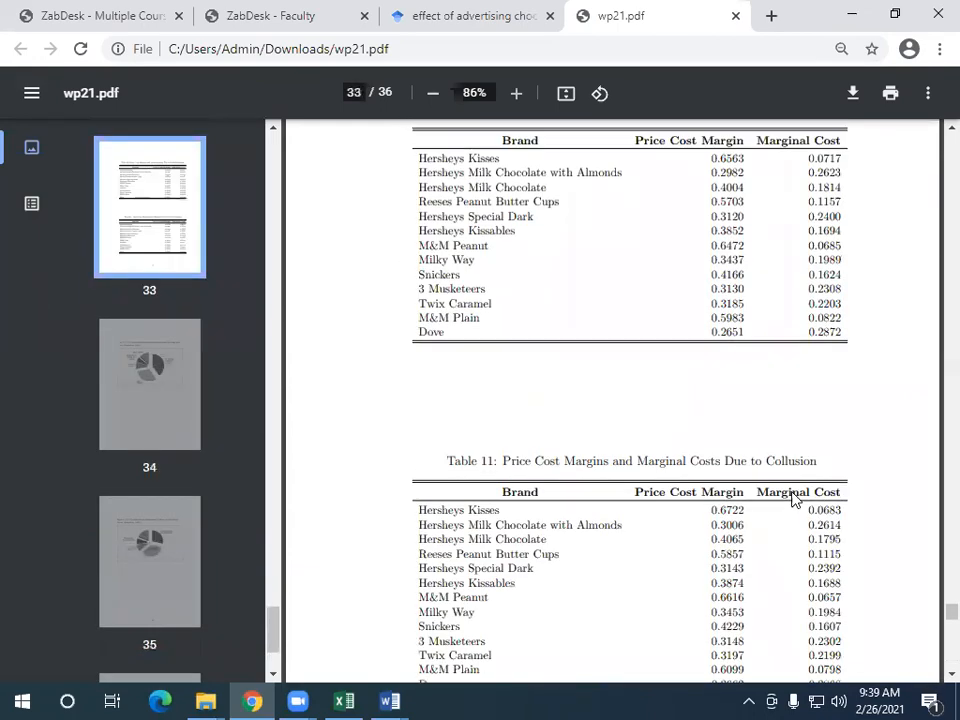
scroll(792, 498, up, 20)
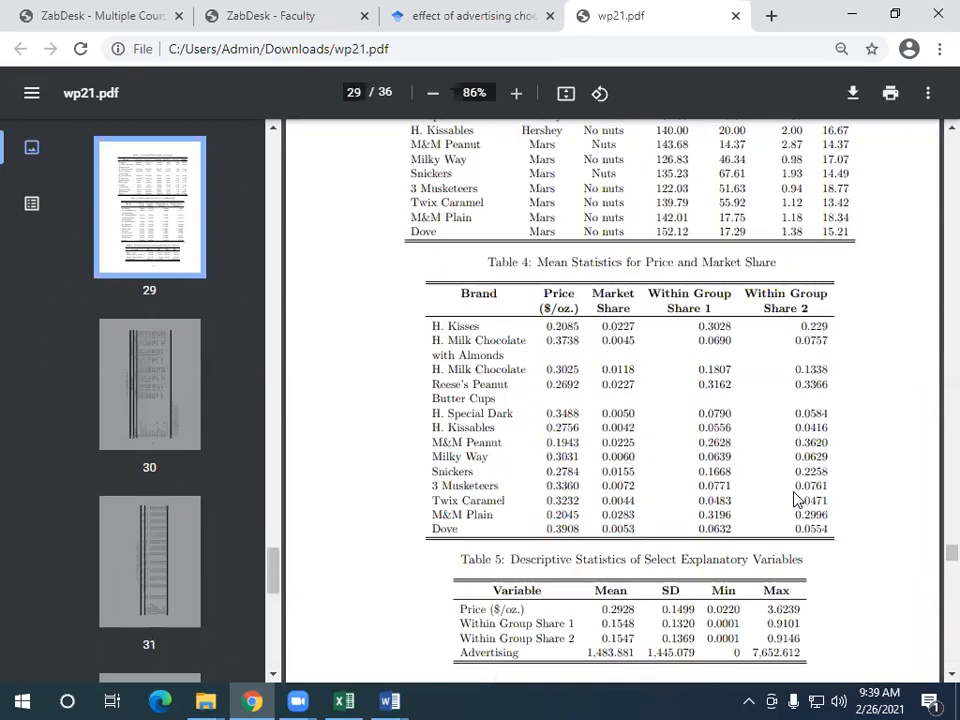
scroll(795, 499, up, 10)
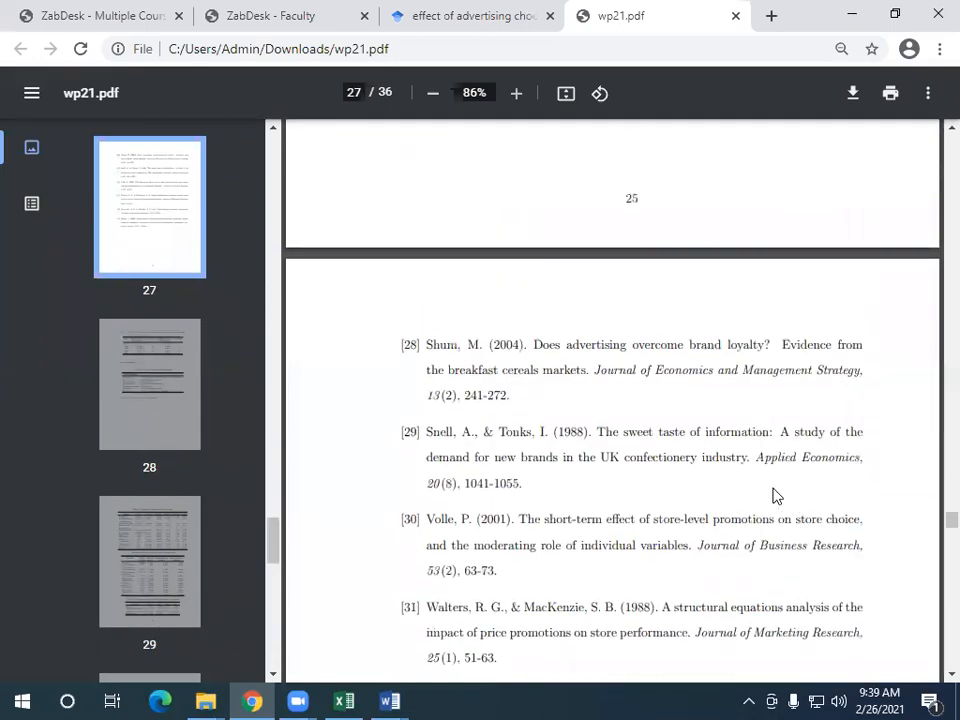
scroll(553, 405, up, 5)
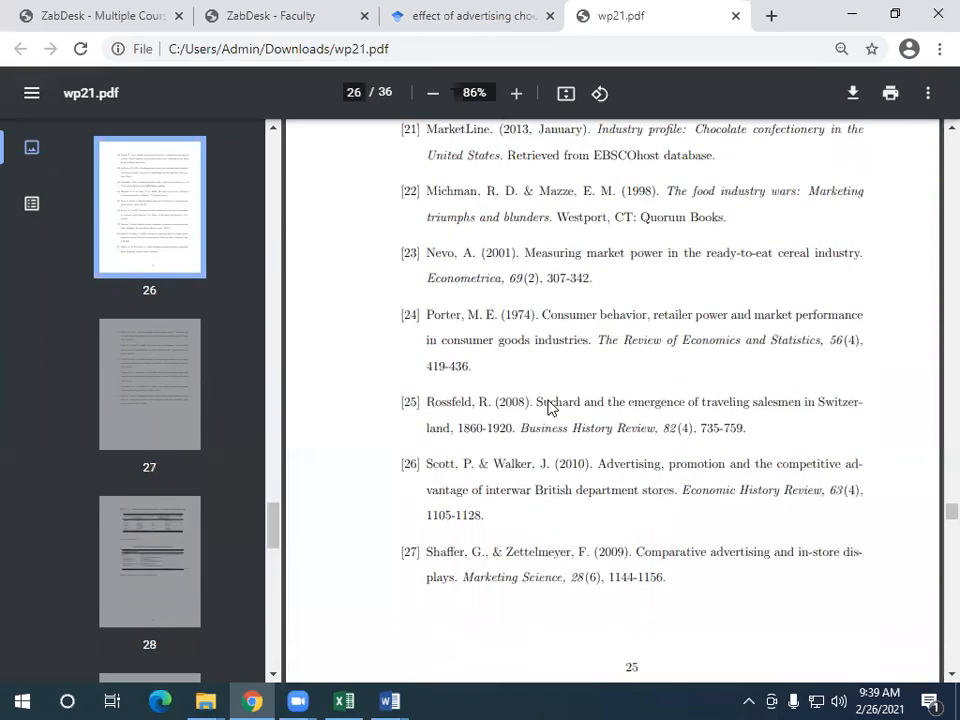
scroll(548, 405, up, 10)
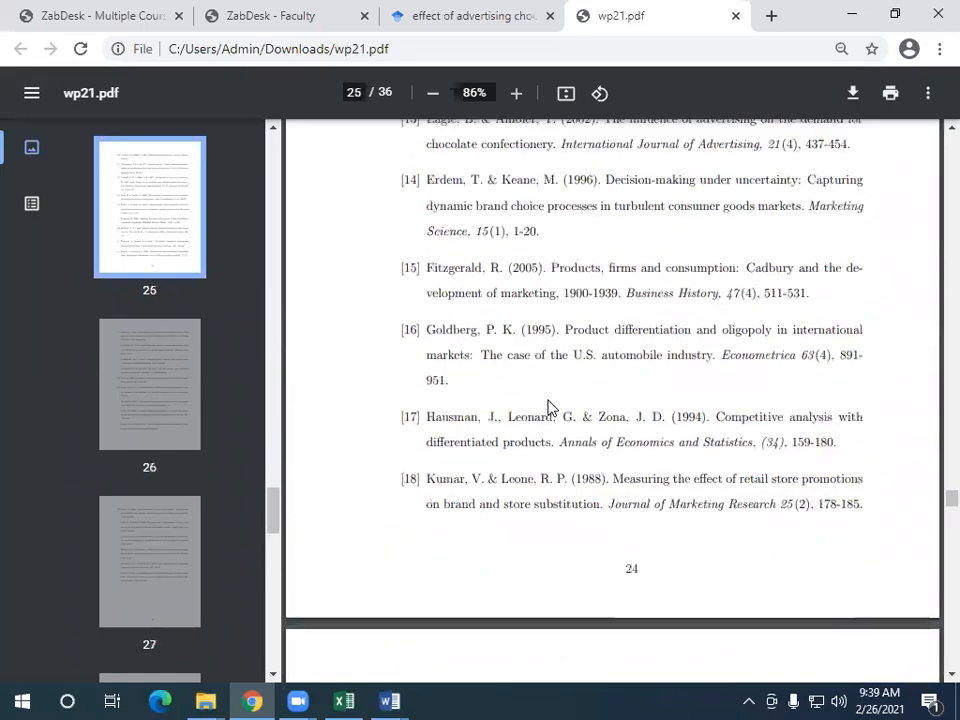
scroll(548, 402, up, 10)
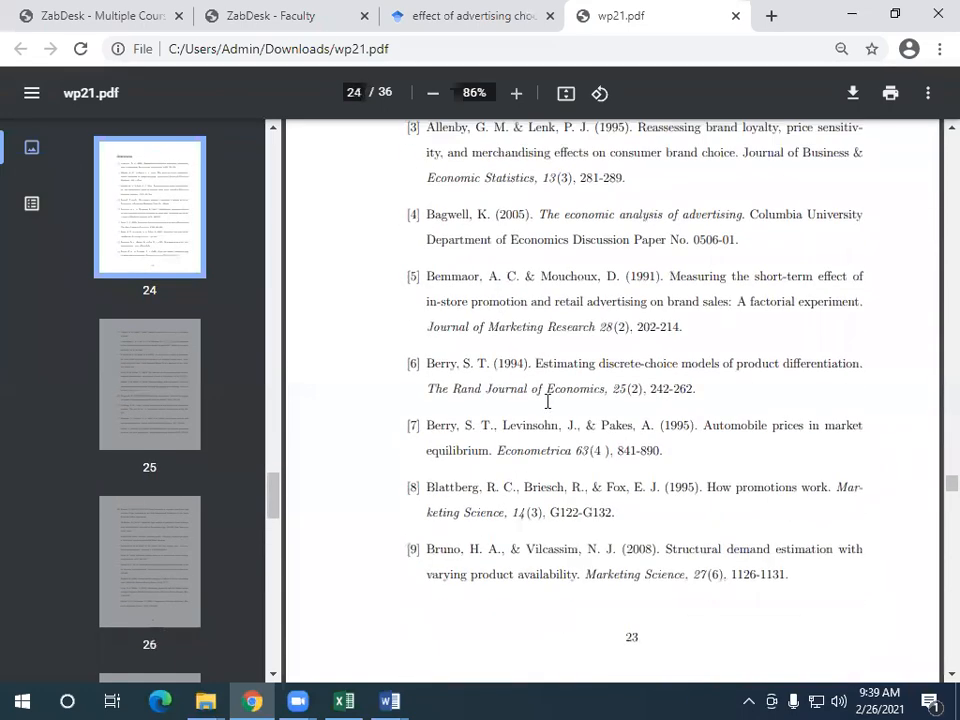
scroll(546, 399, up, 1)
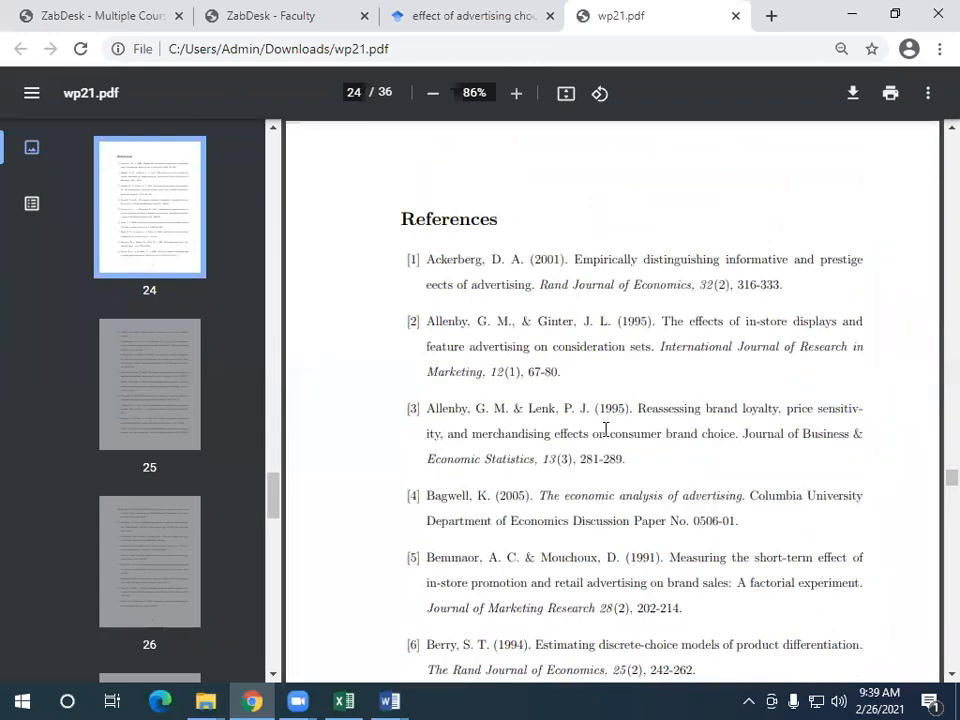
Read through the paper's reference list from entry [1] down to entry [23].
scroll(555, 472, down, 1)
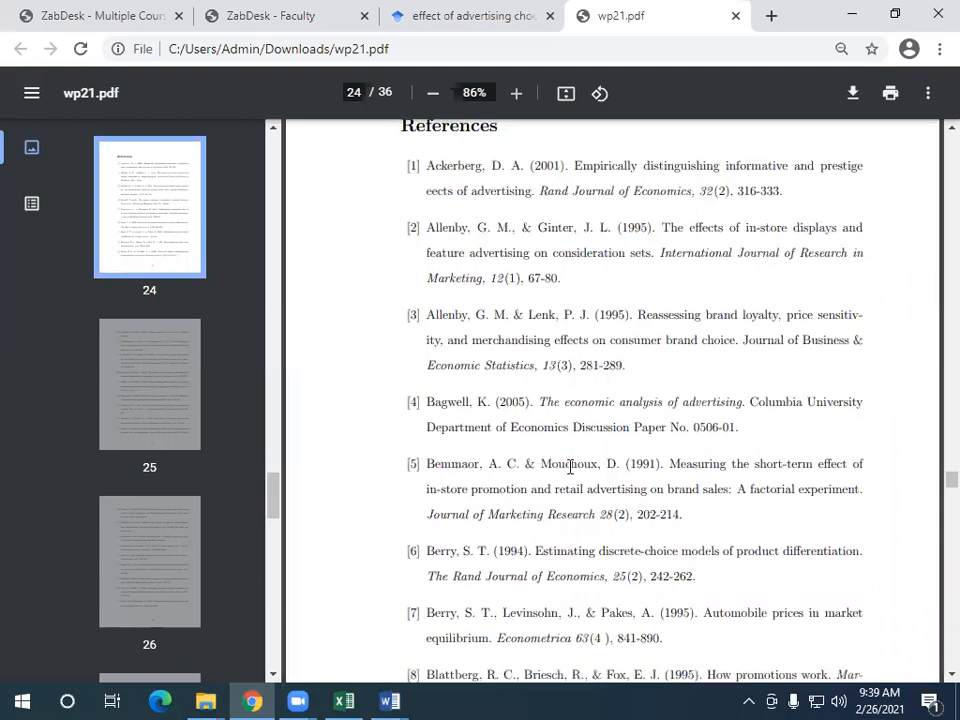
scroll(640, 476, down, 1)
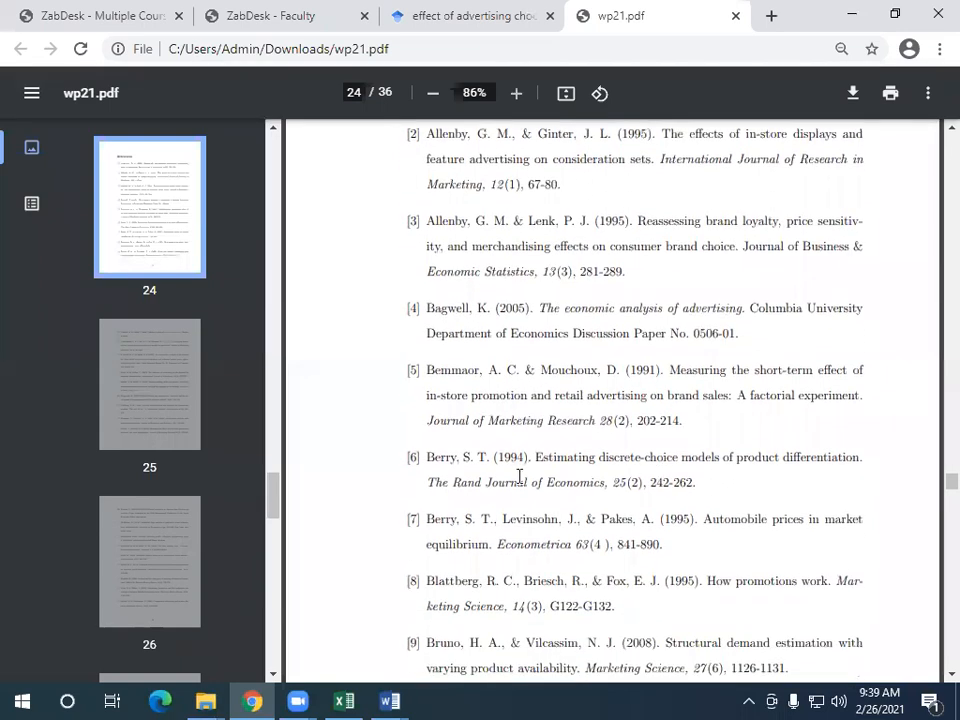
scroll(615, 476, down, 1)
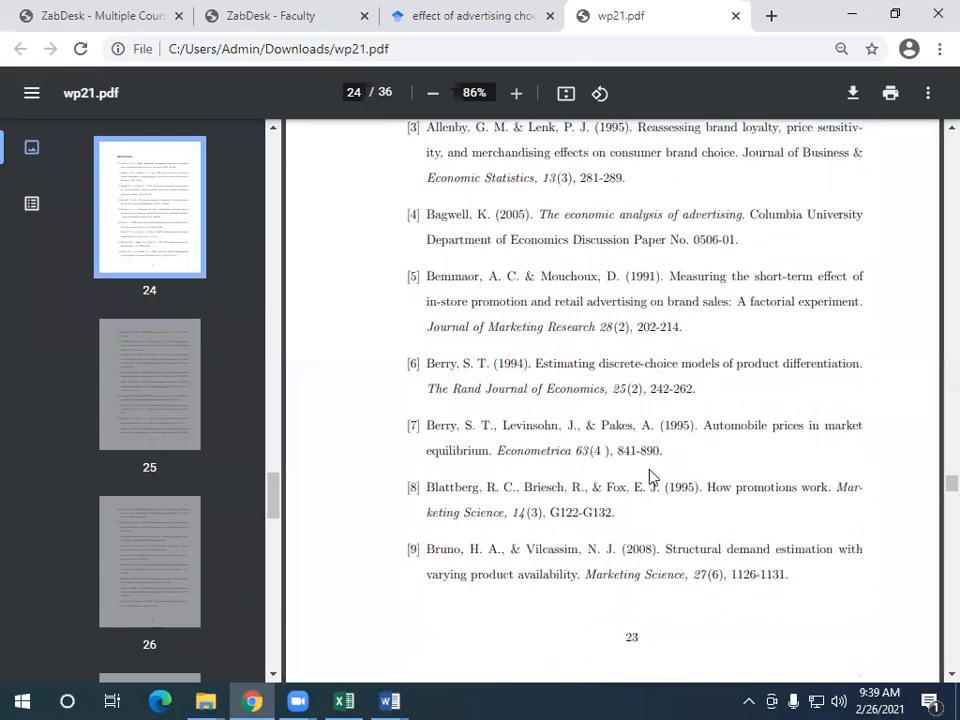
scroll(649, 476, down, 2)
scroll(649, 476, down, 2)
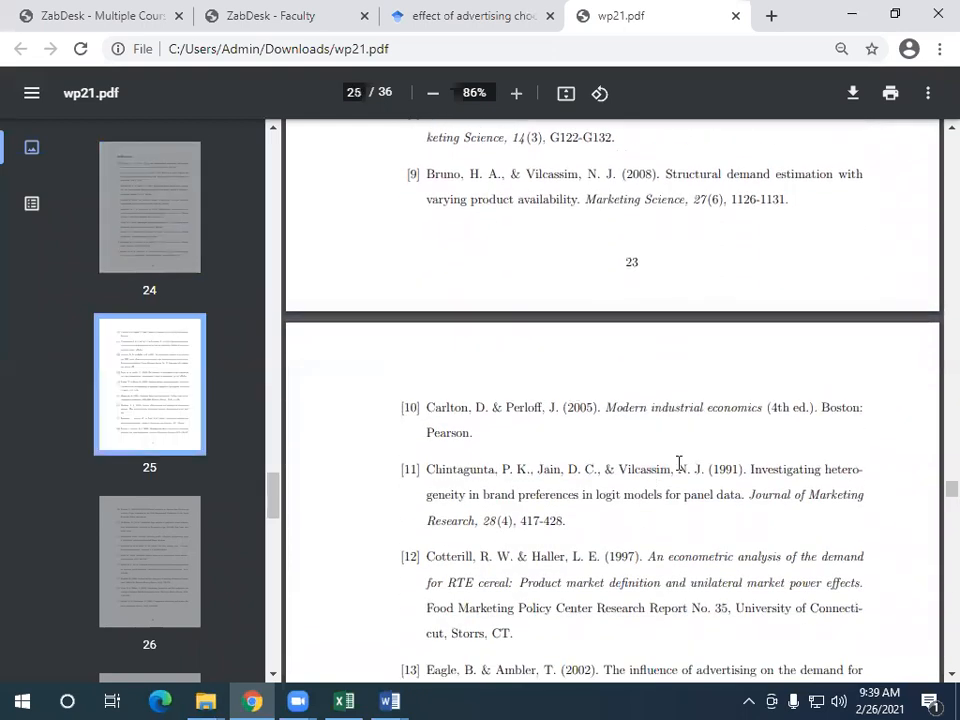
scroll(624, 502, down, 2)
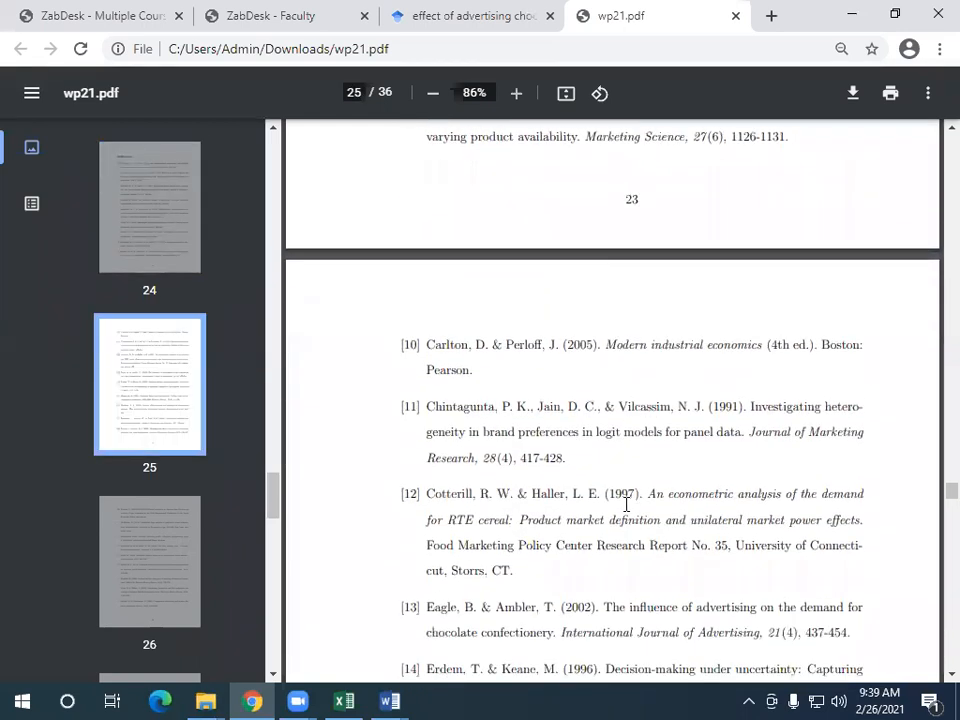
scroll(627, 505, down, 2)
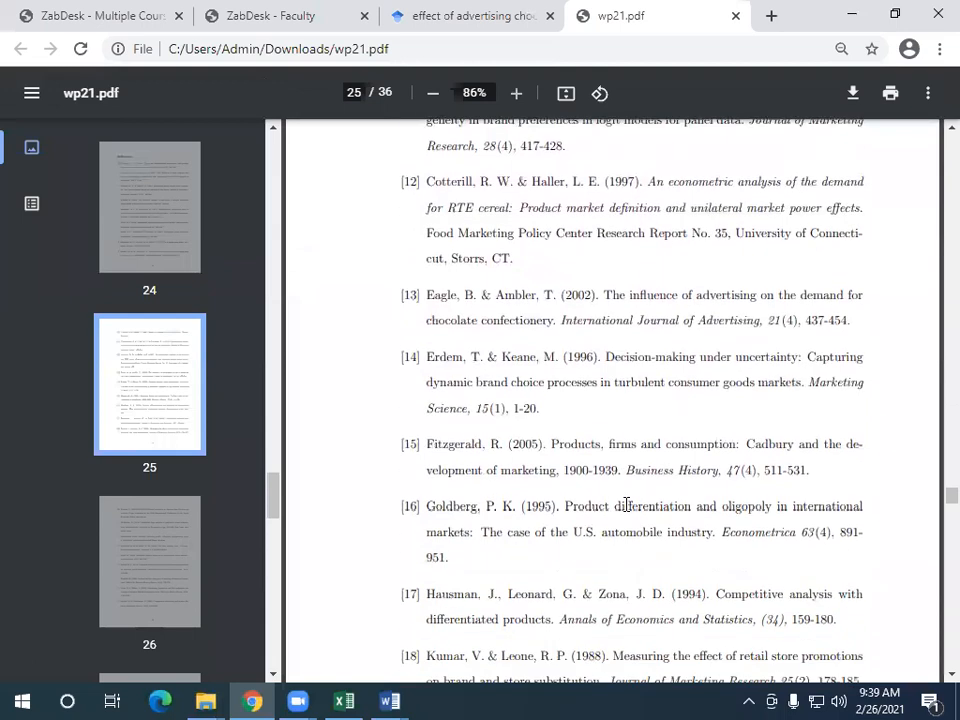
scroll(626, 505, down, 2)
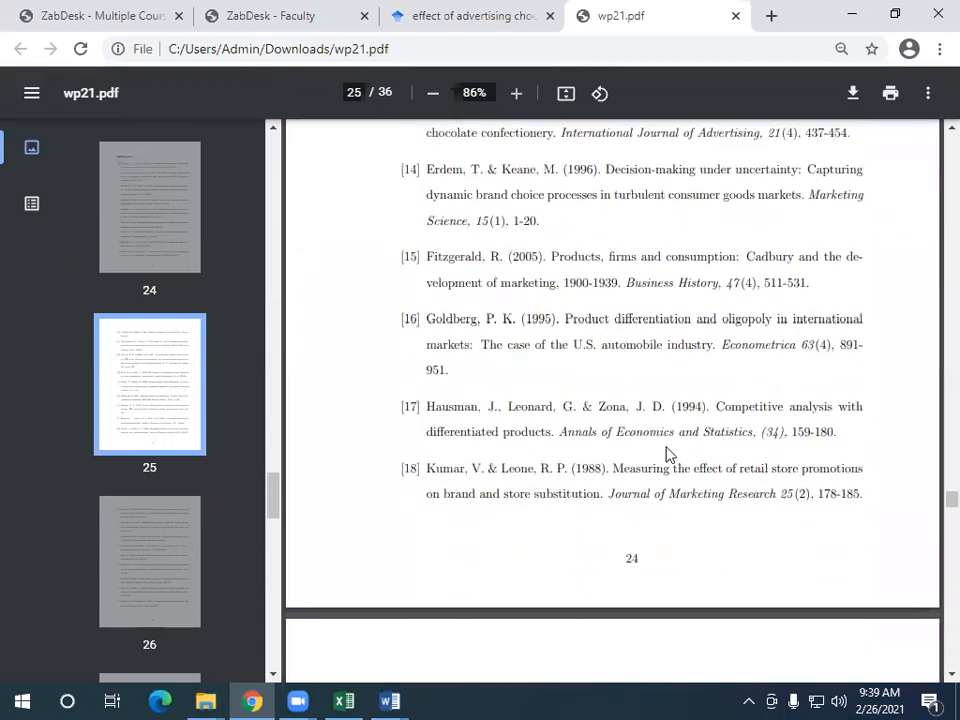
scroll(690, 435, down, 3)
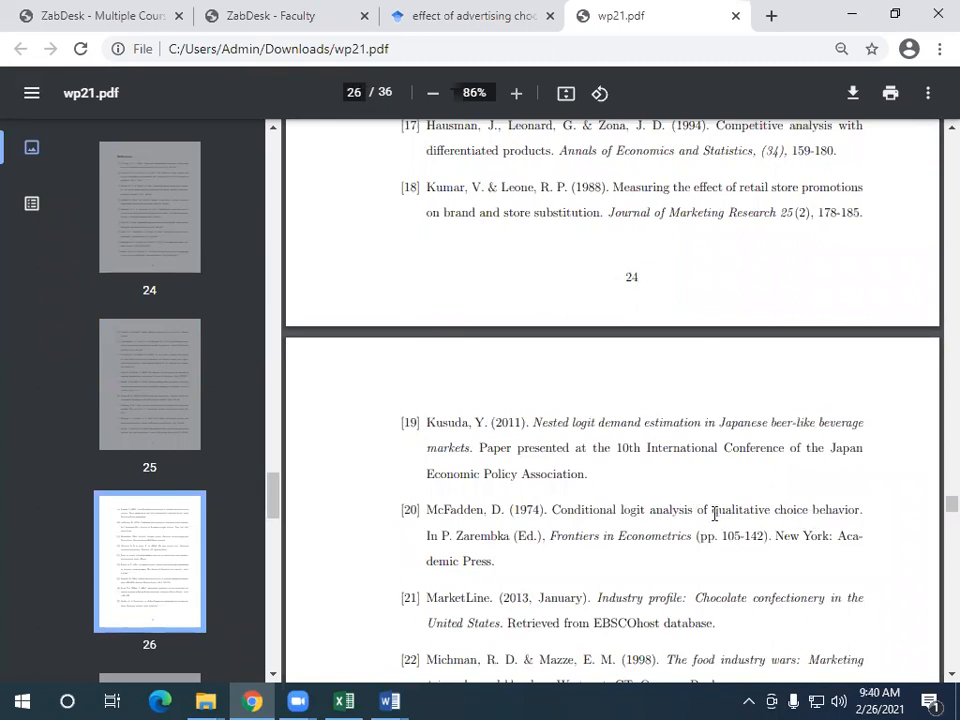
scroll(774, 516, down, 1)
scroll(690, 508, down, 1)
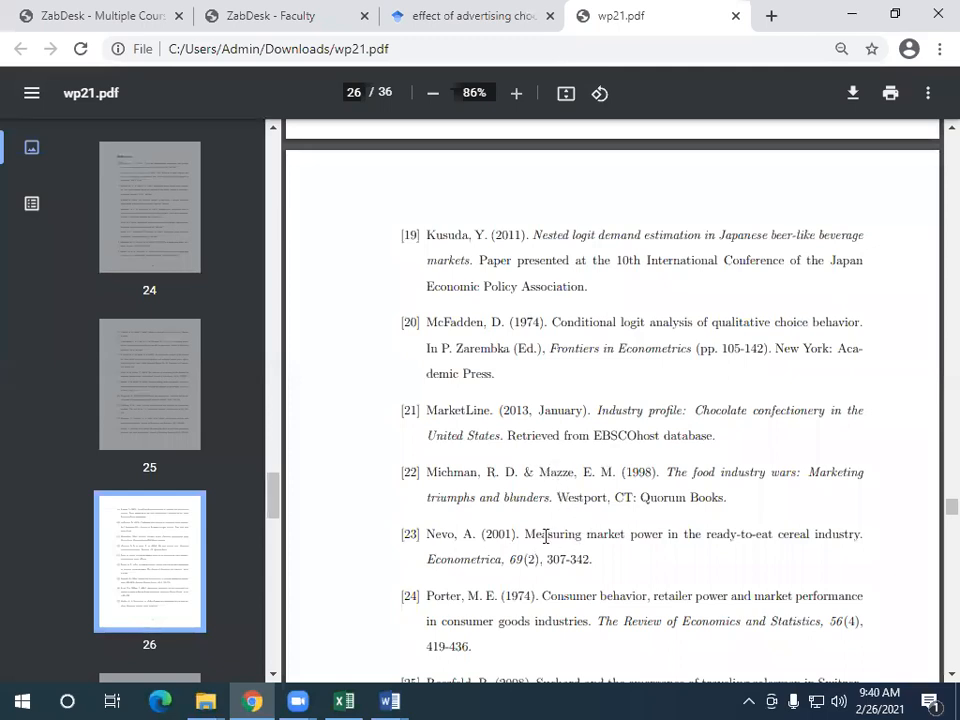
Copy the title "Measuring market power in the ready-to-eat cereal industry" from reference [23] and return to the Scholar results.
drag(526, 534, 863, 538)
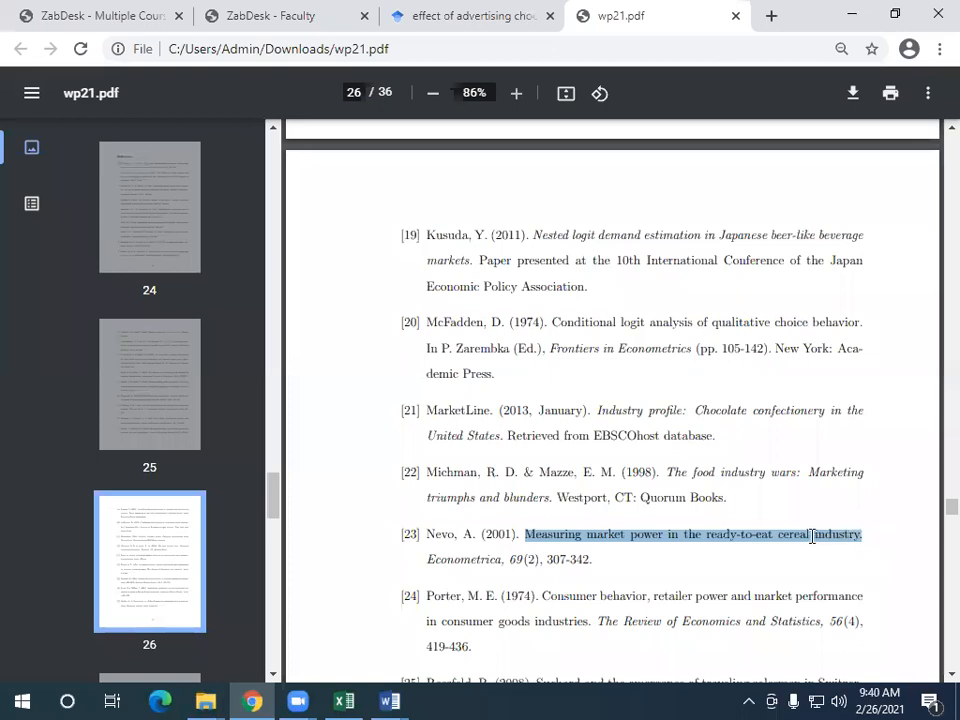
right_click(812, 536)
click(596, 388)
click(480, 16)
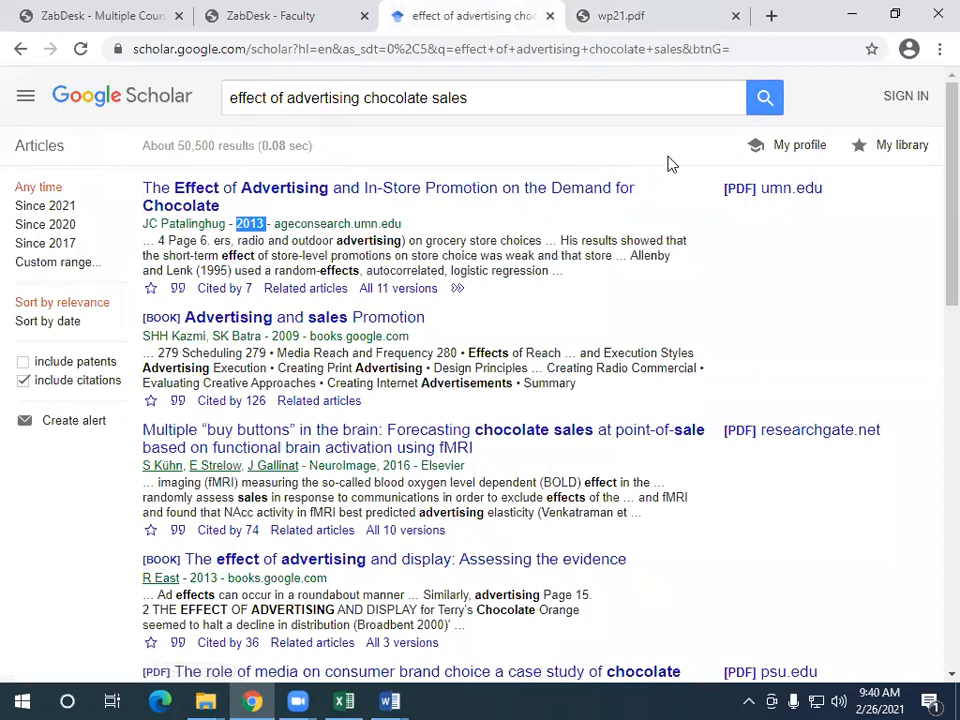
Select the whole existing Scholar query and restore the browser from full screen to a smaller window.
click(236, 108)
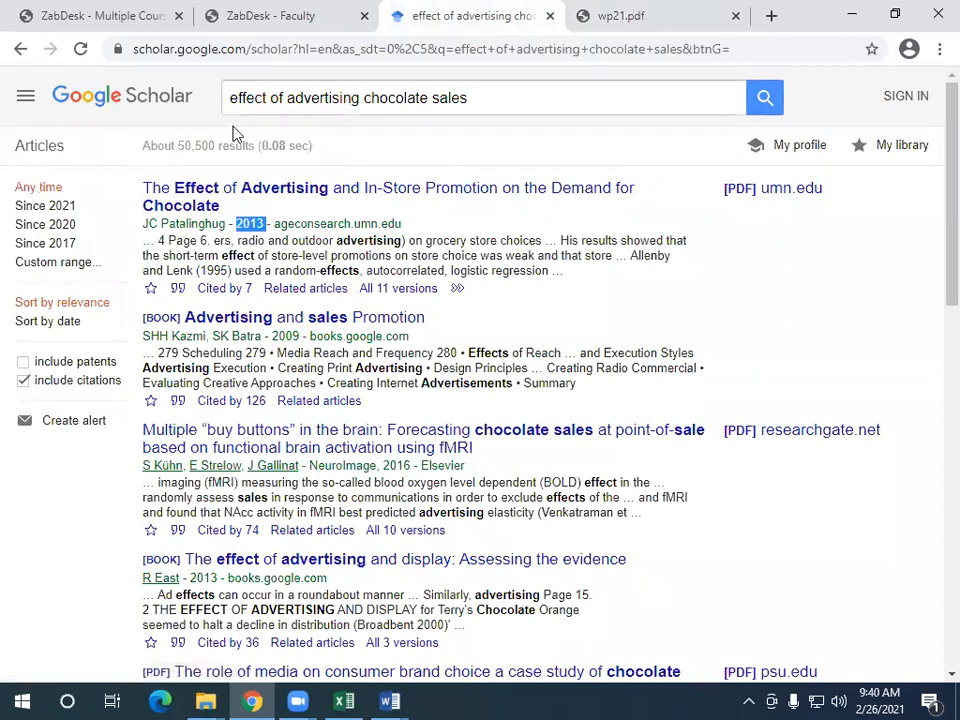
key(ctrl+a)
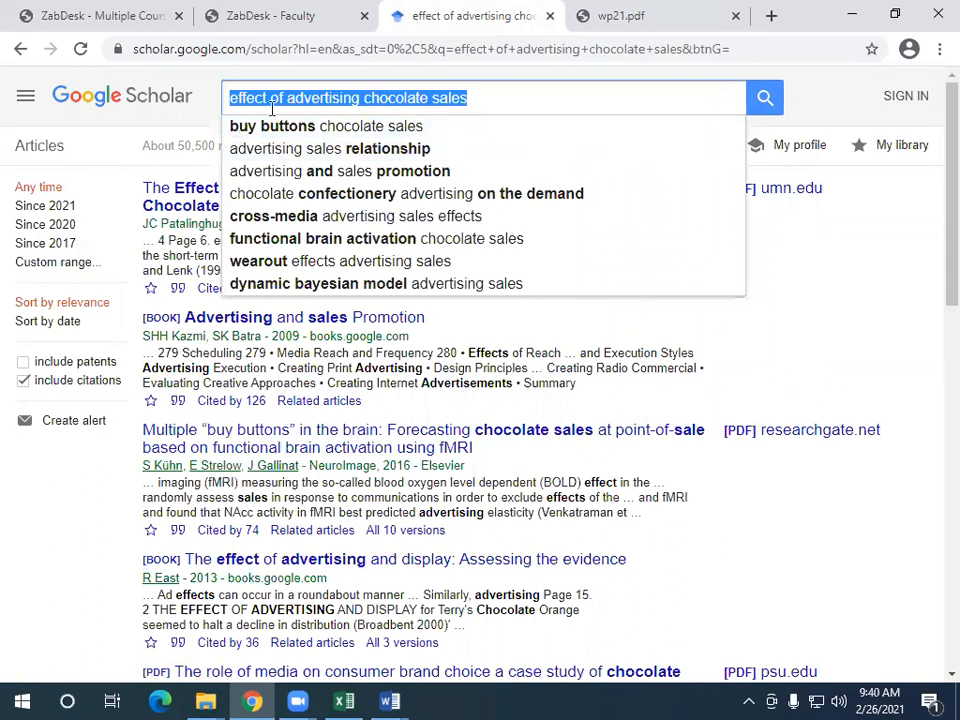
key(alt+Tab)
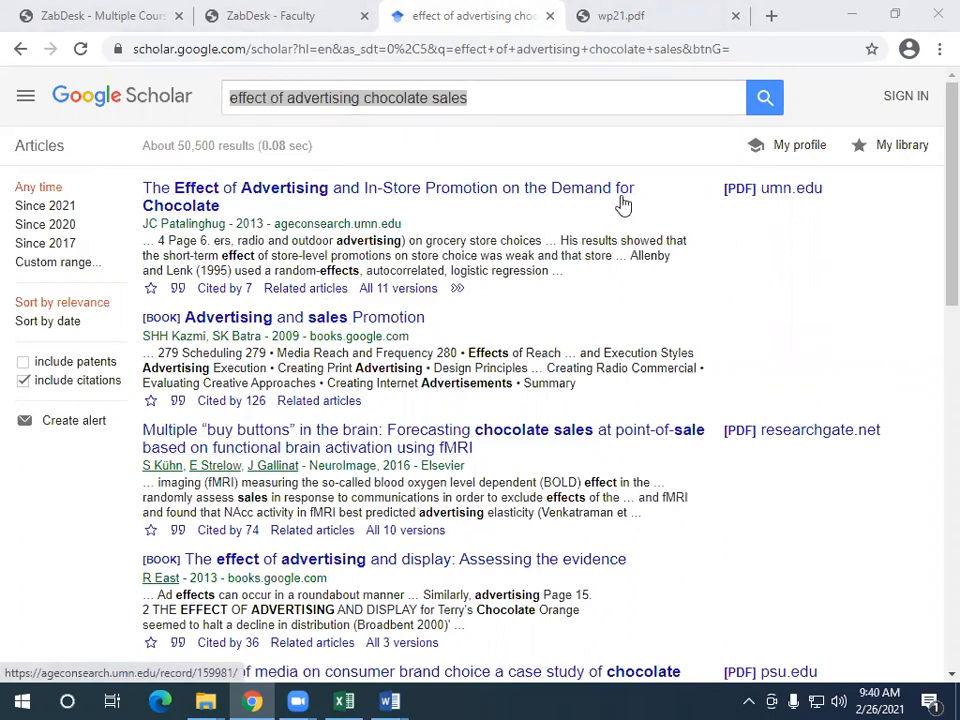
click(809, 72)
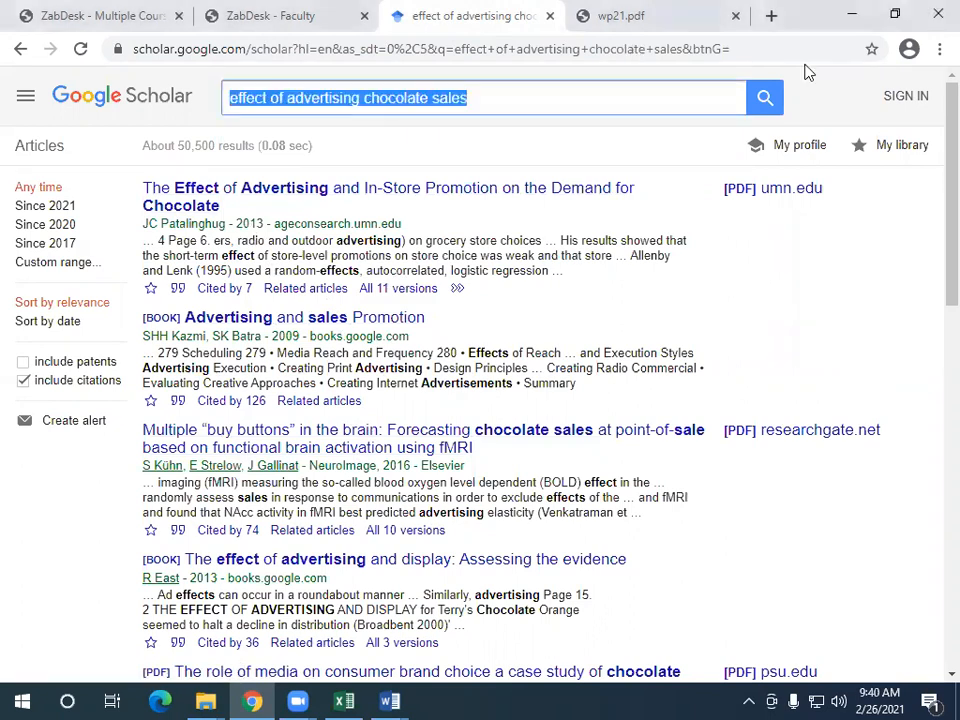
key(super+Down)
Return to wp21.pdf and copy the highlighted title of reference [23] again.
click(418, 60)
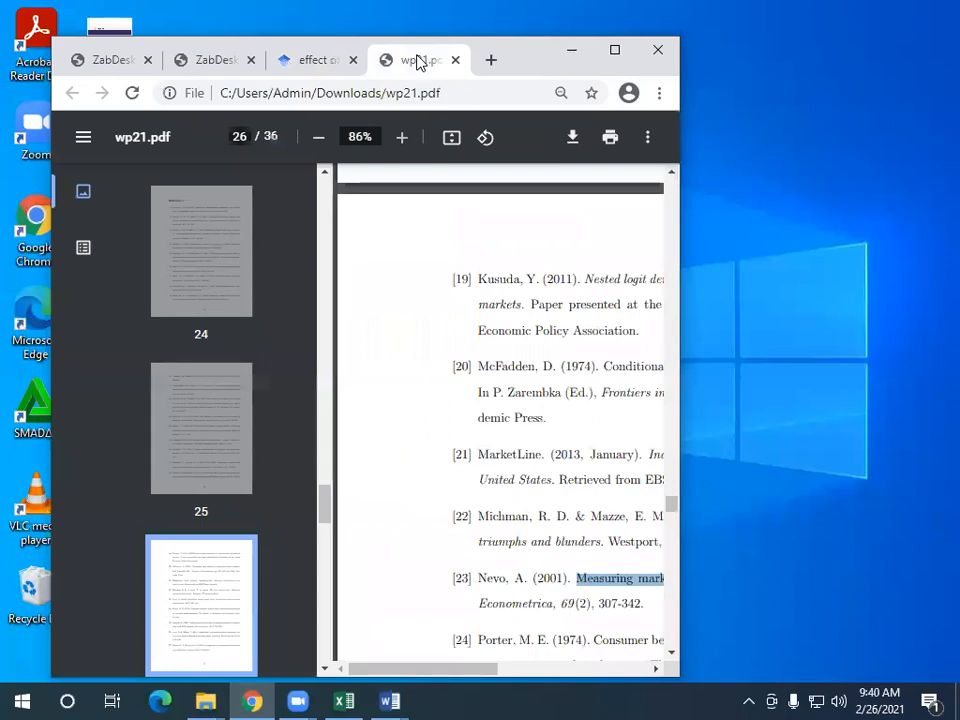
right_click(603, 579)
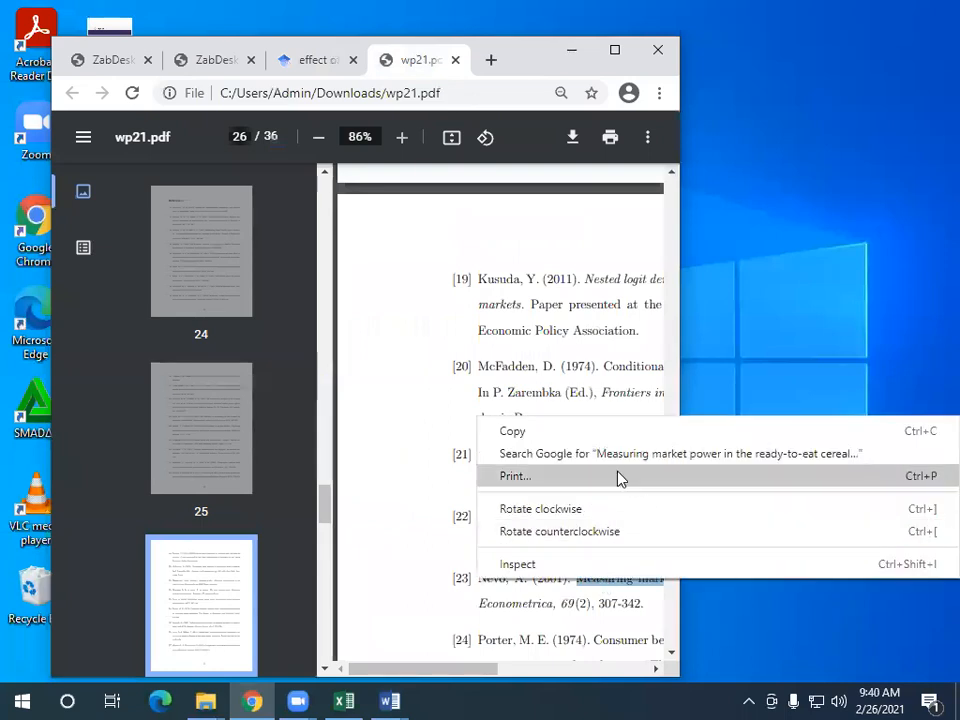
click(565, 437)
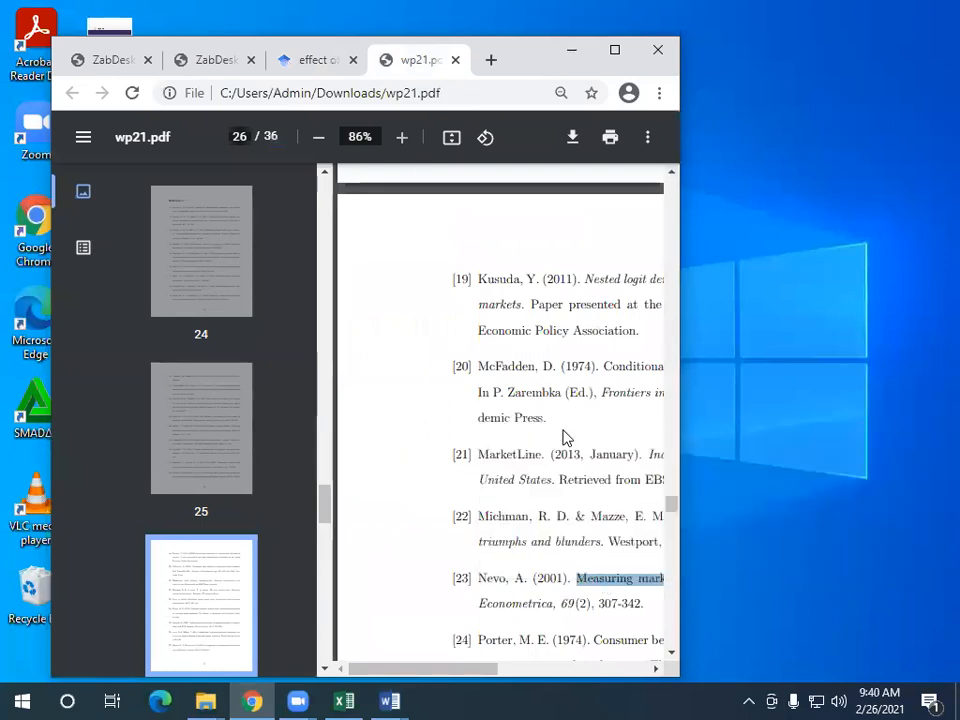
Replace the Scholar query with the copied title enclosed in double quotation marks and run the search.
click(305, 62)
right_click(332, 142)
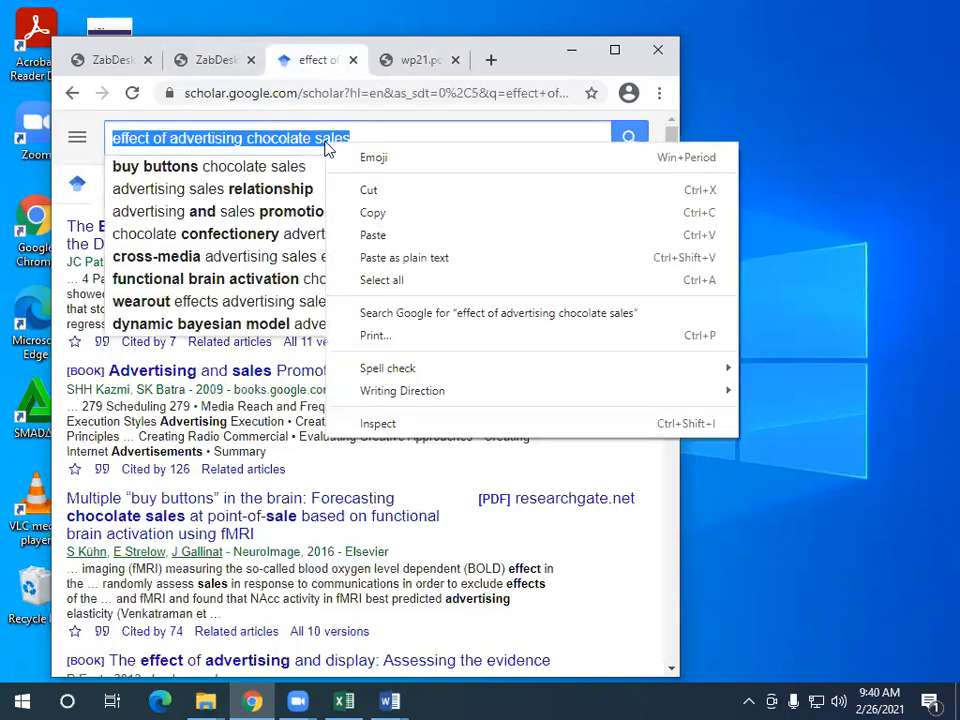
click(386, 237)
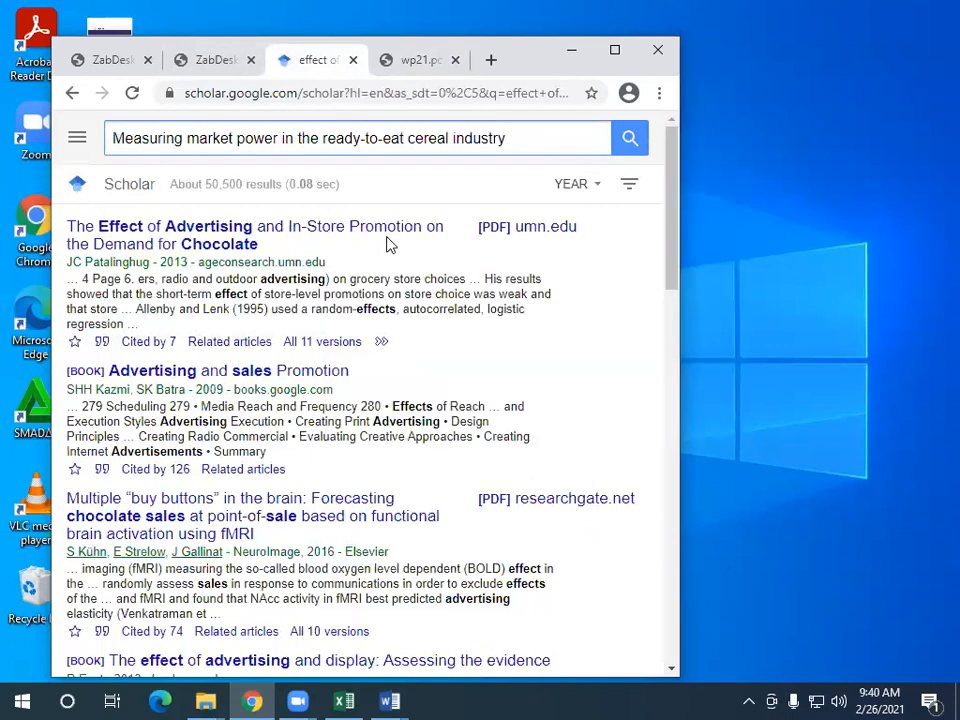
text(")
key(Home)
text(")
key(Return)
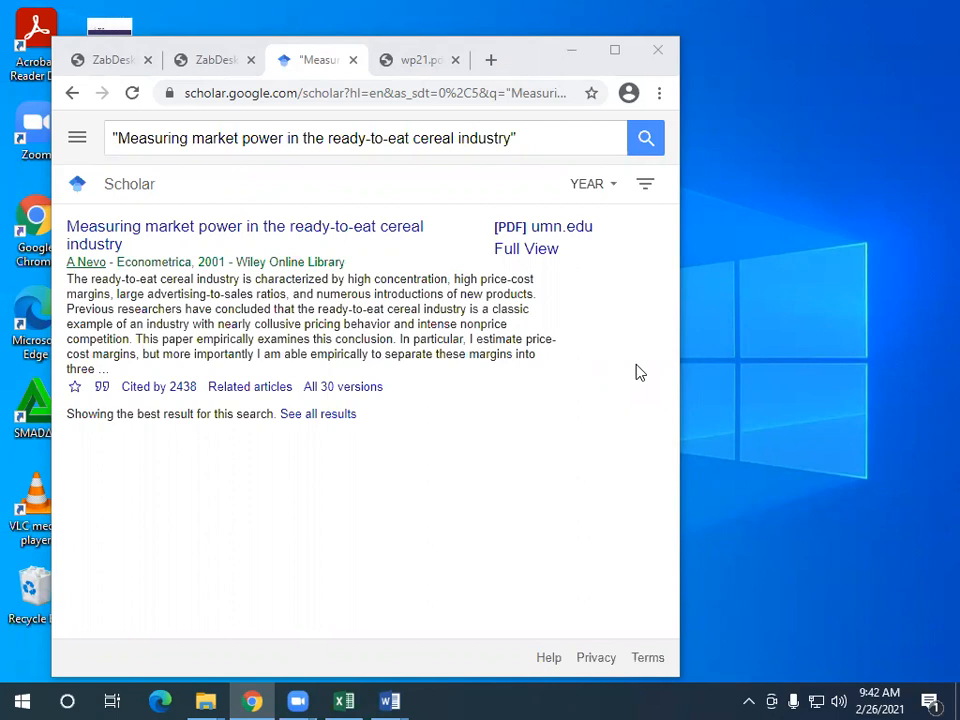
Move the browser window lower on the desktop.
click(600, 377)
click(614, 90)
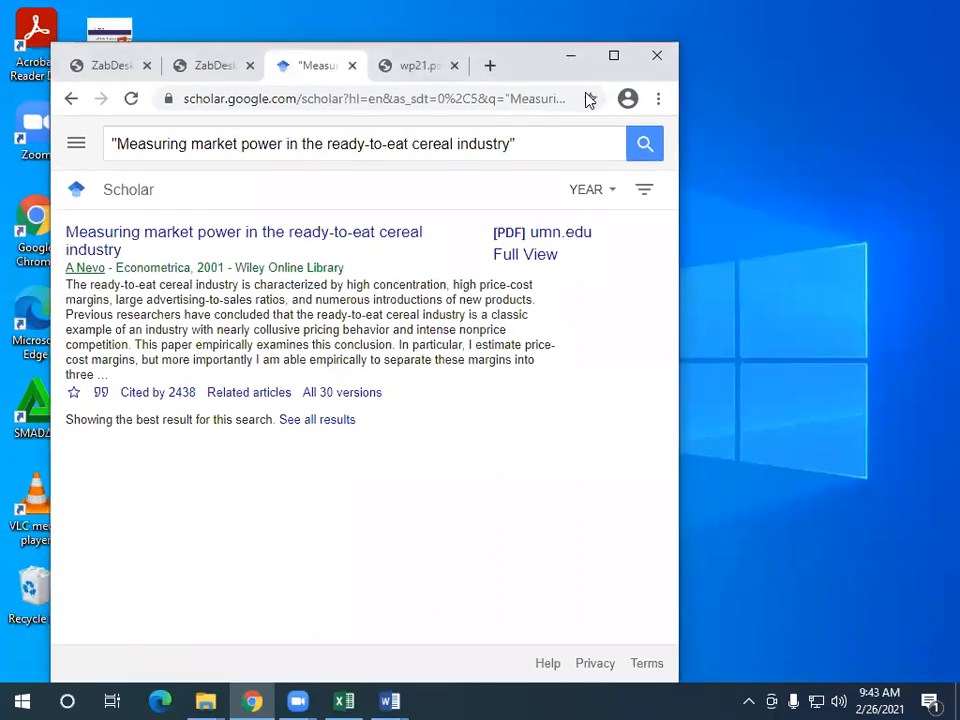
drag(466, 78, 464, 125)
Close wp21.pdf and go back to the Scholar results for "effect of advertising chocolate sales".
click(425, 117)
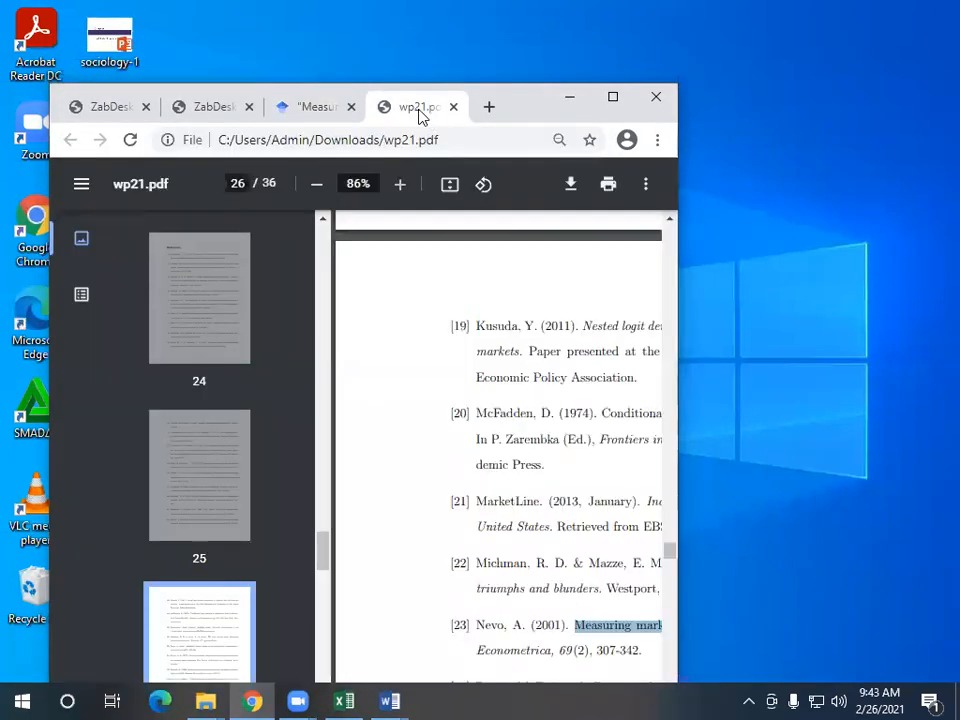
click(453, 106)
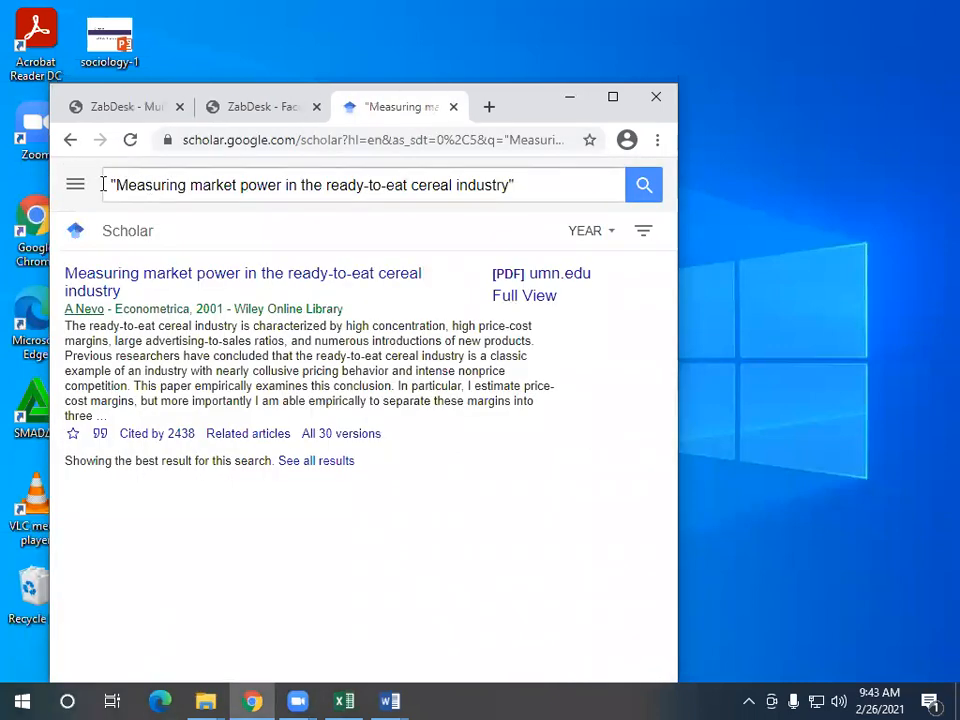
click(71, 140)
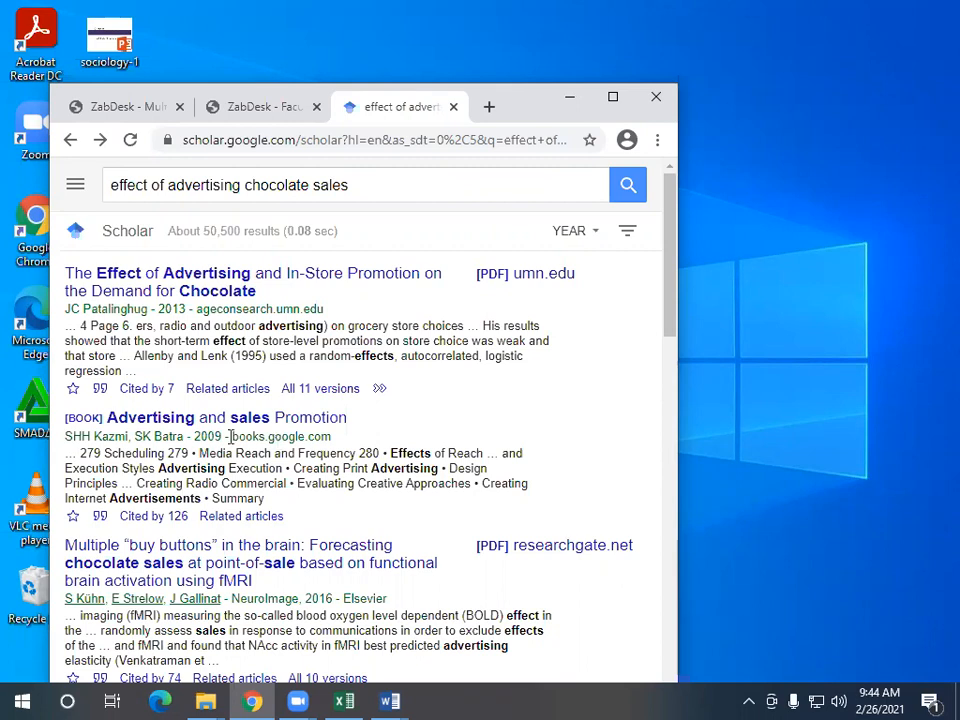
Open the list of articles citing "The Effect of Advertising and In-Store Promotion on the Demand for Chocolate" and review the citing papers.
drag(64, 313, 153, 310)
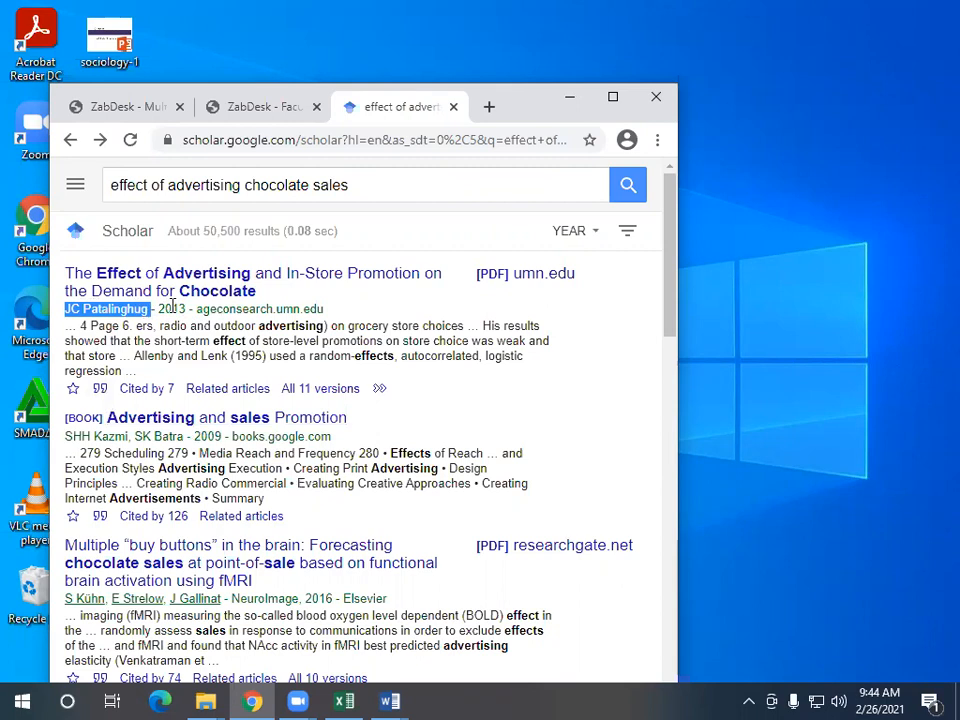
click(146, 392)
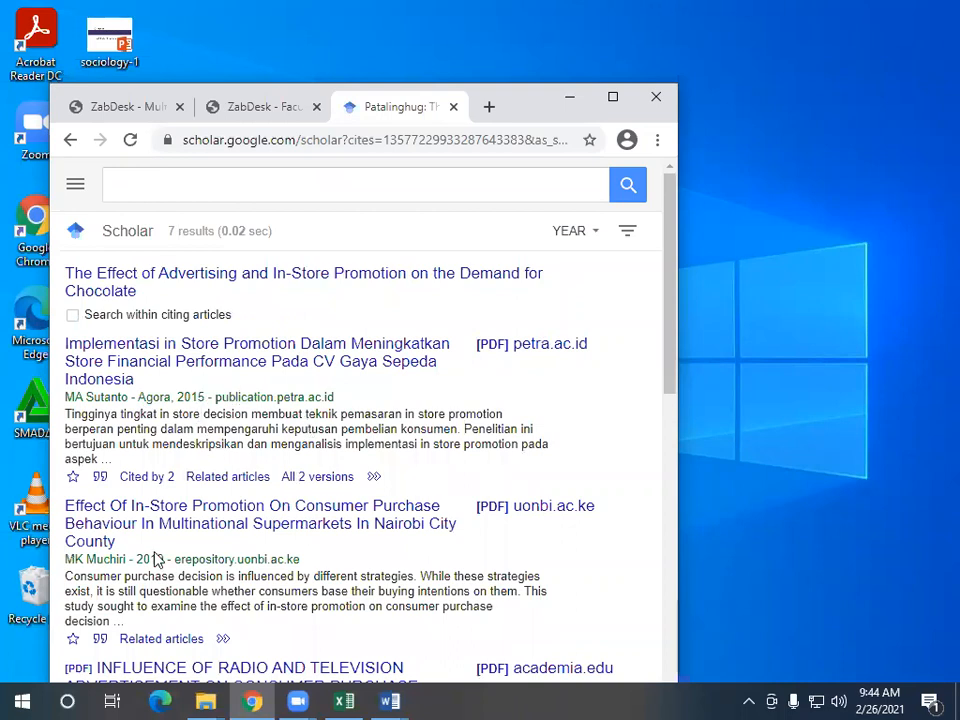
scroll(154, 552, down, 2)
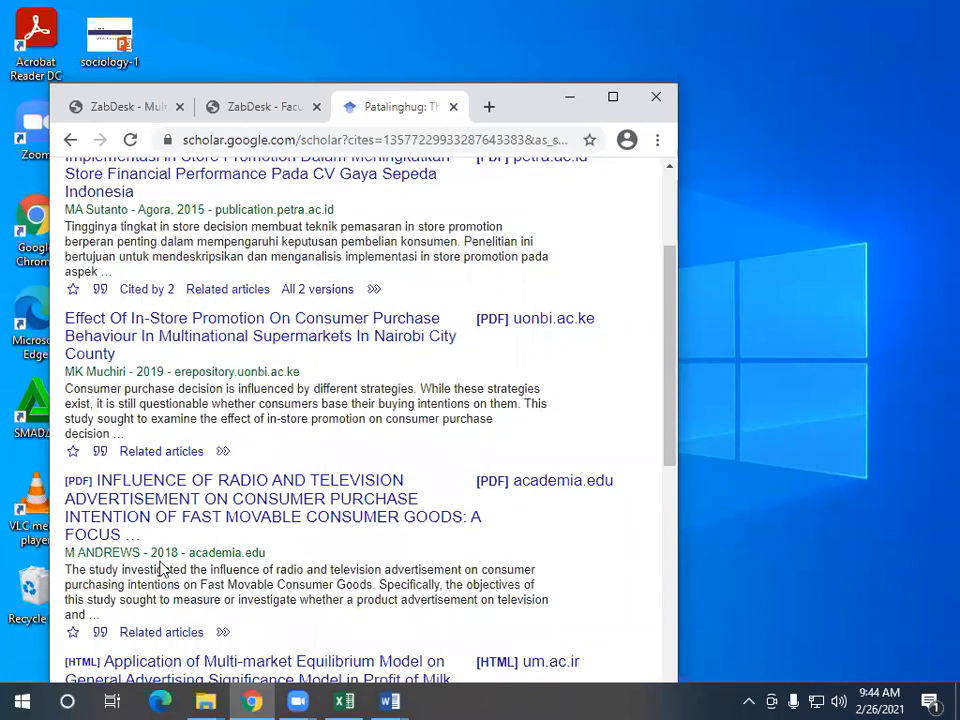
scroll(168, 566, down, 1)
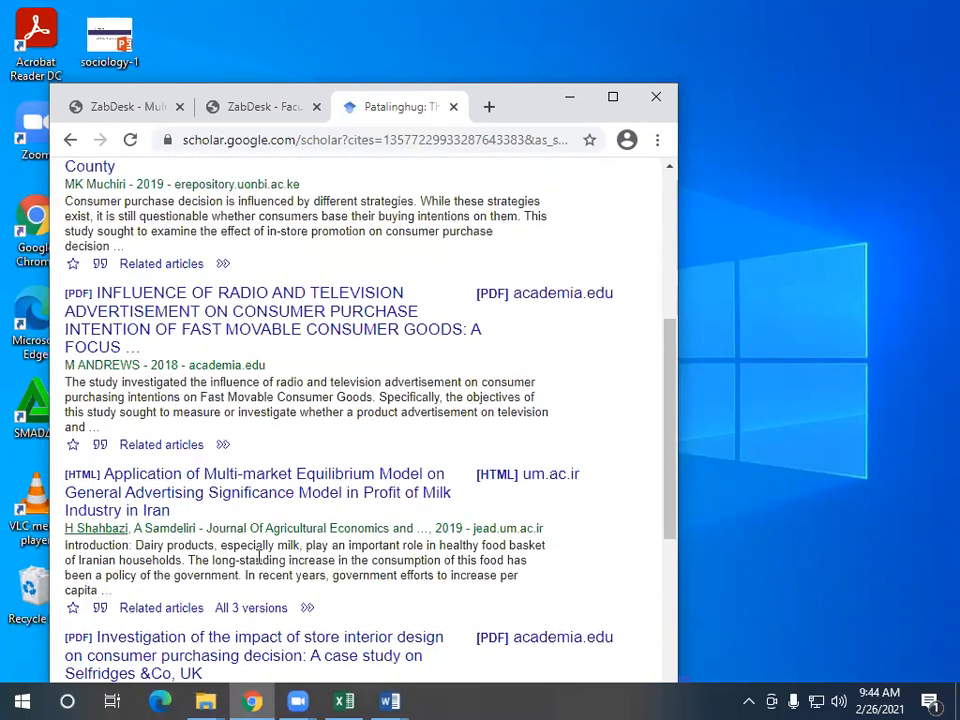
scroll(460, 533, down, 3)
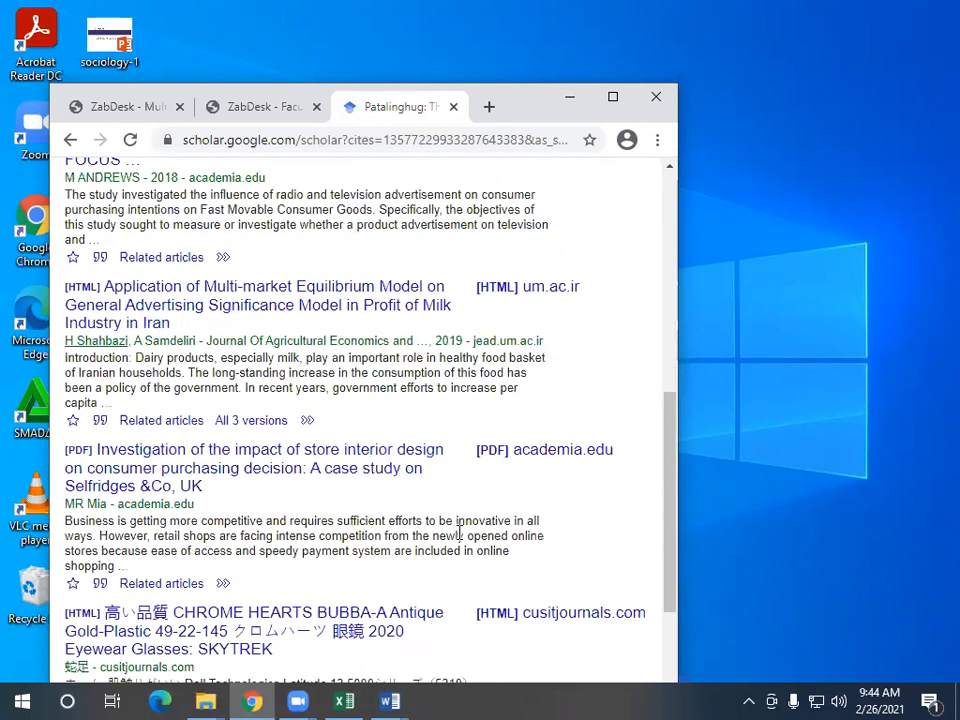
scroll(388, 583, down, 3)
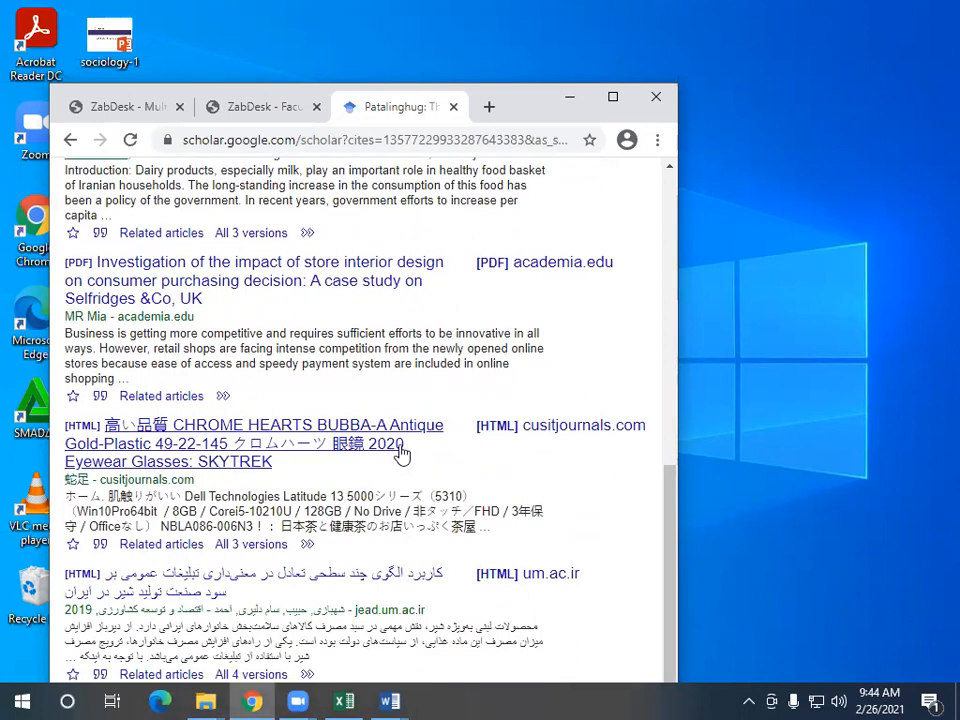
scroll(380, 380, up, 3)
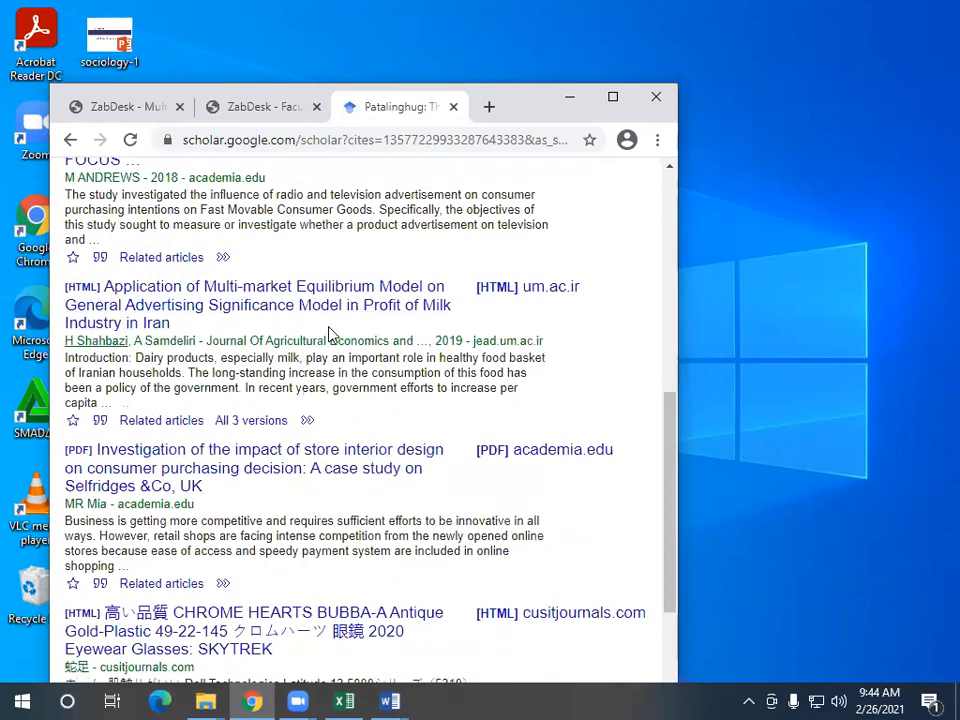
scroll(330, 334, up, 7)
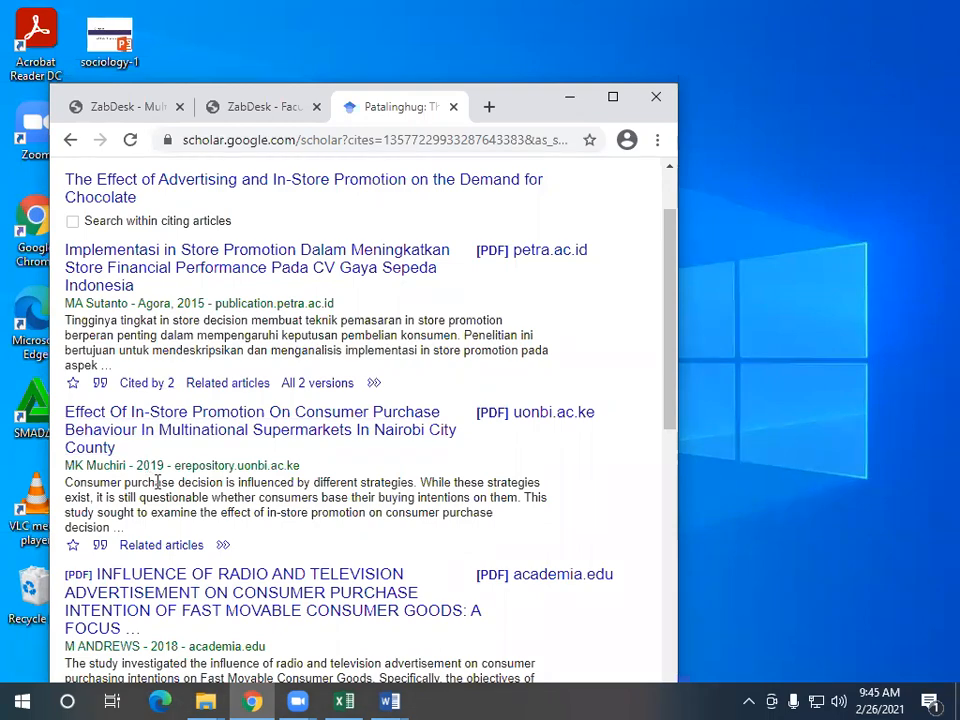
scroll(155, 478, down, 2)
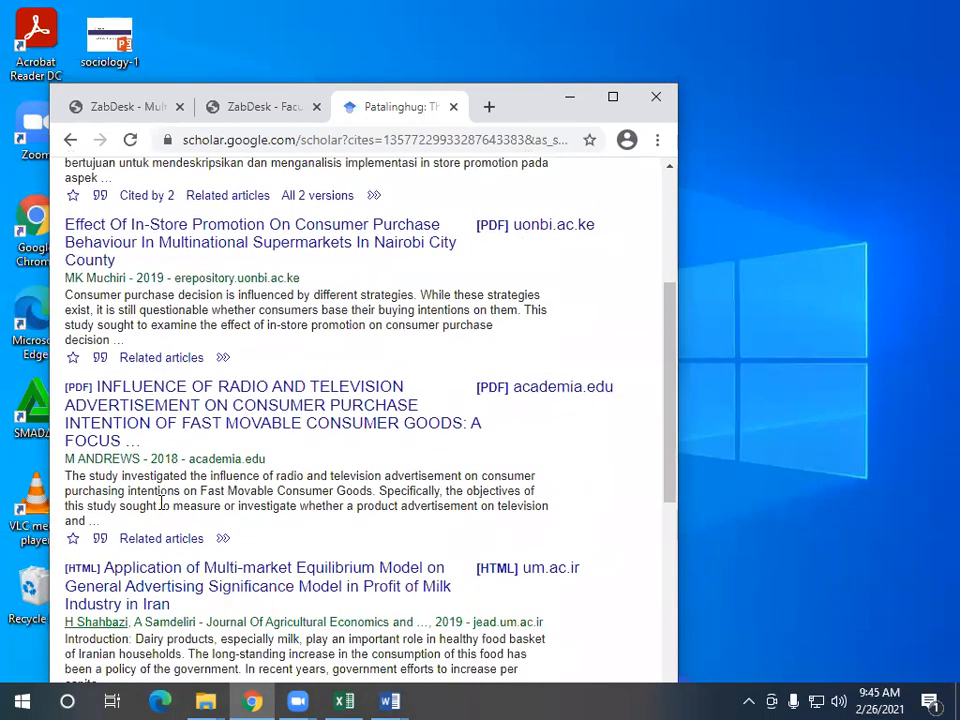
scroll(159, 506, down, 1)
scroll(162, 508, up, 4)
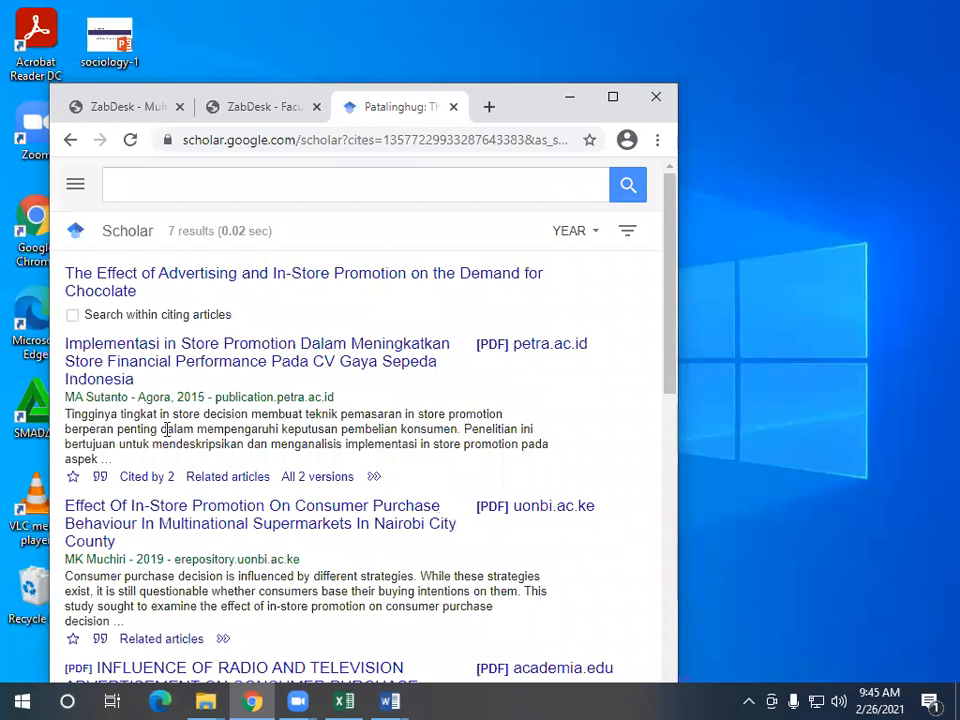
View the articles citing the first listed paper, "Implementasi in Store Promotion", and return to the "effect of advertising chocolate sales" results.
click(165, 480)
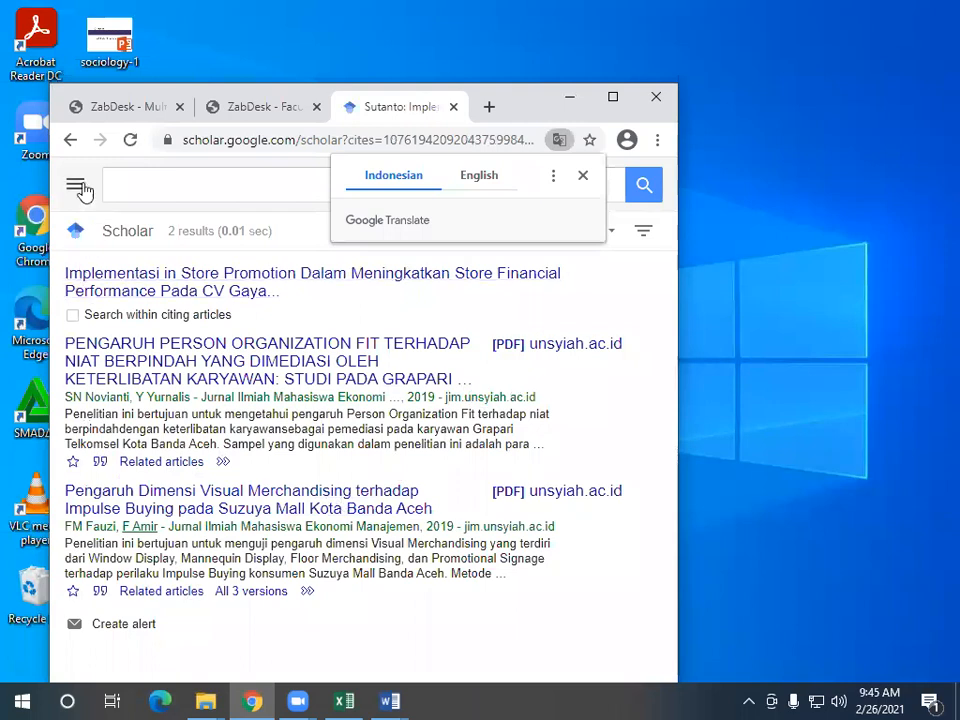
click(70, 143)
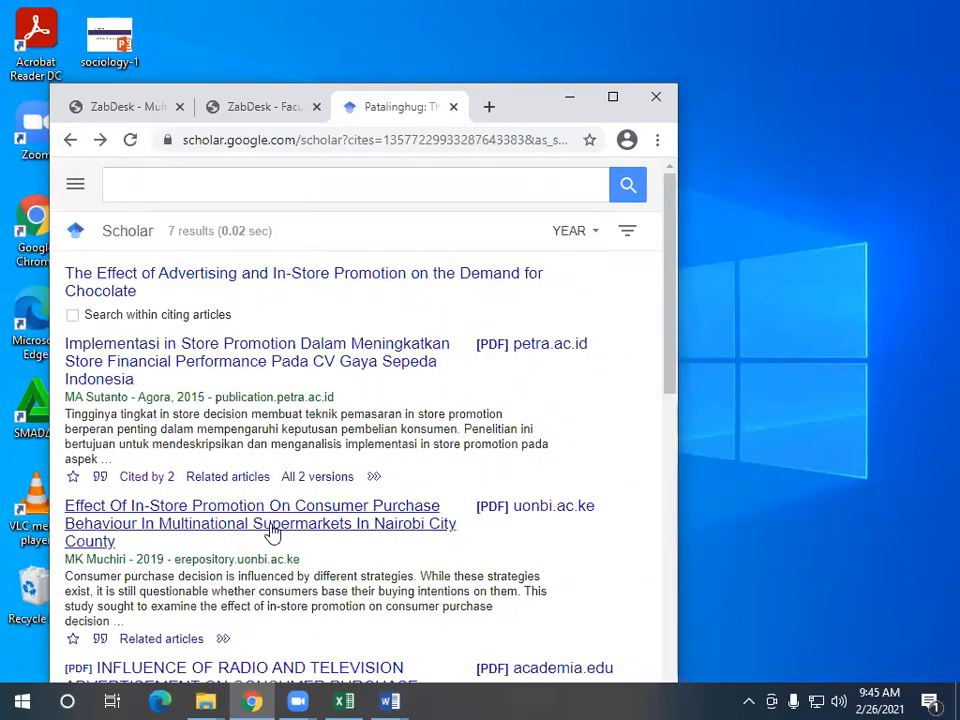
click(70, 142)
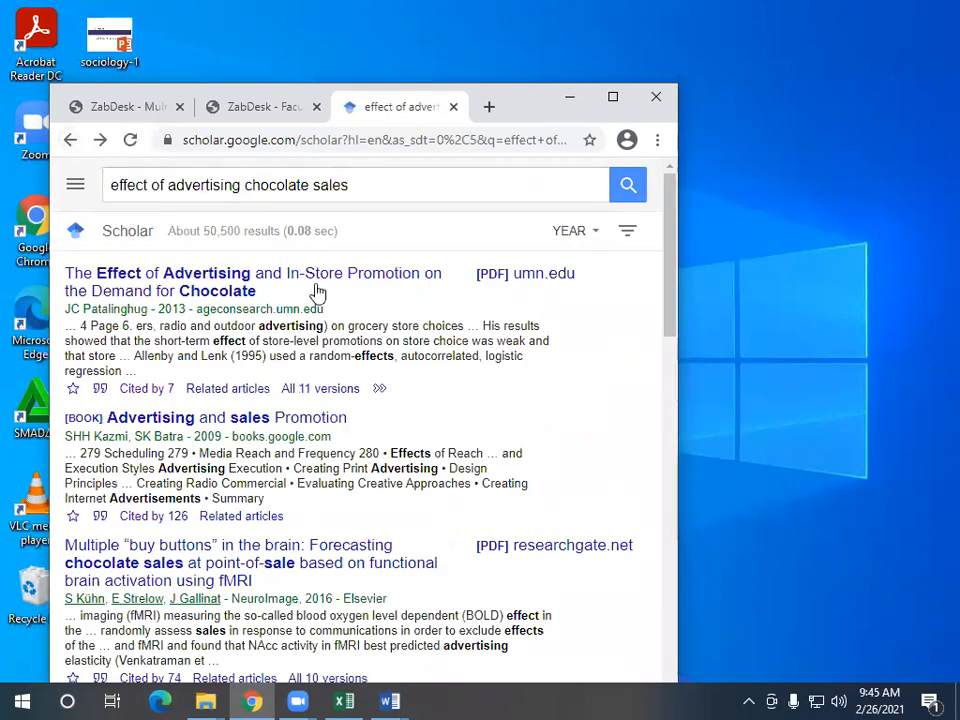
Open the list of articles citing "Multiple 'buy buttons' in the brain" and look through the citing papers.
scroll(287, 398, down, 3)
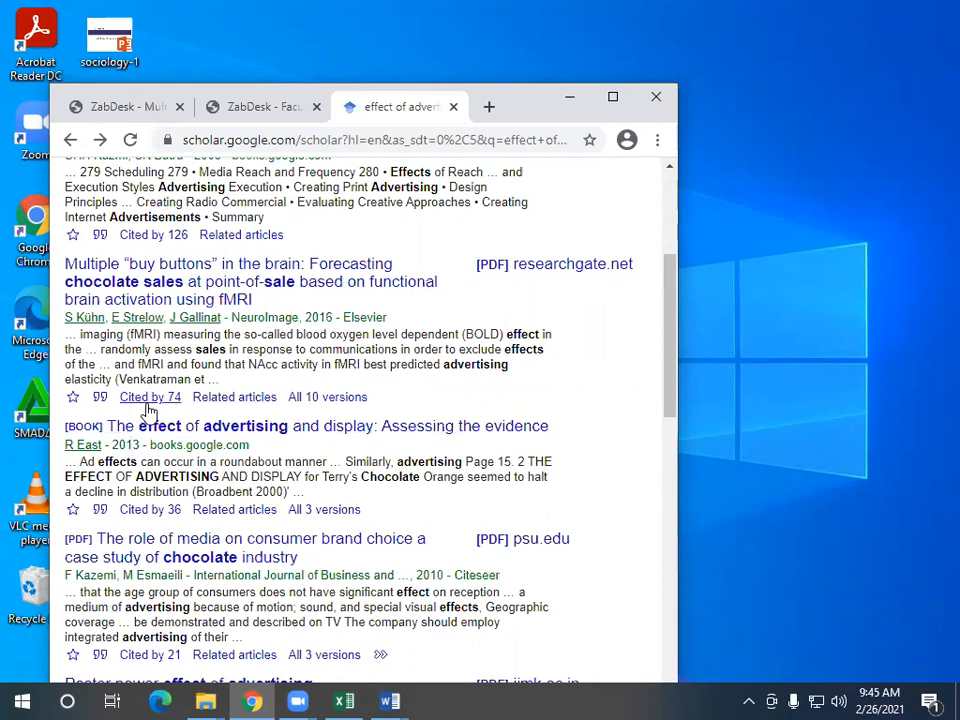
click(147, 400)
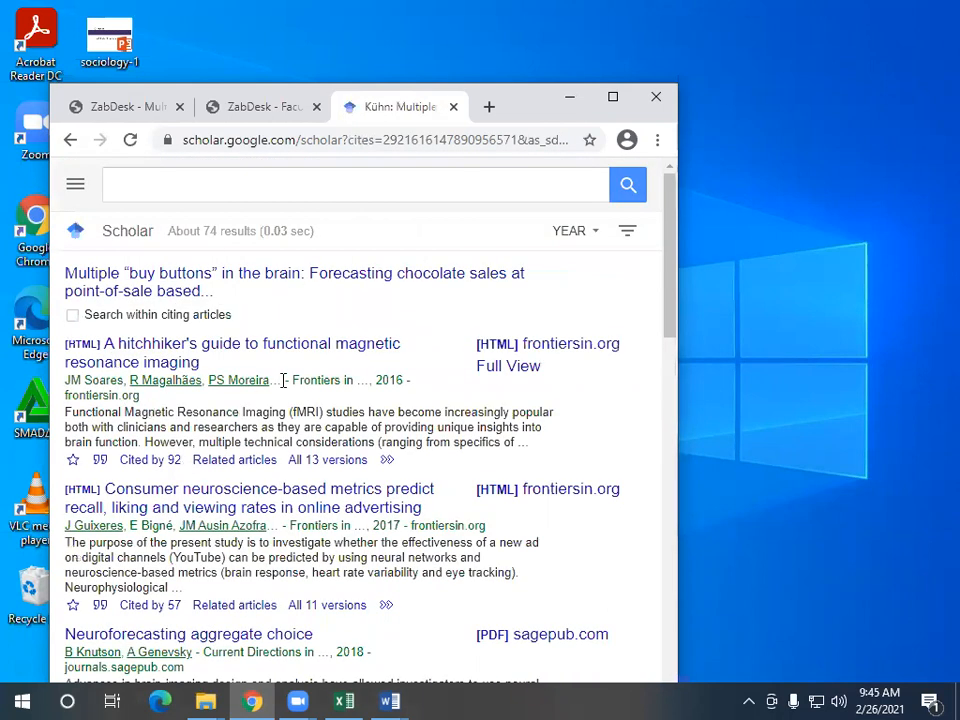
scroll(385, 424, down, 1)
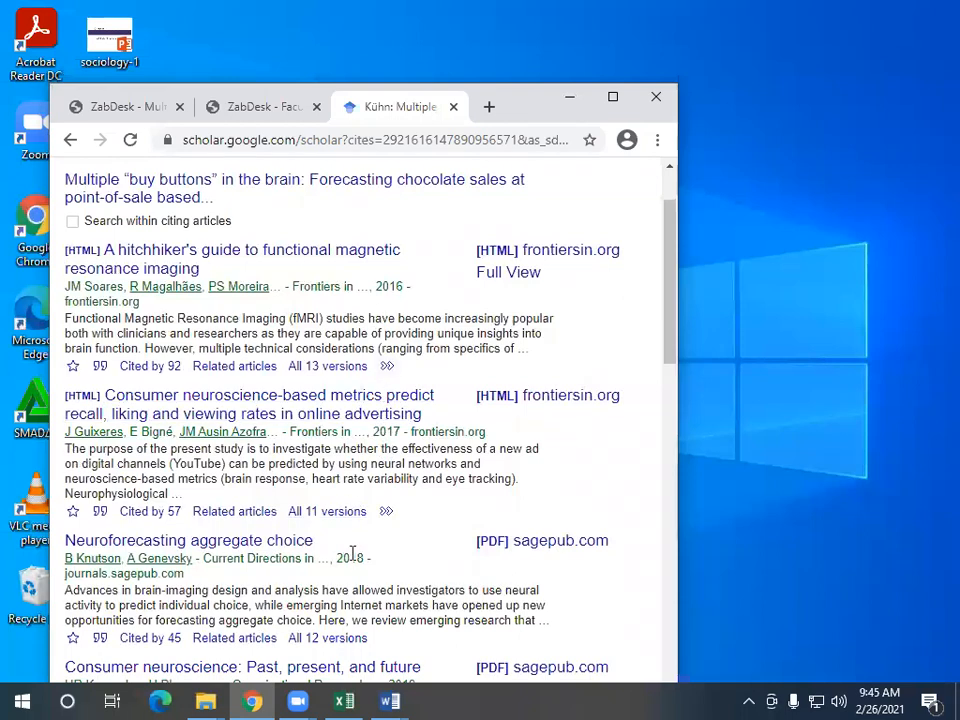
scroll(362, 558, down, 2)
scroll(420, 530, down, 1)
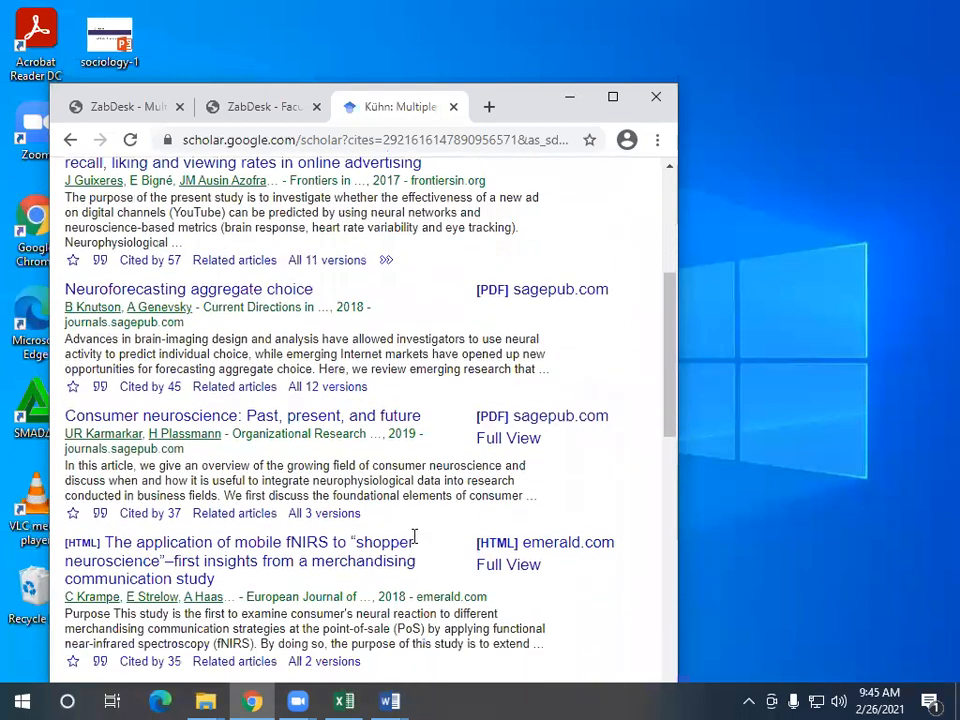
scroll(414, 537, down, 1)
scroll(407, 514, down, 3)
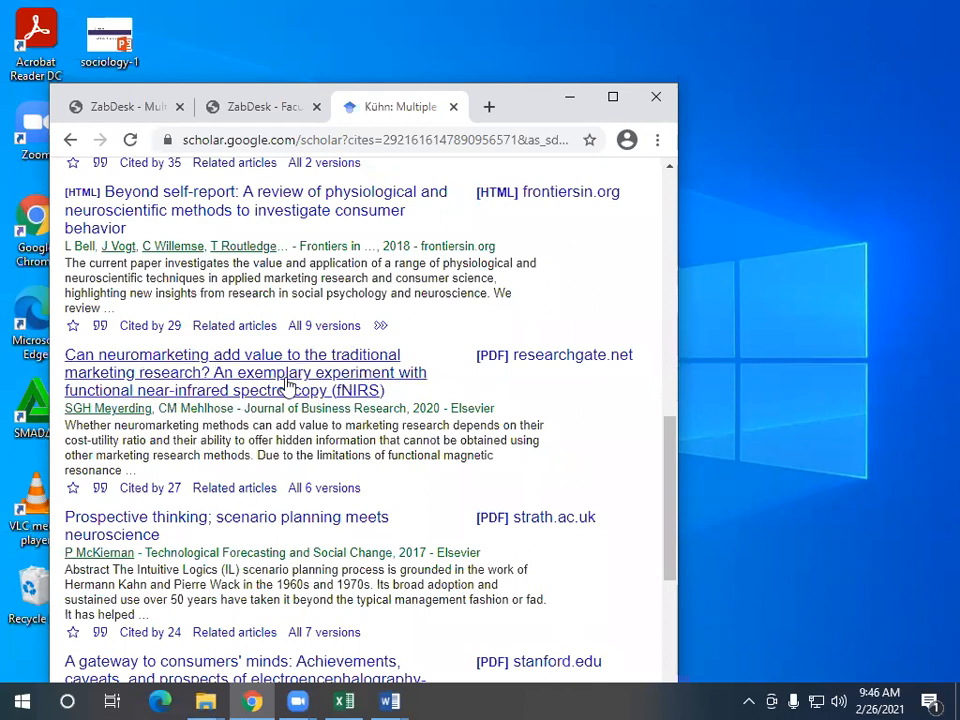
Go back from the citing articles to the beginning of the "effect of advertising chocolate sales" results.
click(70, 140)
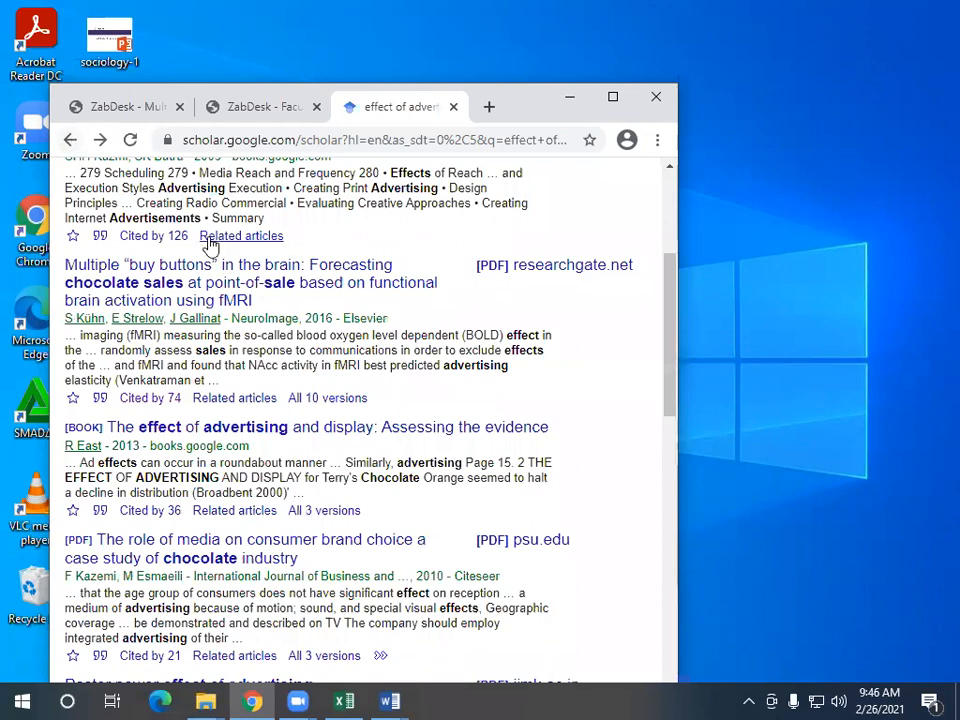
scroll(438, 320, up, 3)
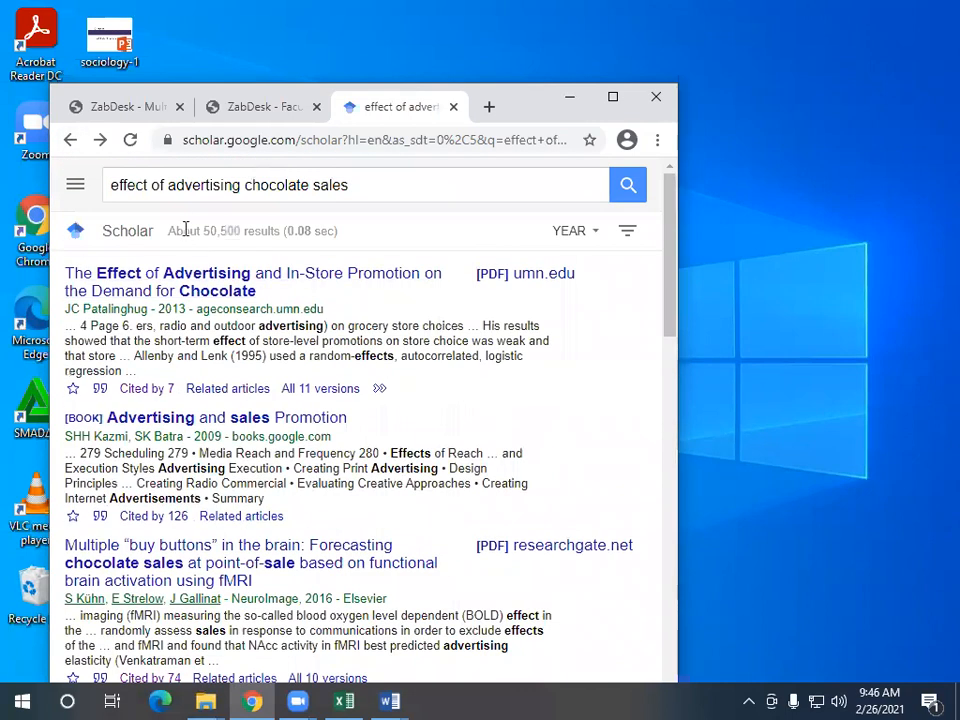
click(70, 141)
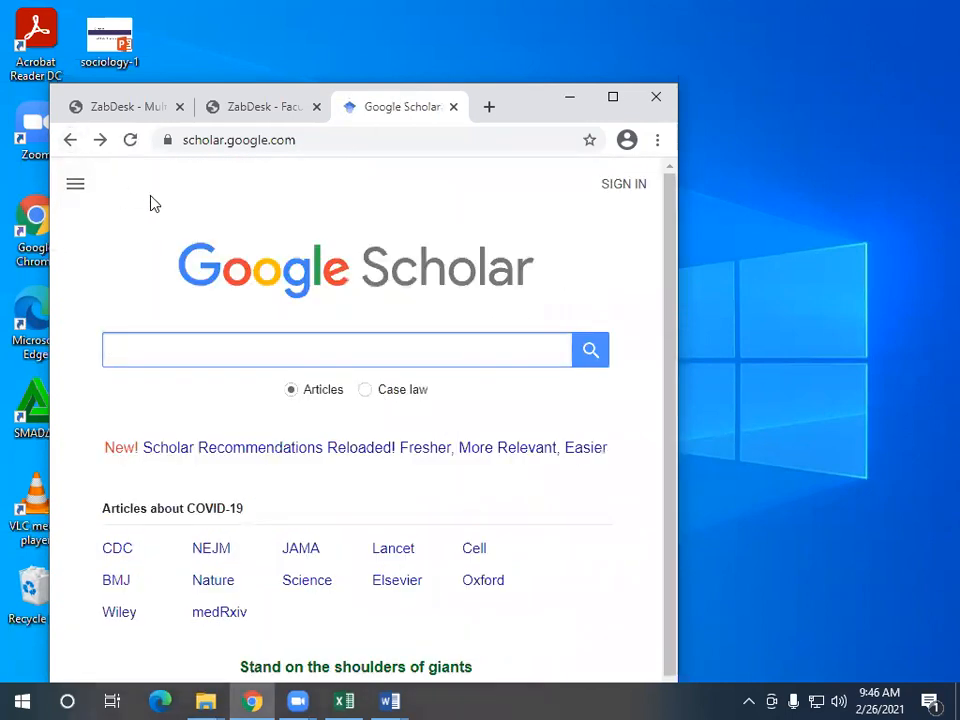
click(101, 141)
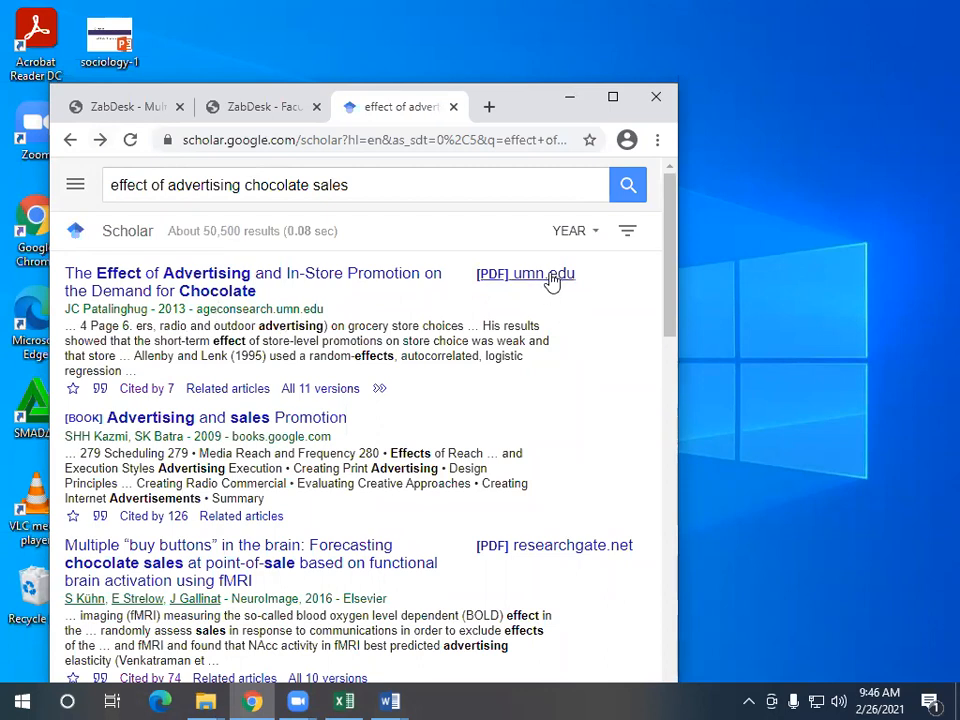
Switch to File Explorer and open wp21.pdf from the Downloads folder.
click(205, 701)
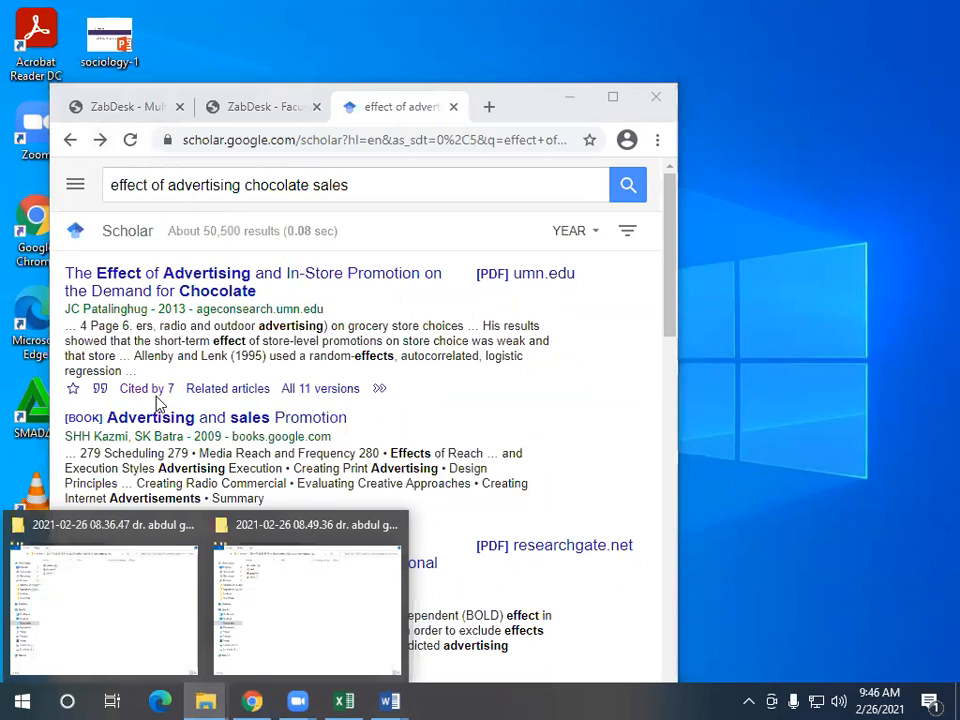
click(285, 606)
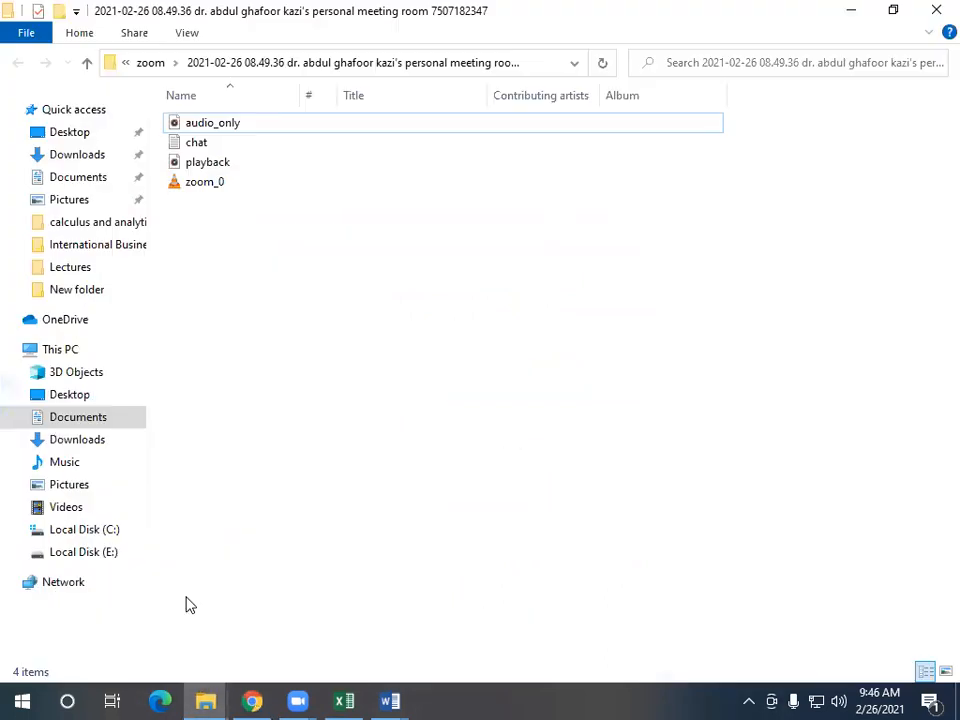
mouse_move(205, 701)
click(139, 664)
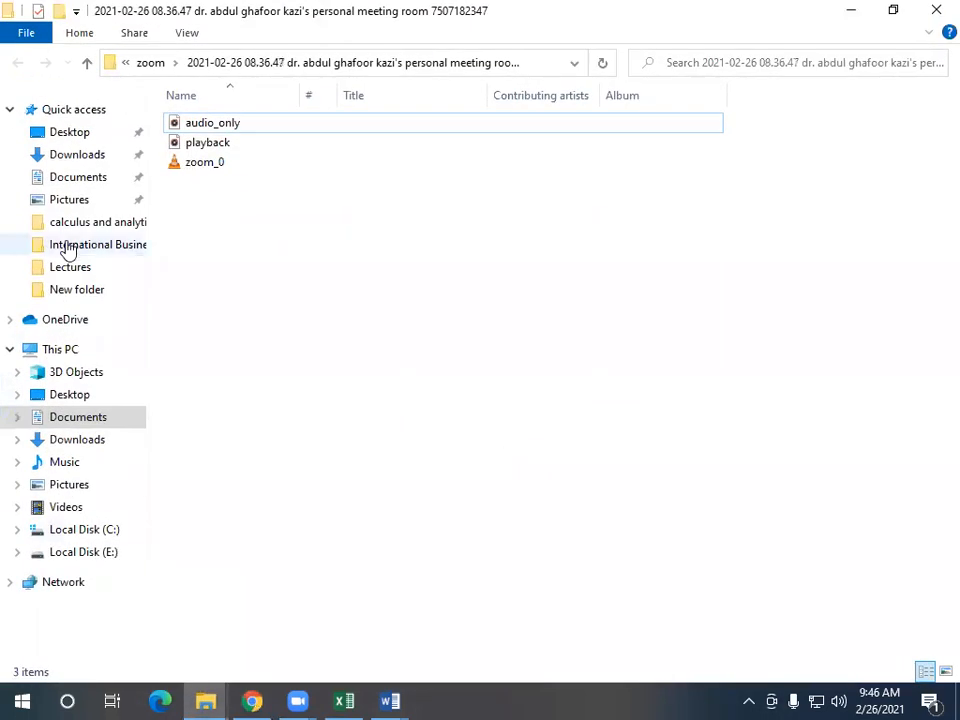
click(75, 157)
click(204, 151)
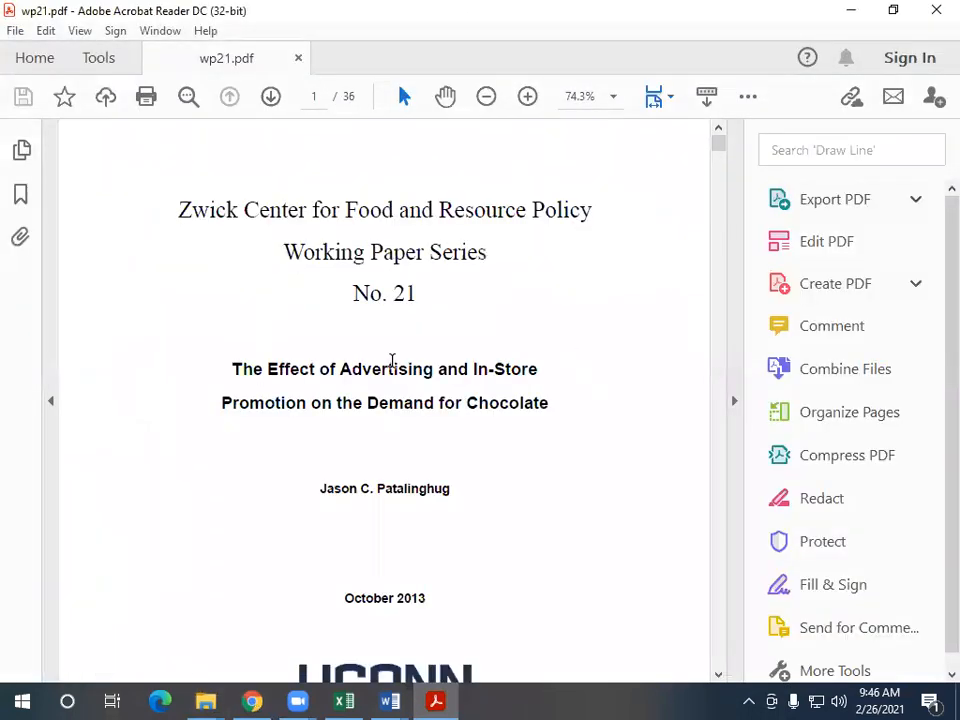
Compare the first Scholar result with the title page of wp21.pdf and go to the PDF's reference list on page 27.
click(252, 703)
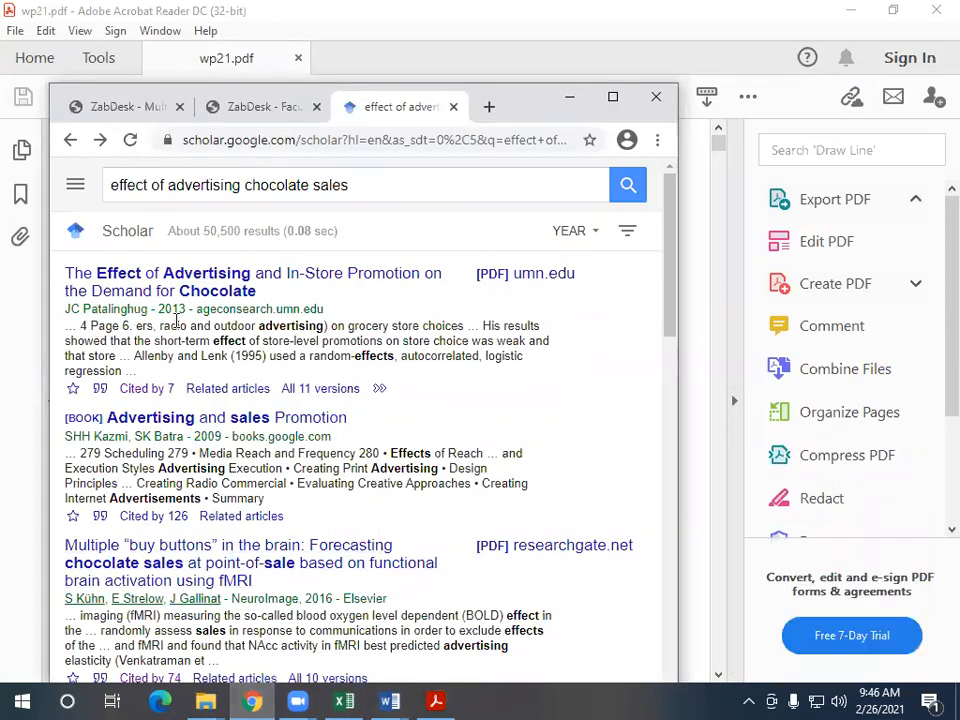
click(435, 701)
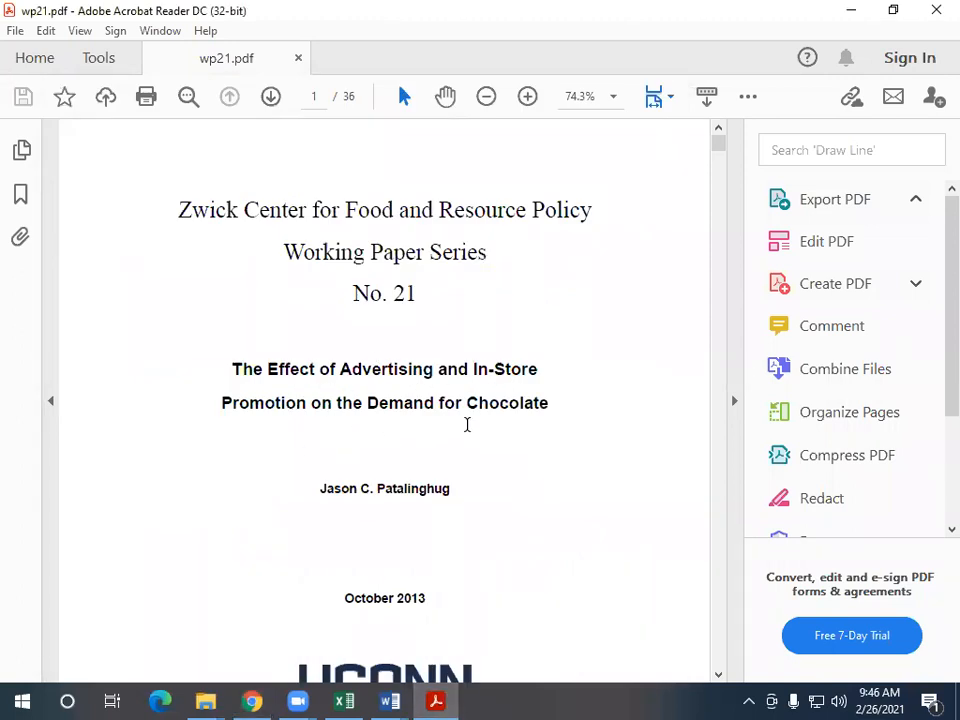
scroll(514, 440, down, 3)
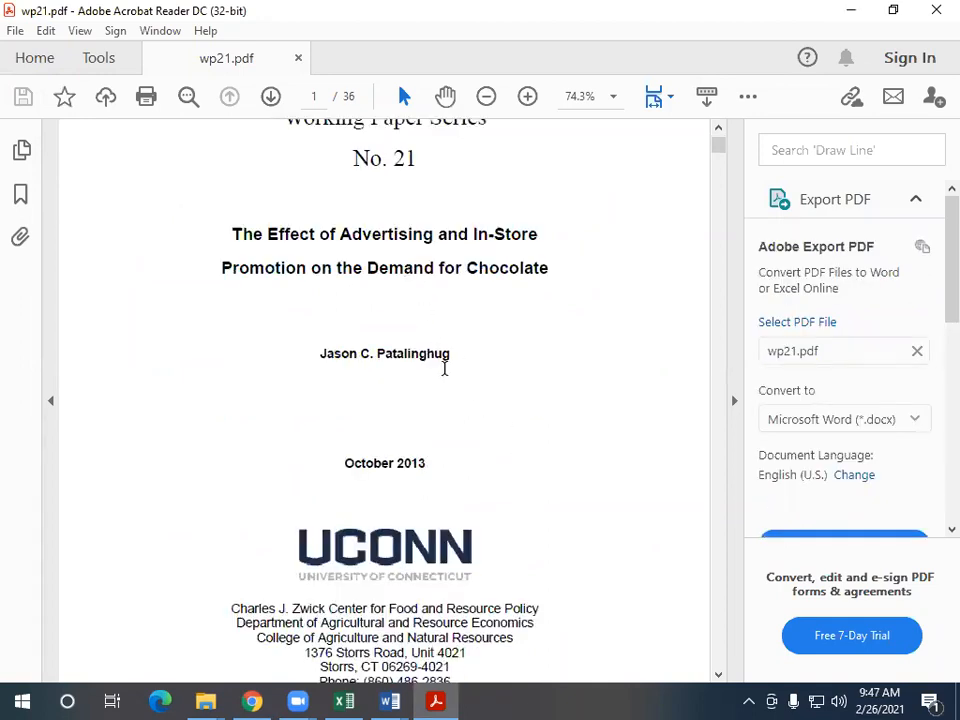
scroll(480, 398, down, 5)
drag(717, 160, 718, 524)
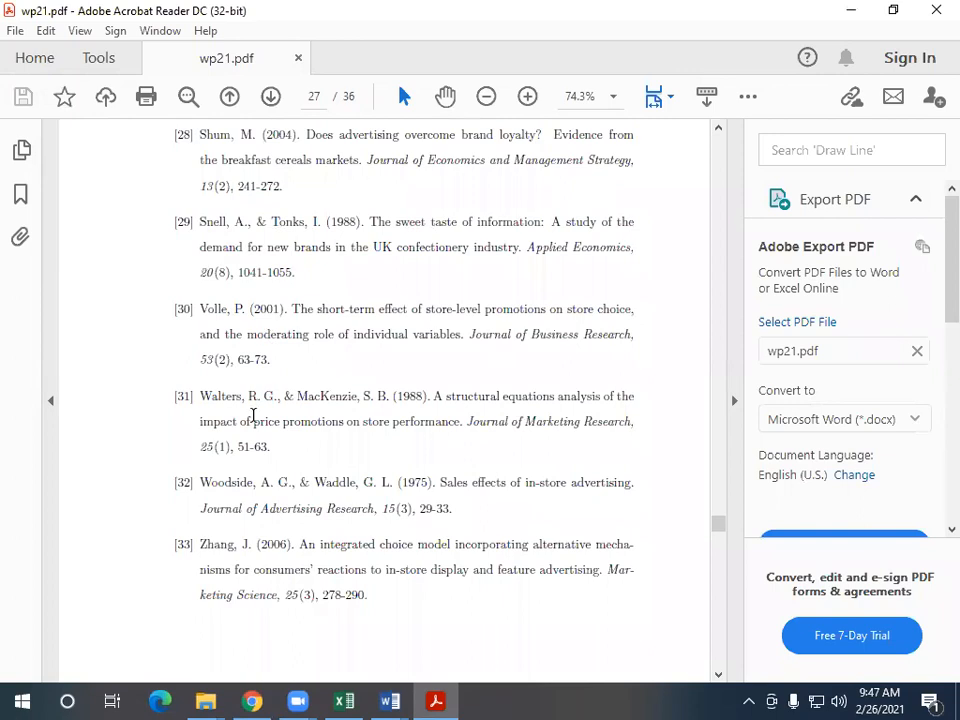
Switch to Scholar, review the articles citing the first chocolate advertising result, and return to the search results.
key(alt+Tab)
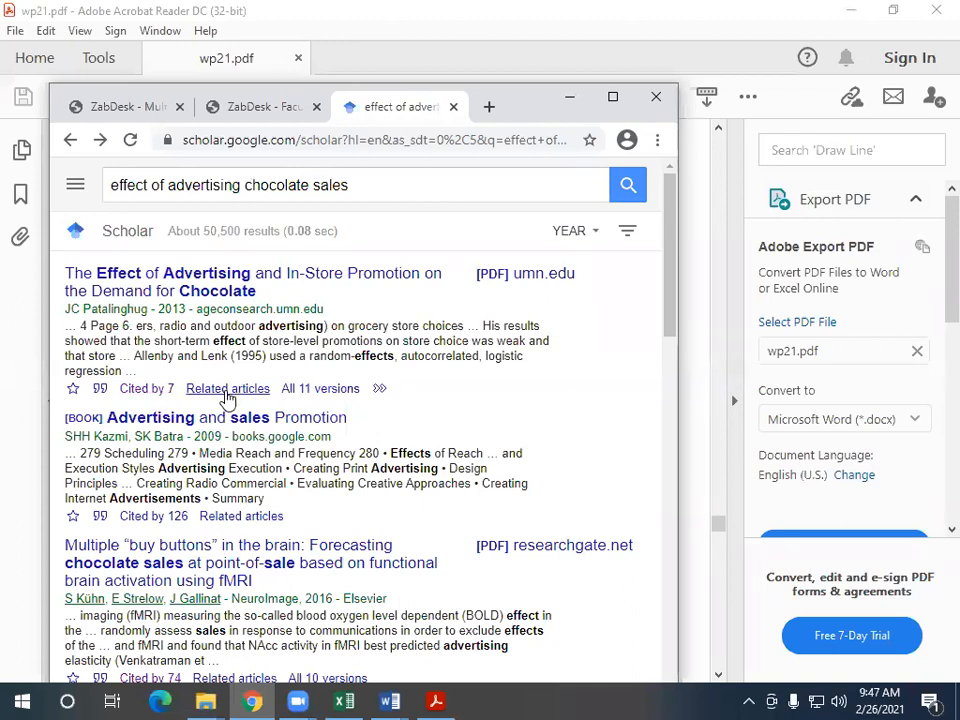
click(160, 389)
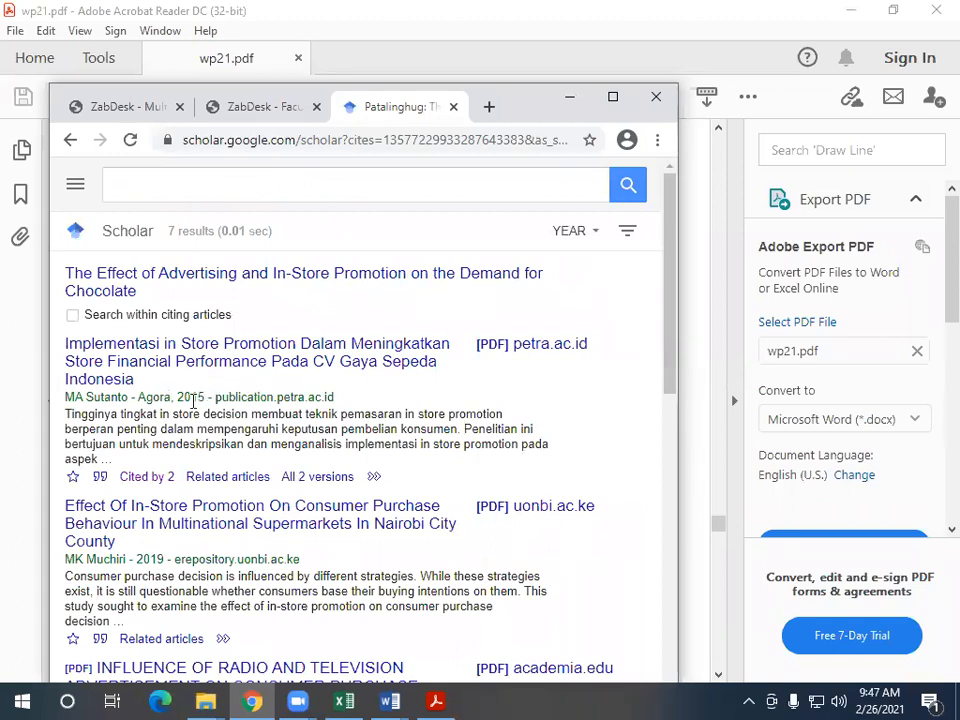
scroll(196, 392, down, 1)
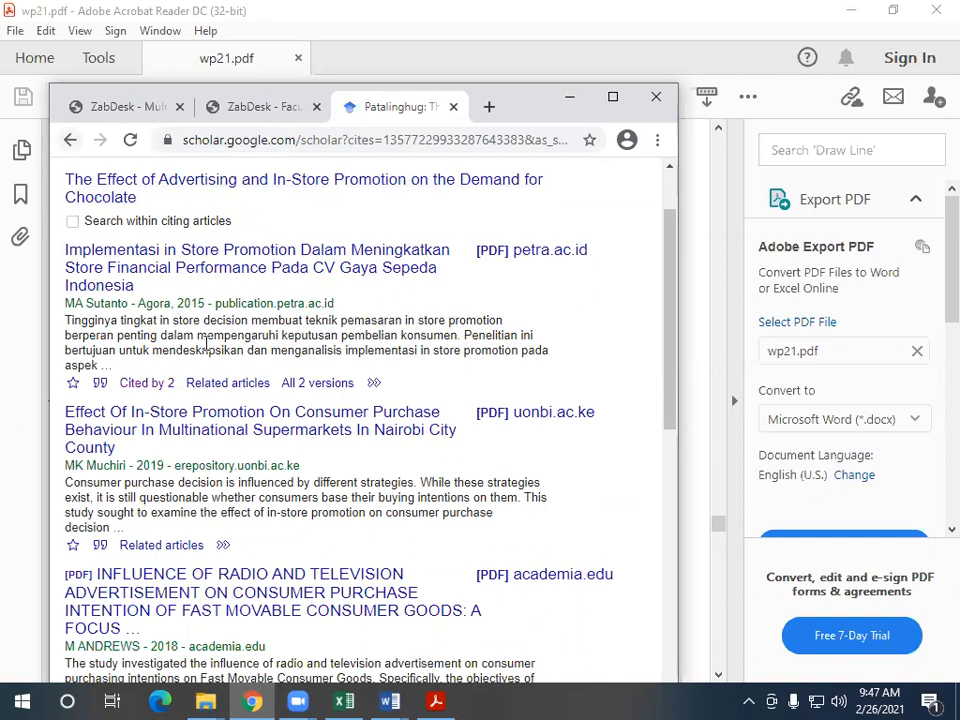
scroll(222, 430, down, 1)
scroll(222, 430, down, 1)
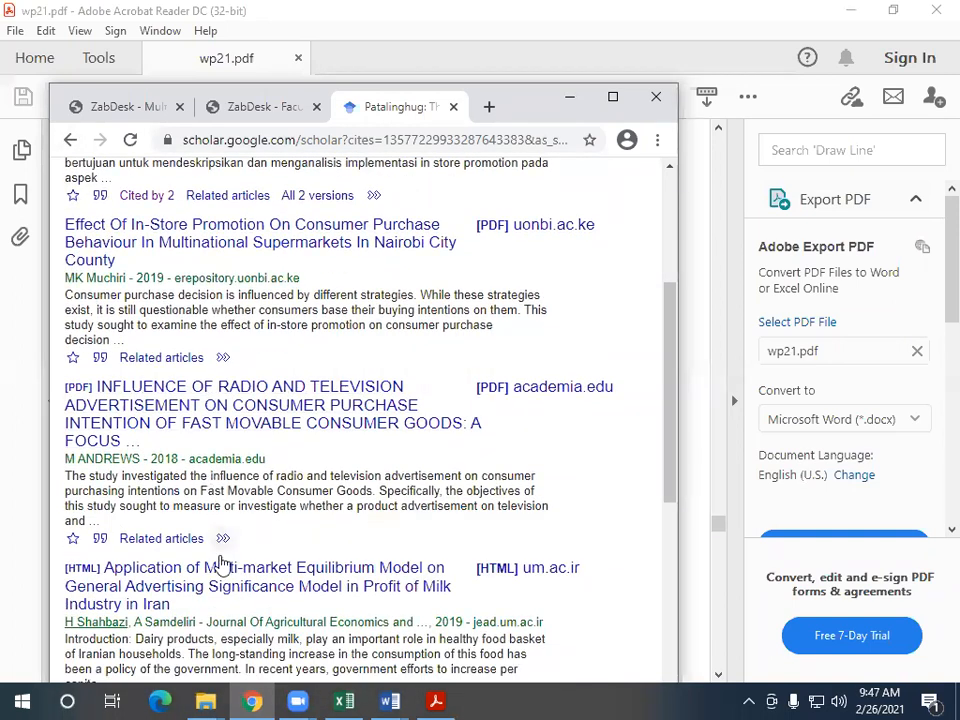
click(72, 143)
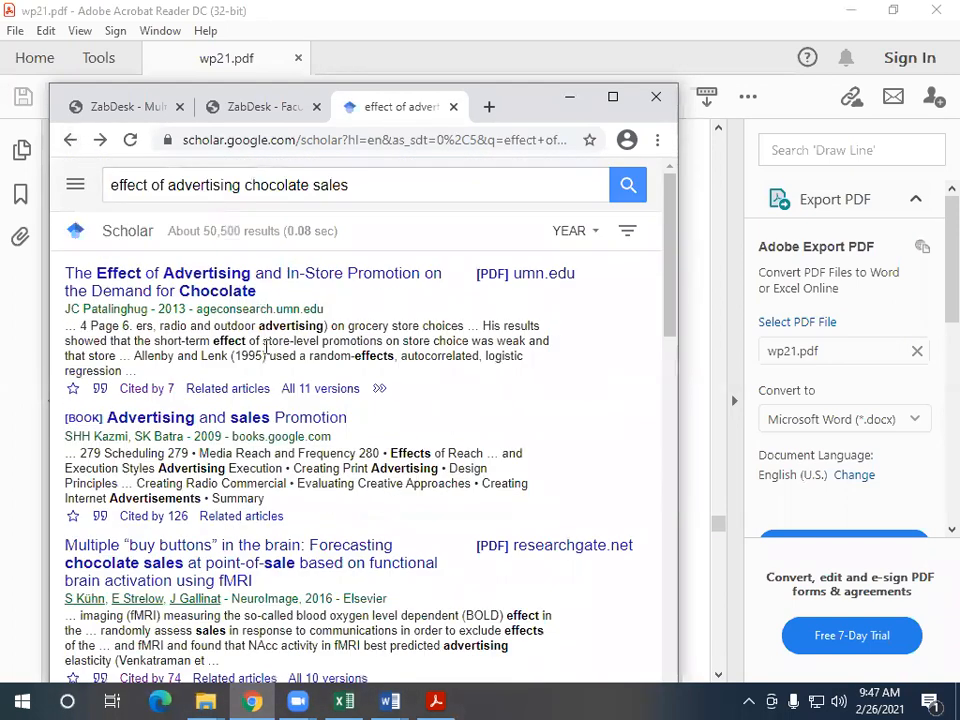
Skim the chocolate advertising results and remove the words "effect of" from the beginning of the search query.
scroll(273, 372, down, 1)
scroll(270, 420, down, 1)
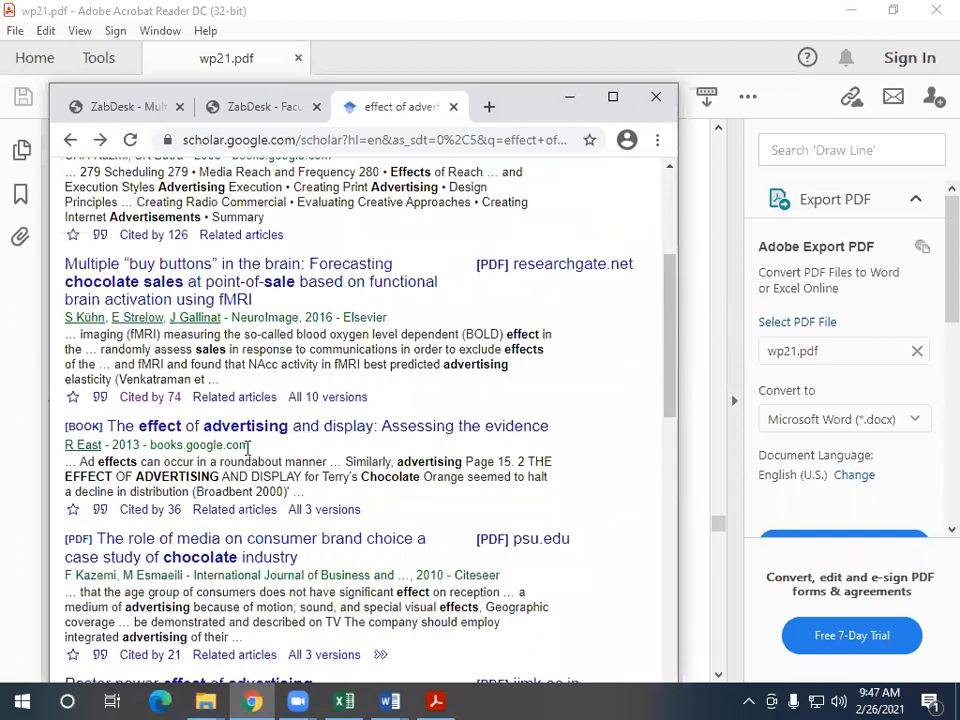
scroll(270, 443, up, 2)
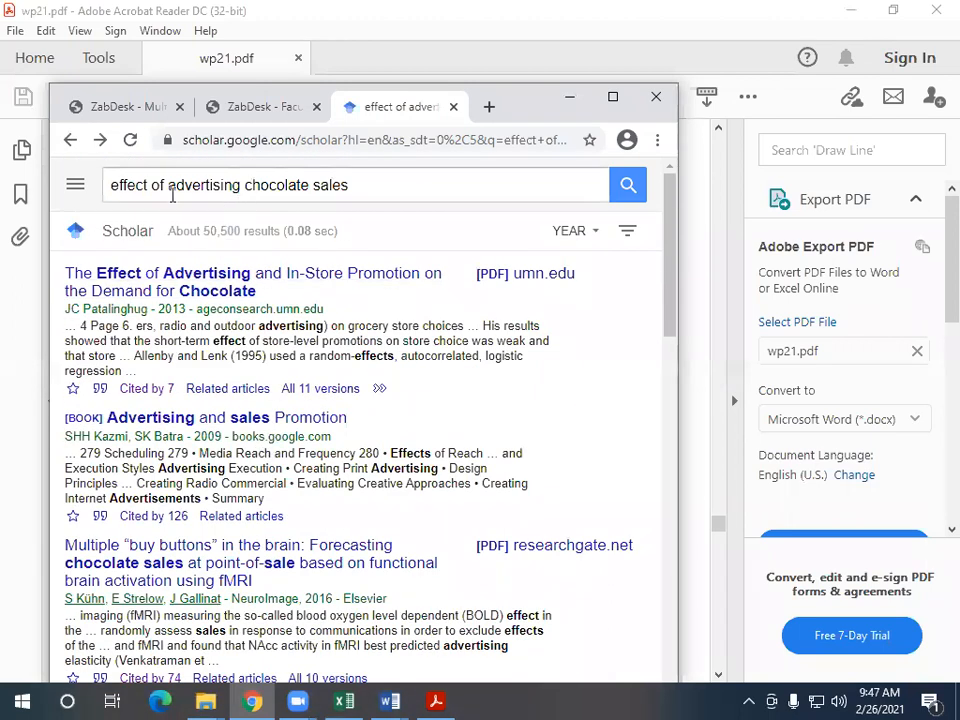
click(163, 191)
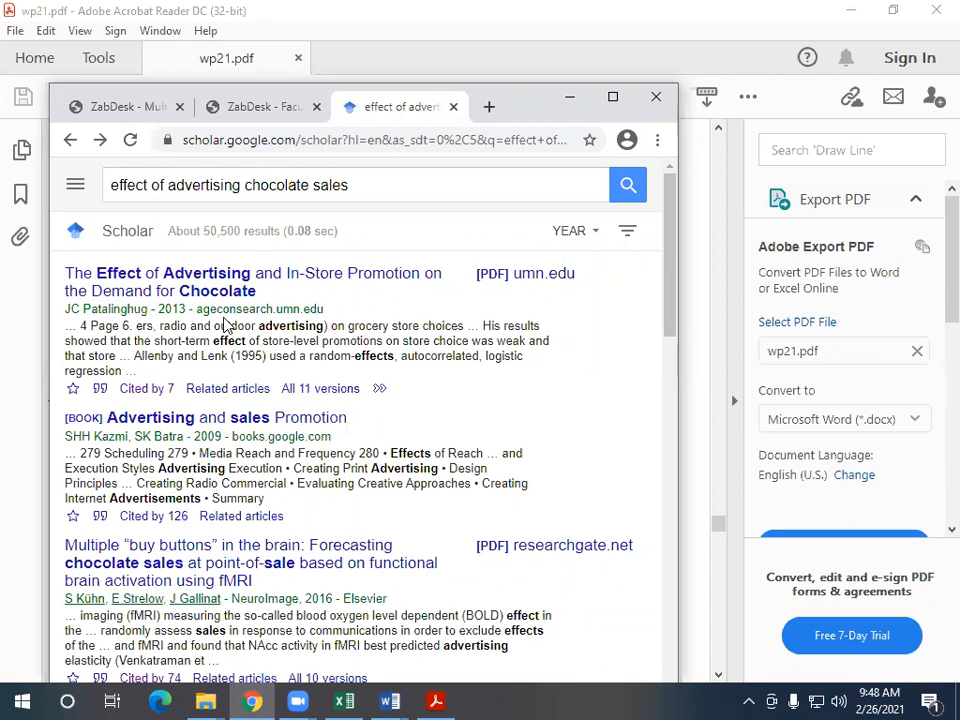
click(114, 192)
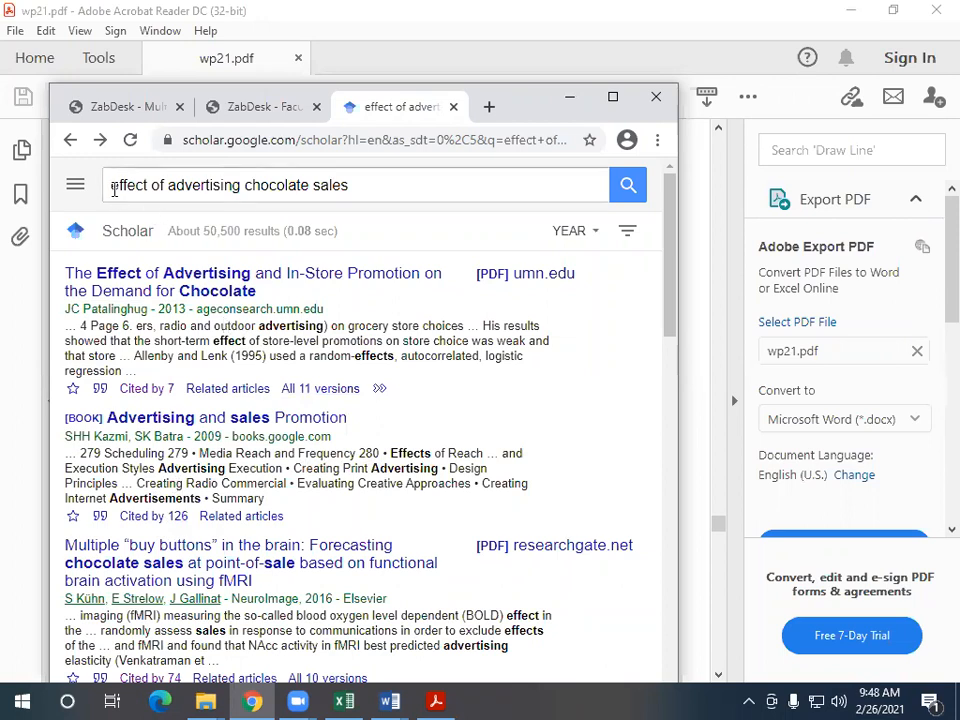
key(Delete)
key(Delete)
key(Delete)
key(Delete)
key(Delete)
key(Delete)
key(Delete)
key(Delete)
key(Delete)
key(Delete)
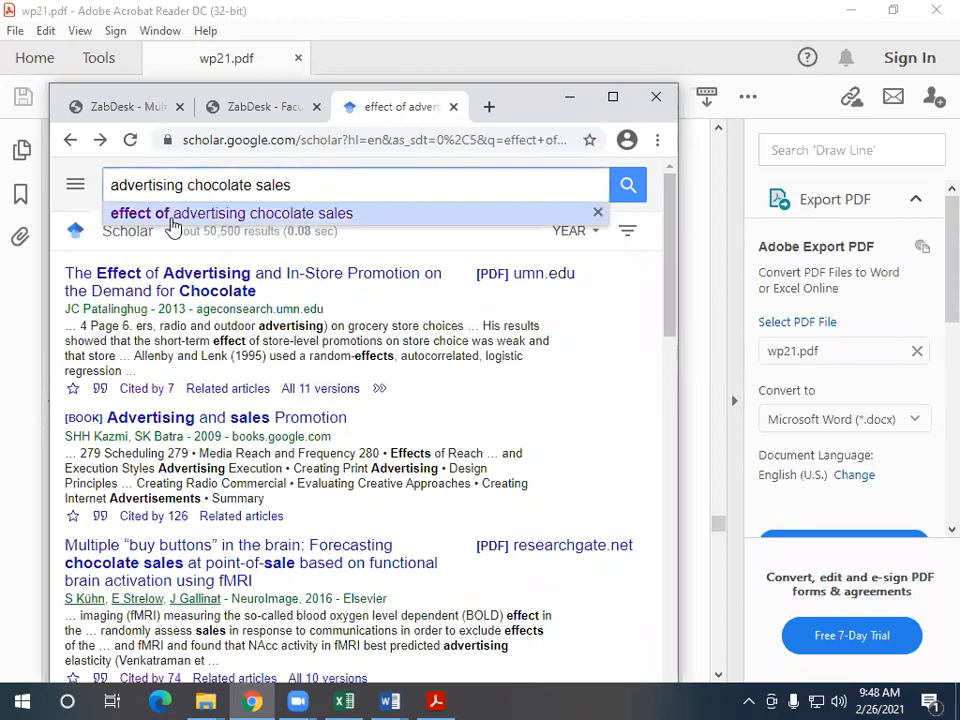
Insert the operator AND between "advertising" and "chocolate" in the search query.
key(Right)
key(Right)
key(Right)
key(Right)
key(Right)
key(Right)
key(Right)
key(Right)
key(Right)
key(Right)
key(Right)
key(Right)
key(Right)
key(Left)
text(AND)
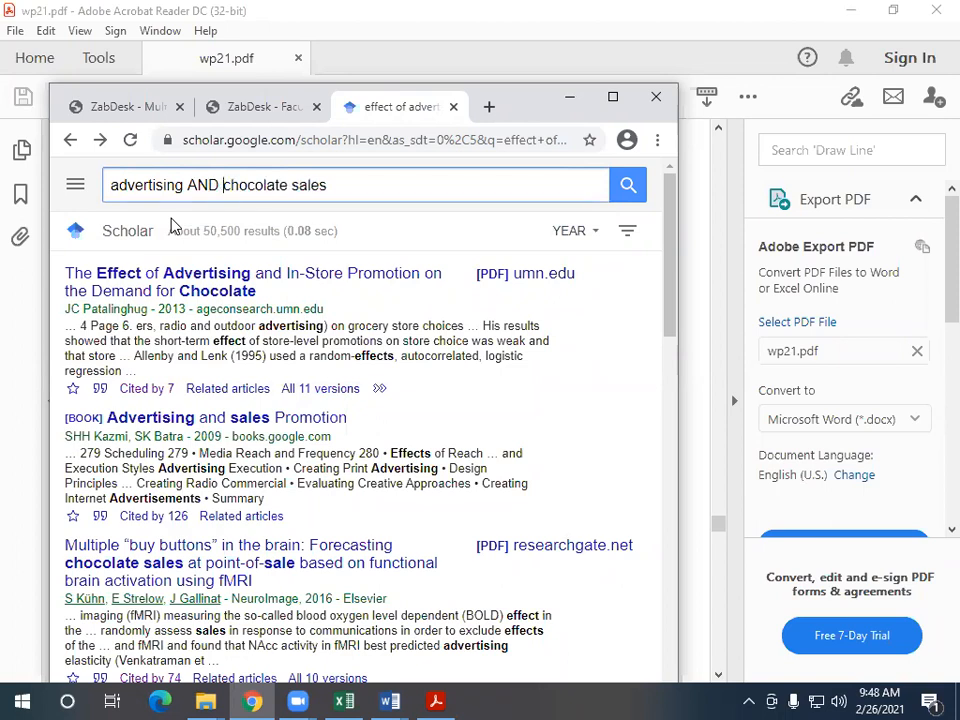
Enclose chocolate sales in one pair of double quotation marks to make it an exact phrase.
text( ")
key(End)
text("""""""""""""""")
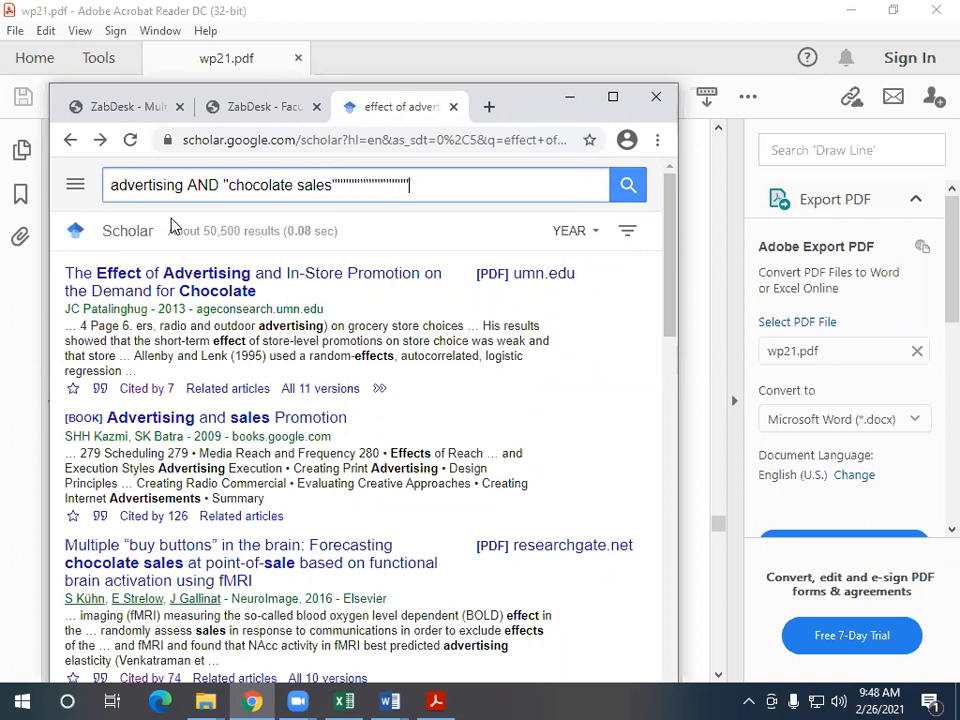
key(BackSpace)
key(BackSpace)
key(BackSpace)
key(BackSpace)
key(BackSpace)
key(BackSpace)
key(BackSpace)
key(BackSpace)
key(BackSpace)
key(BackSpace)
key(BackSpace)
key(BackSpace)
key(BackSpace)
key(BackSpace)
key(BackSpace)
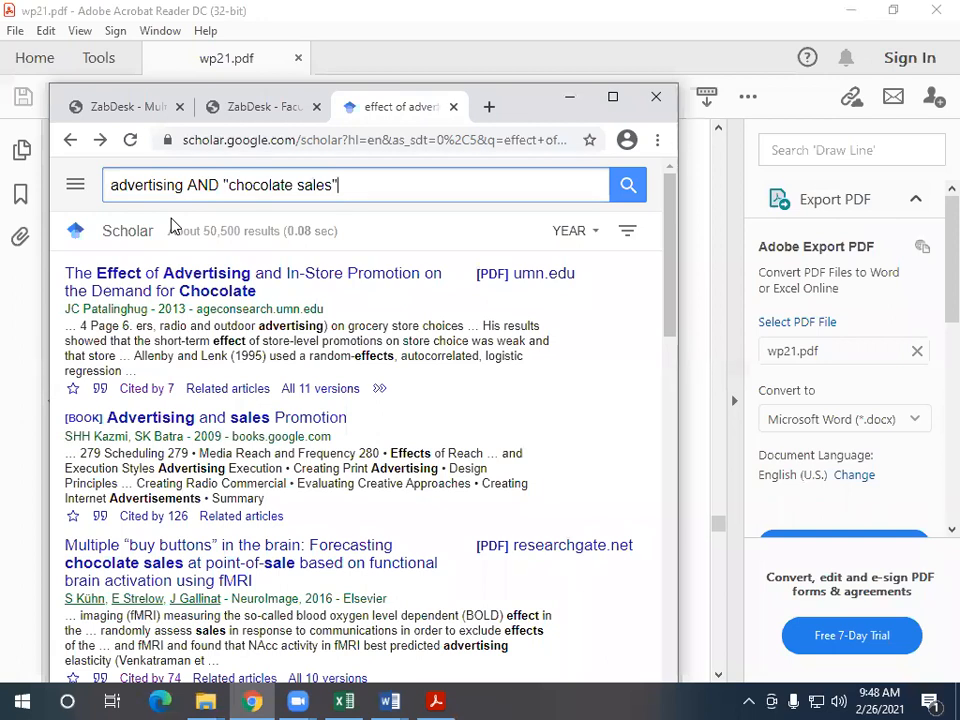
Try OR in place of the AND operator in the query, and restore AND.
key(Left)
key(Left)
key(Left)
key(Left)
key(Left)
key(Left)
key(Left)
key(Left)
key(Left)
key(Left)
key(Left)
key(Left)
key(Left)
key(Left)
key(Left)
key(Left)
key(Left)
key(Left)
key(BackSpace)
key(BackSpace)
key(BackSpace)
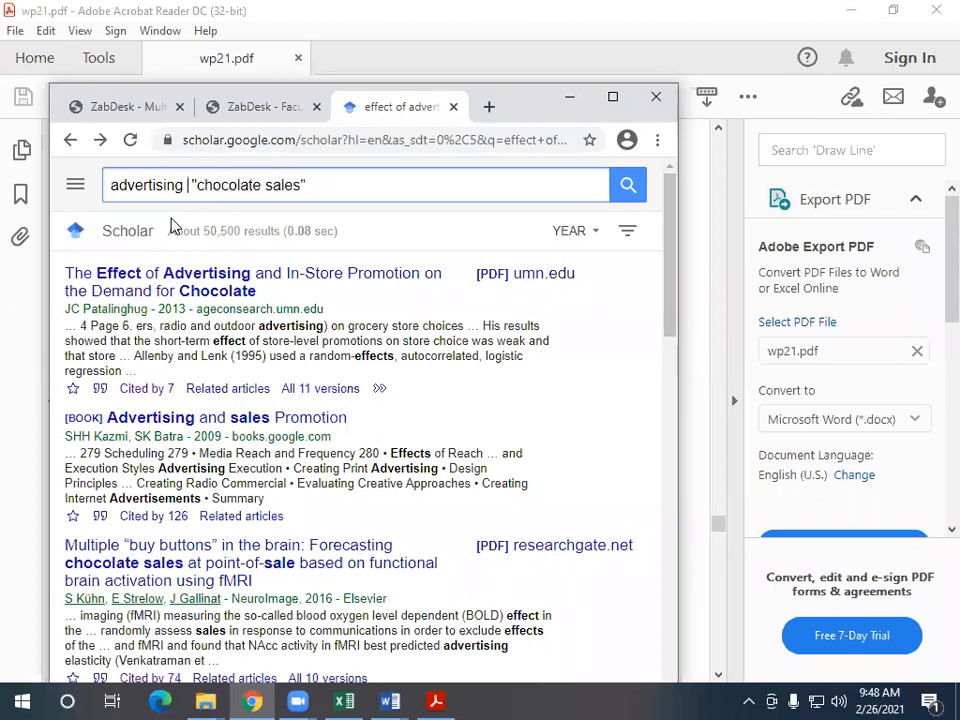
text(OR)
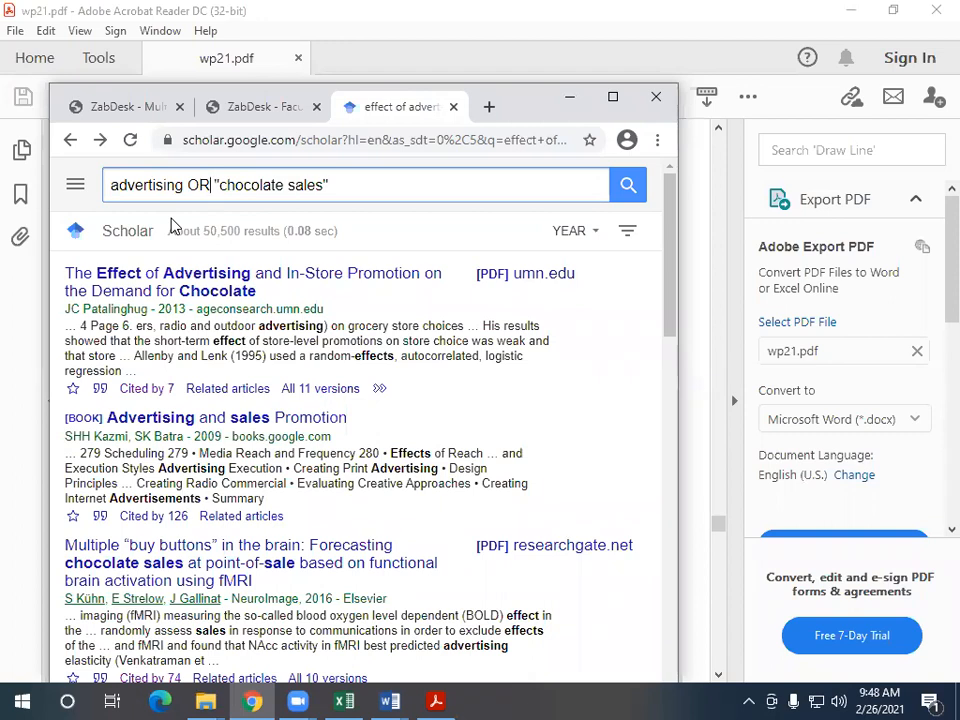
key(BackSpace)
key(BackSpace)
text(AND)
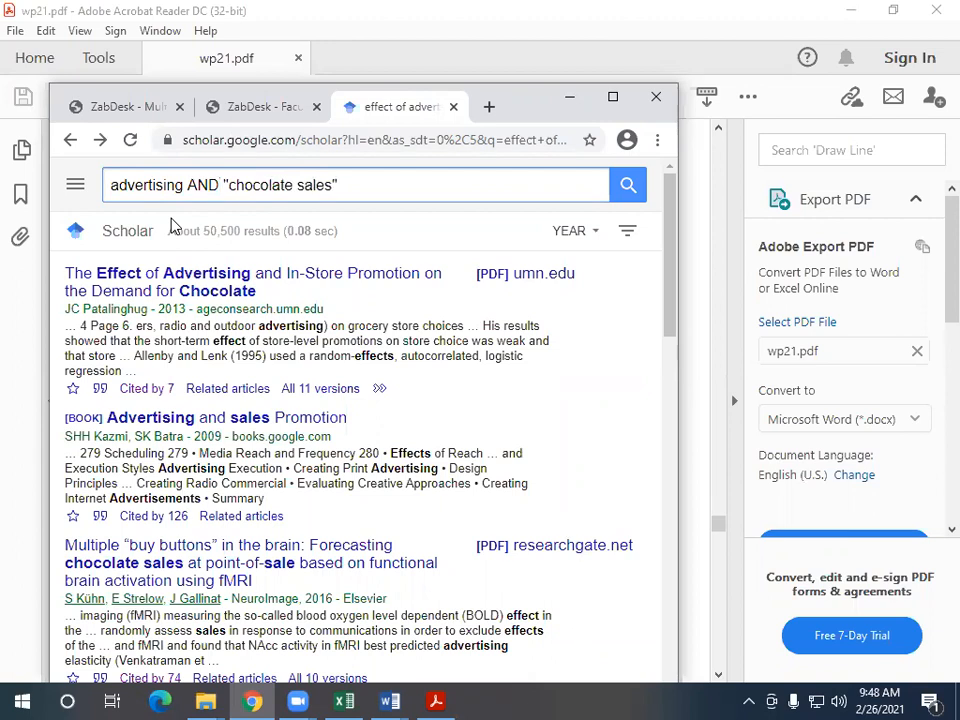
Run the Scholar search for advertising AND "chocolate sales" and skim the first results.
key(Return)
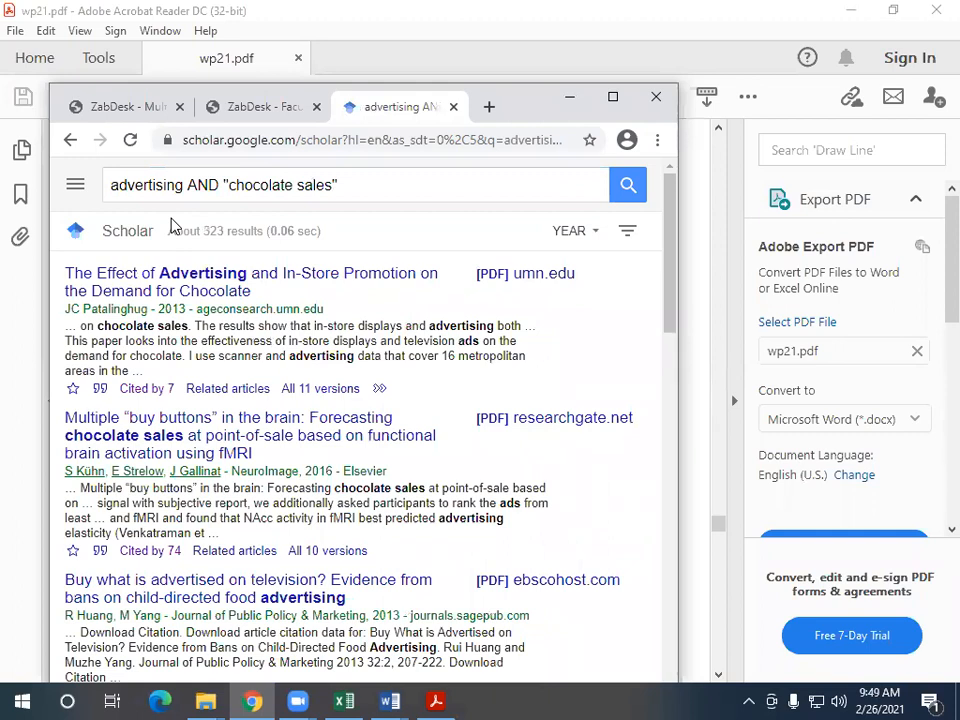
scroll(478, 449, down, 1)
scroll(478, 449, down, 3)
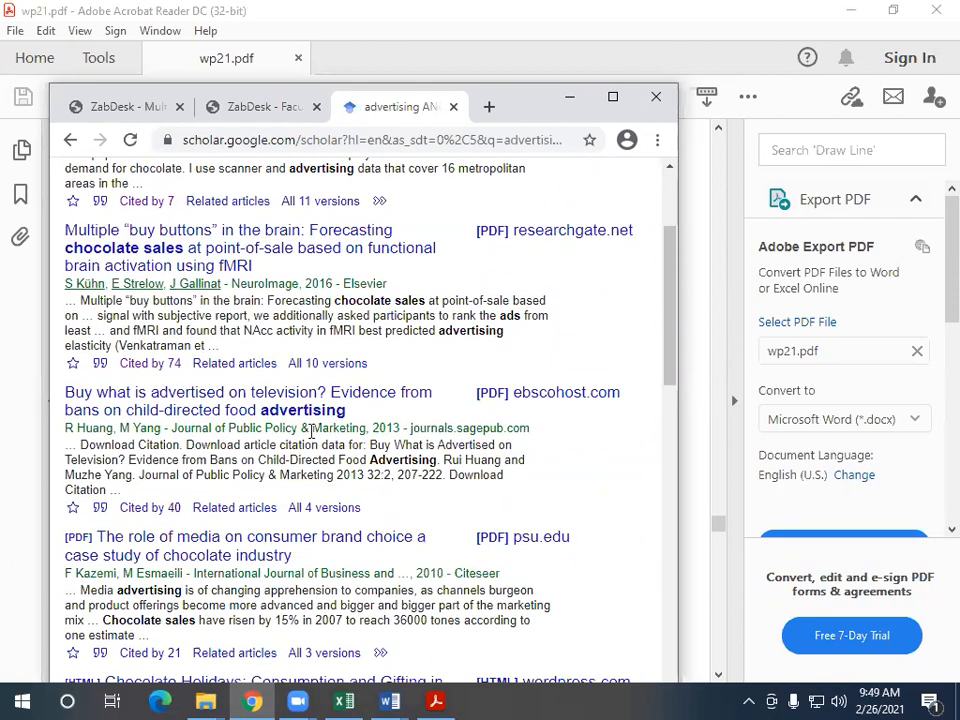
scroll(433, 430, down, 2)
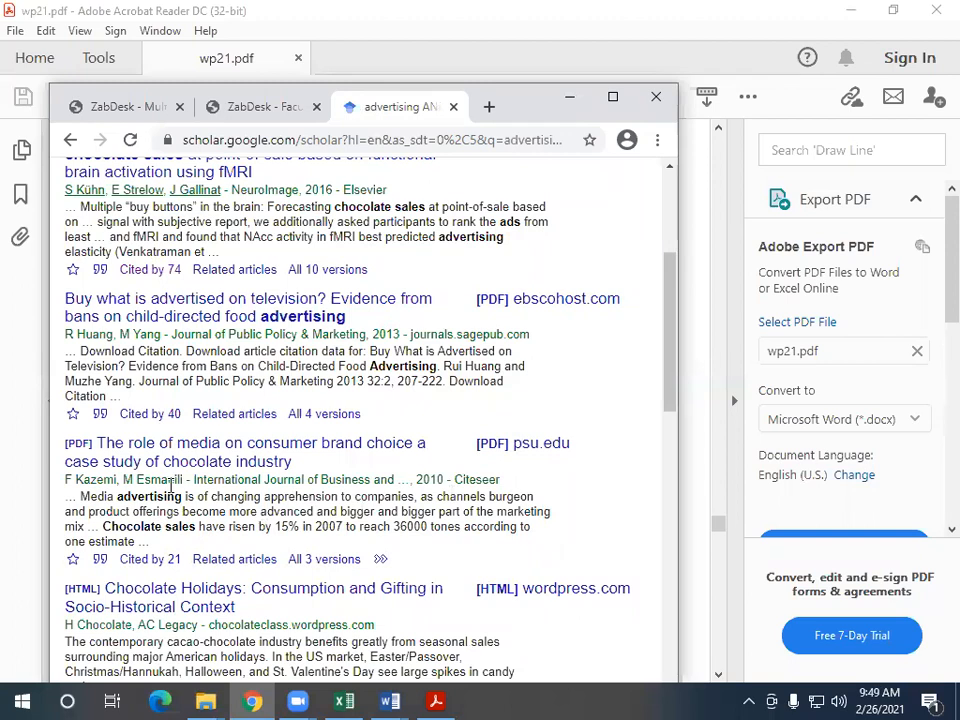
scroll(173, 350, up, 5)
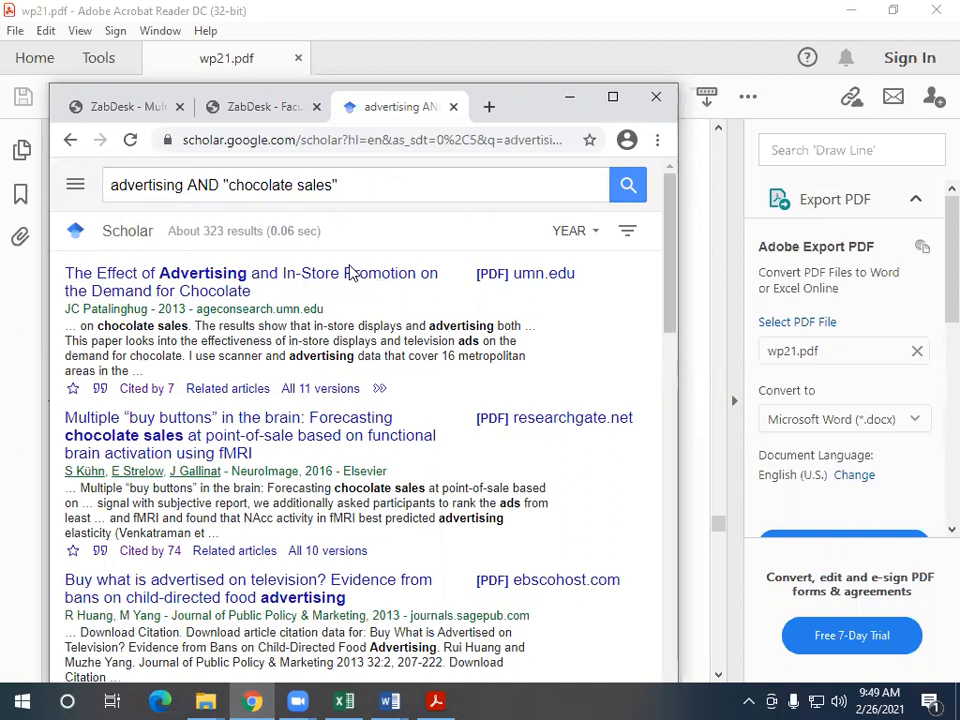
View the patent and citation inclusion options and the year and sorting options for the results.
click(627, 233)
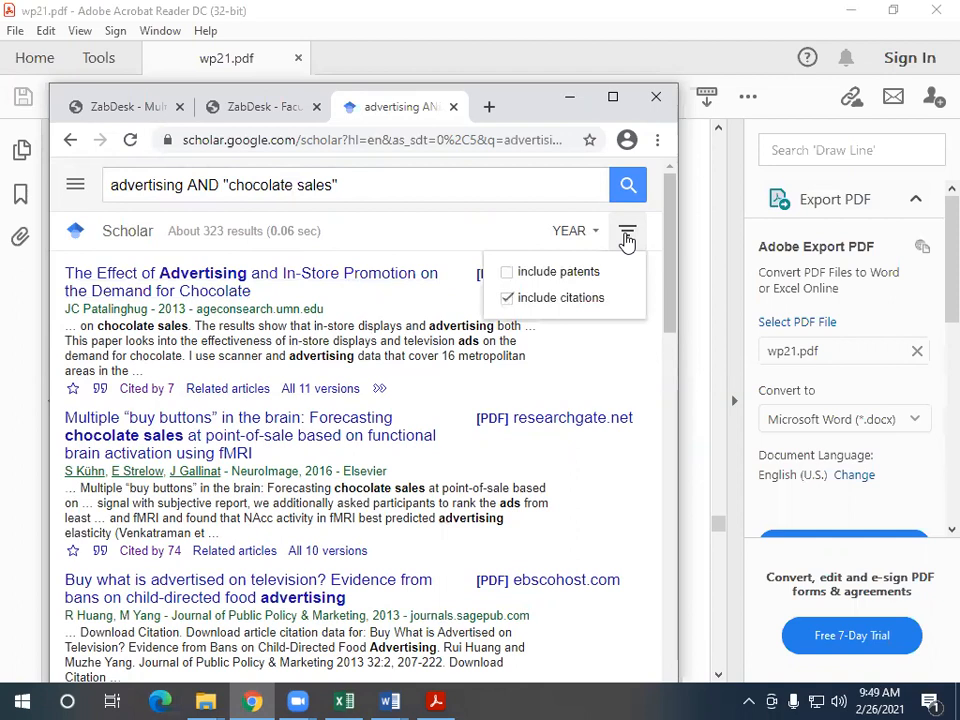
click(597, 236)
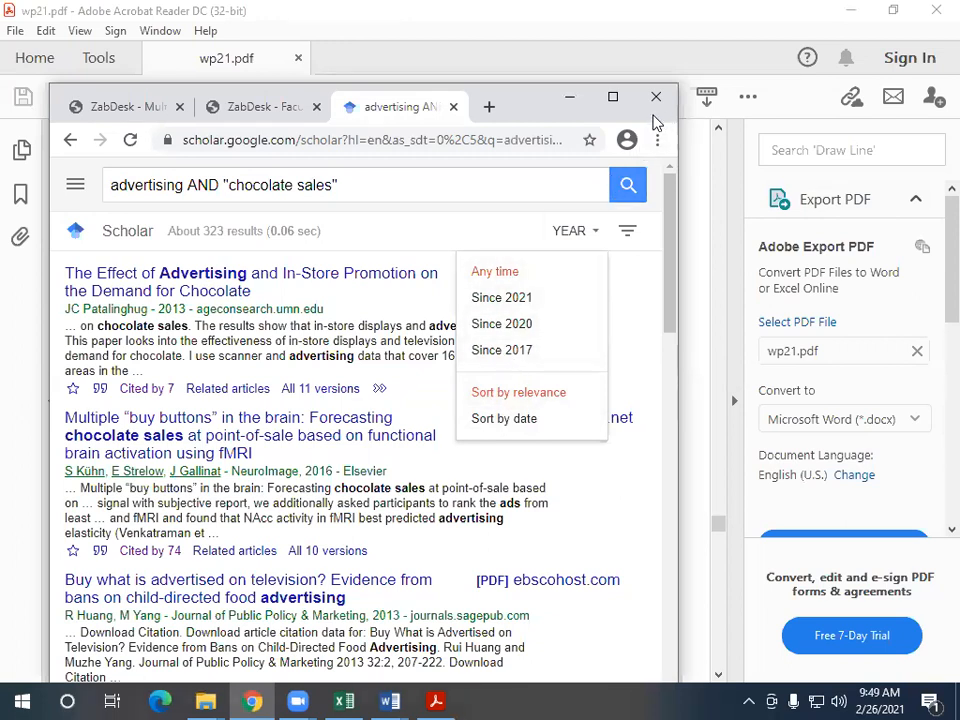
click(710, 156)
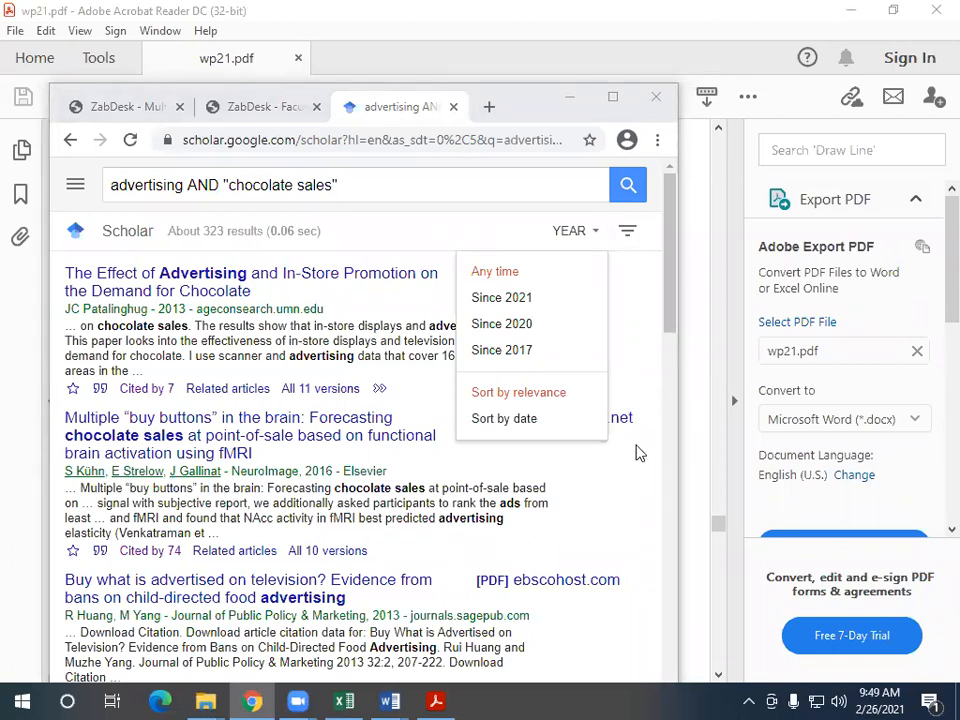
Maximize the browser window and limit the results to a custom range from 2010 to 2021.
click(618, 104)
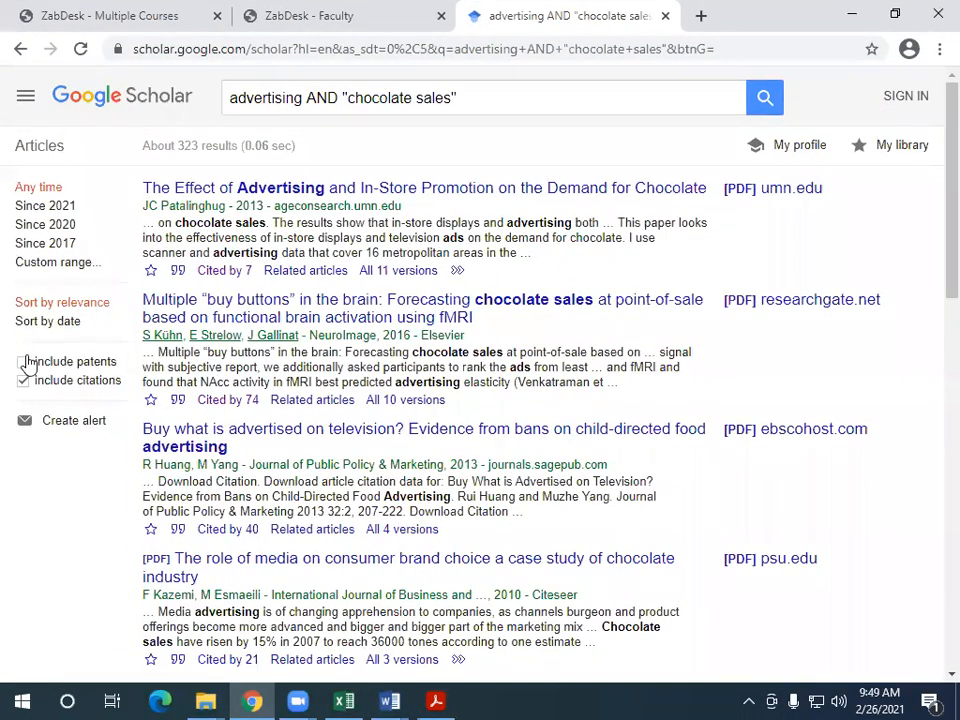
click(52, 263)
click(43, 288)
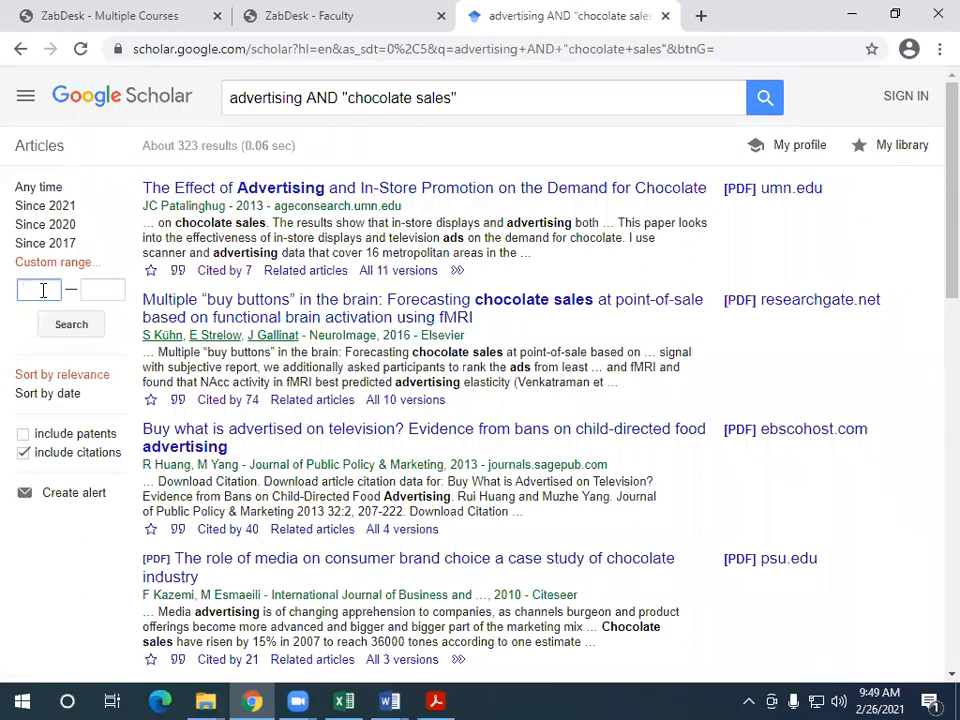
text(2010)
key(Tab)
text(2021)
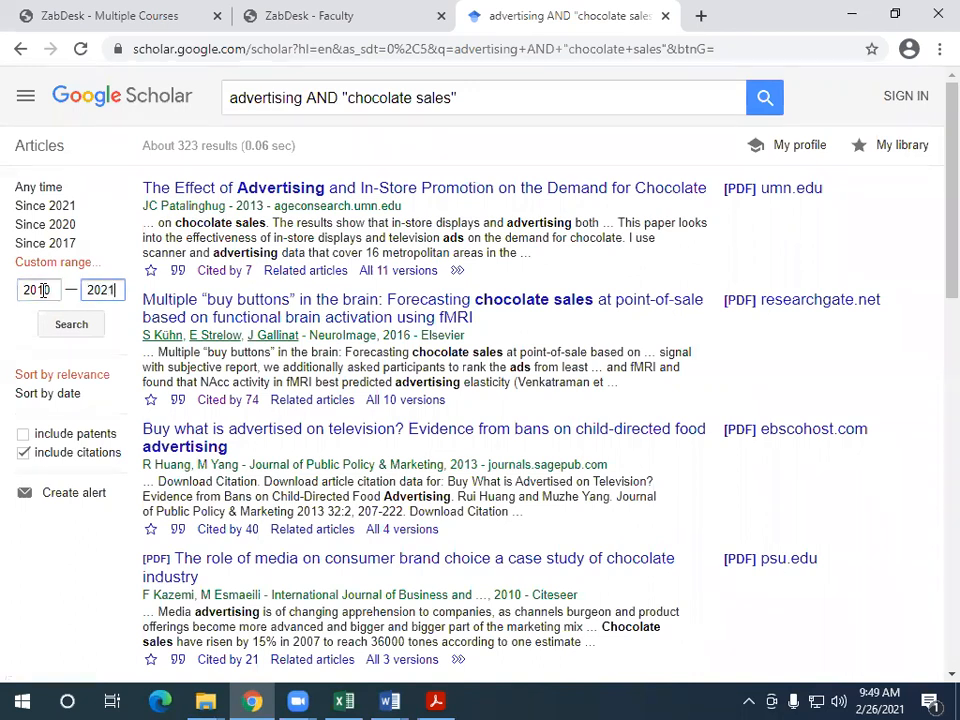
click(64, 334)
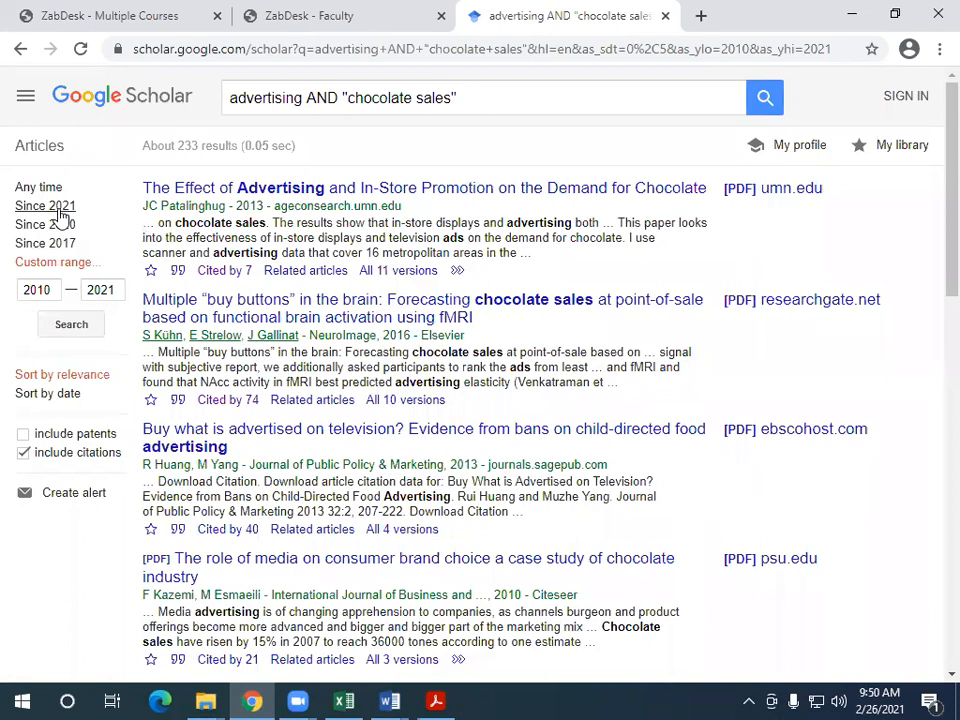
Limit the results to those since 2017 and open the alert creation form for the query, ready for the email.
click(60, 246)
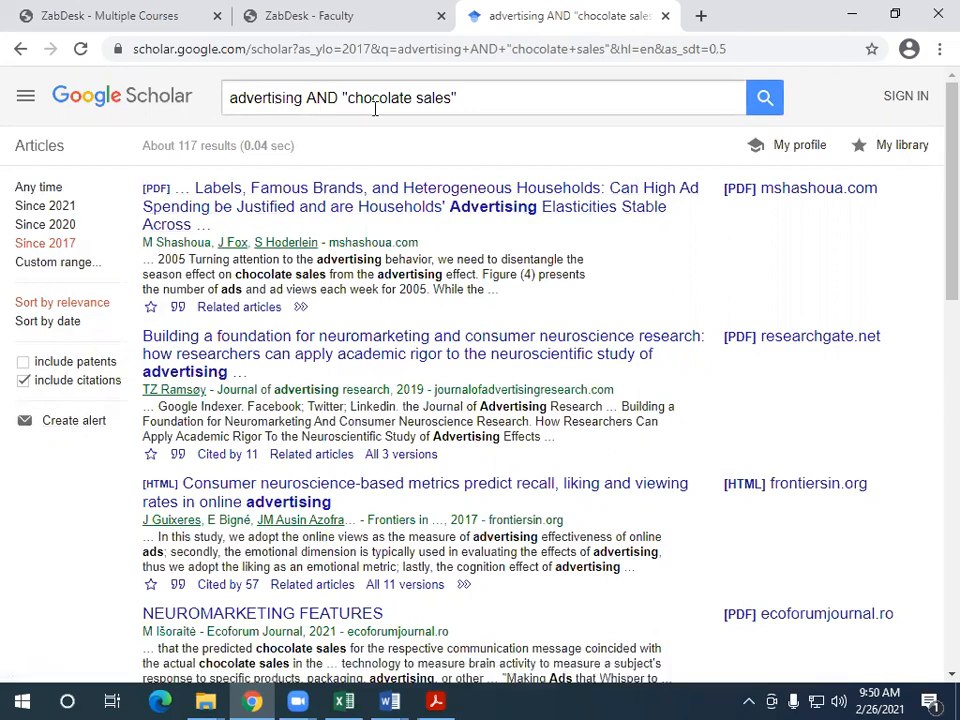
click(85, 424)
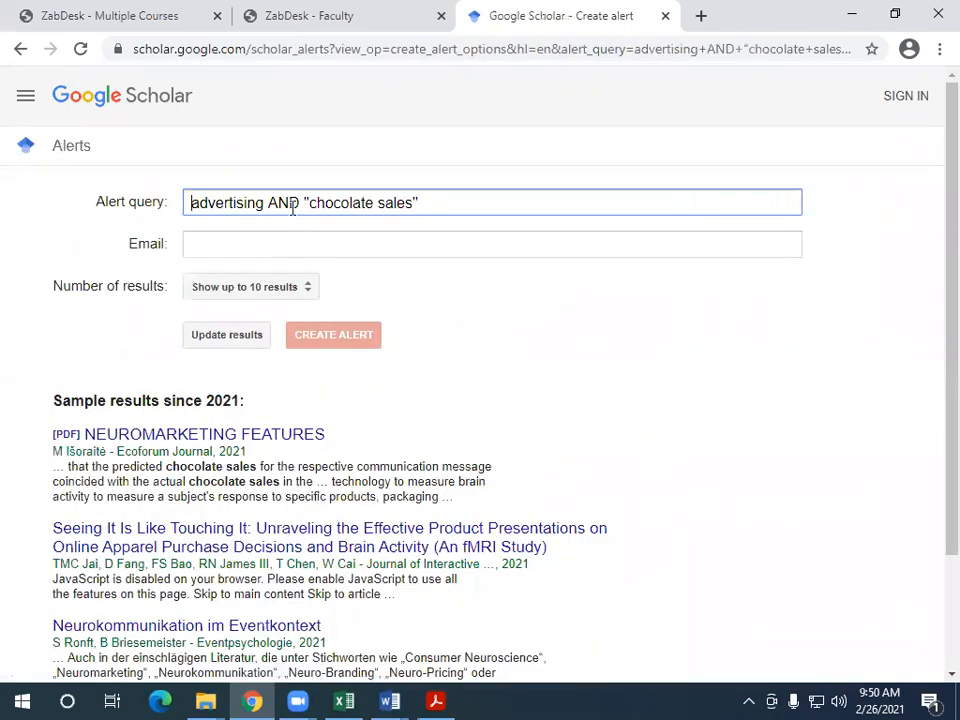
click(281, 242)
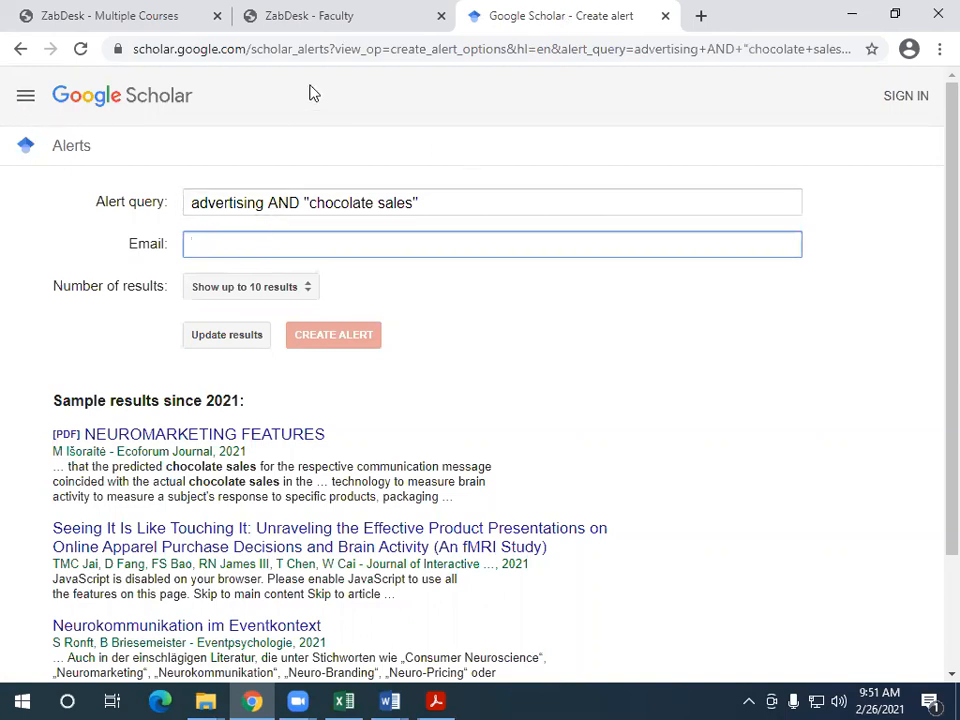
Leave the alert form with the window restored to its smaller size and rerun the recent advertising AND "chocolate sales" search.
click(893, 14)
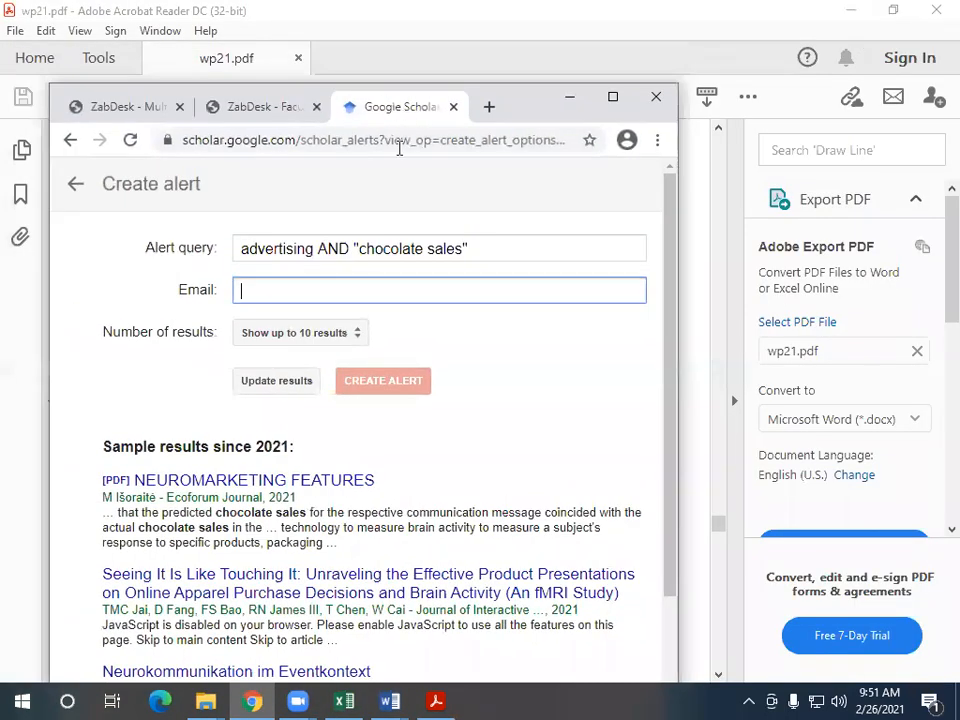
click(74, 186)
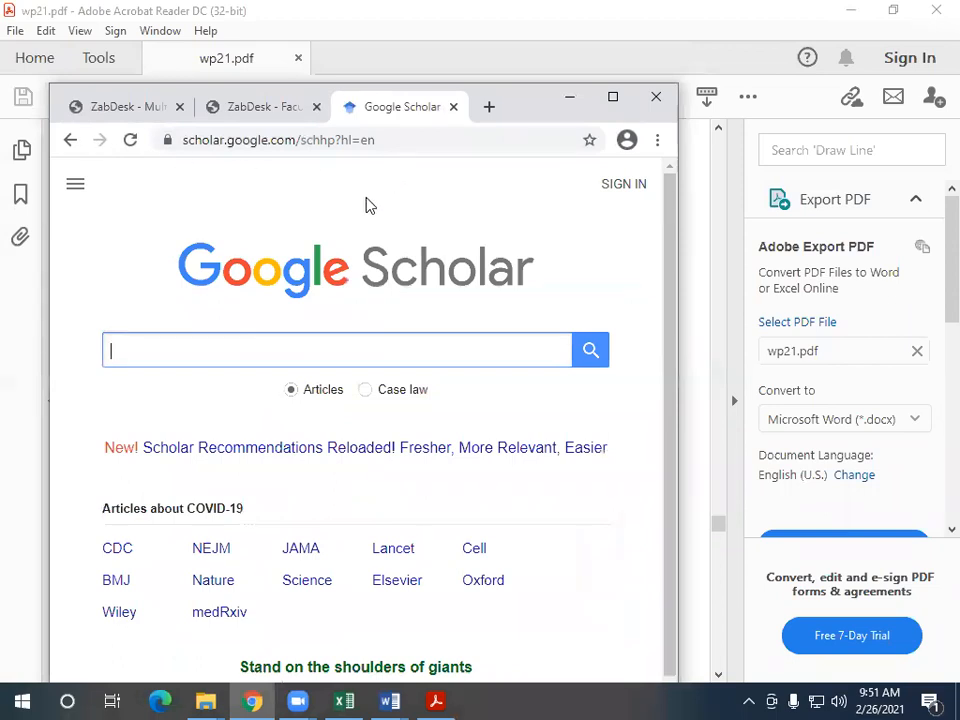
scroll(188, 400, down, 1)
scroll(192, 410, up, 1)
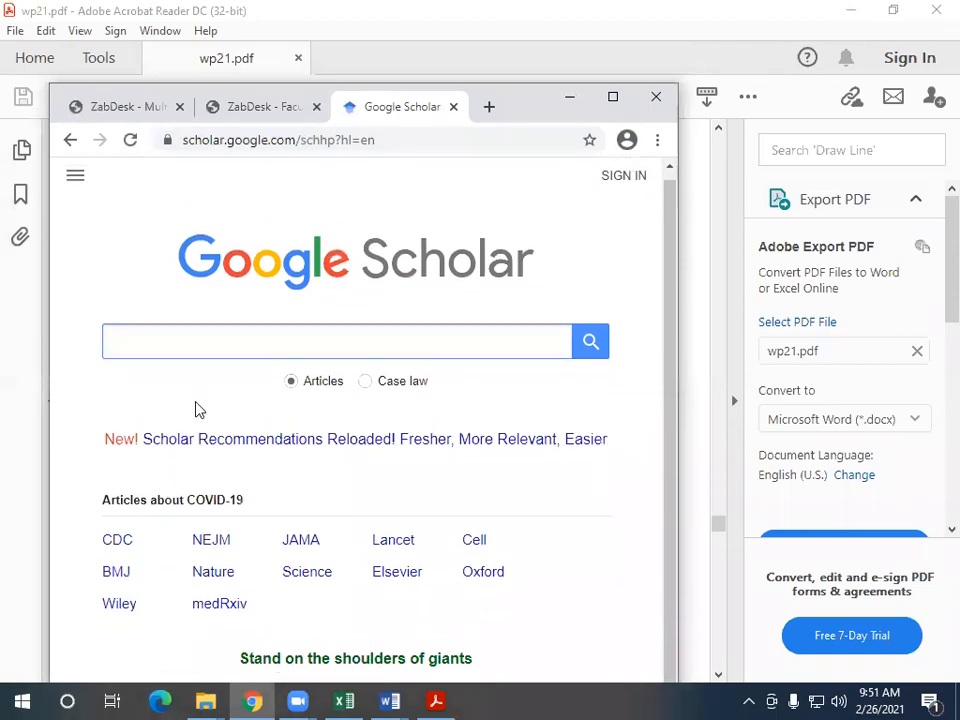
click(199, 348)
click(193, 380)
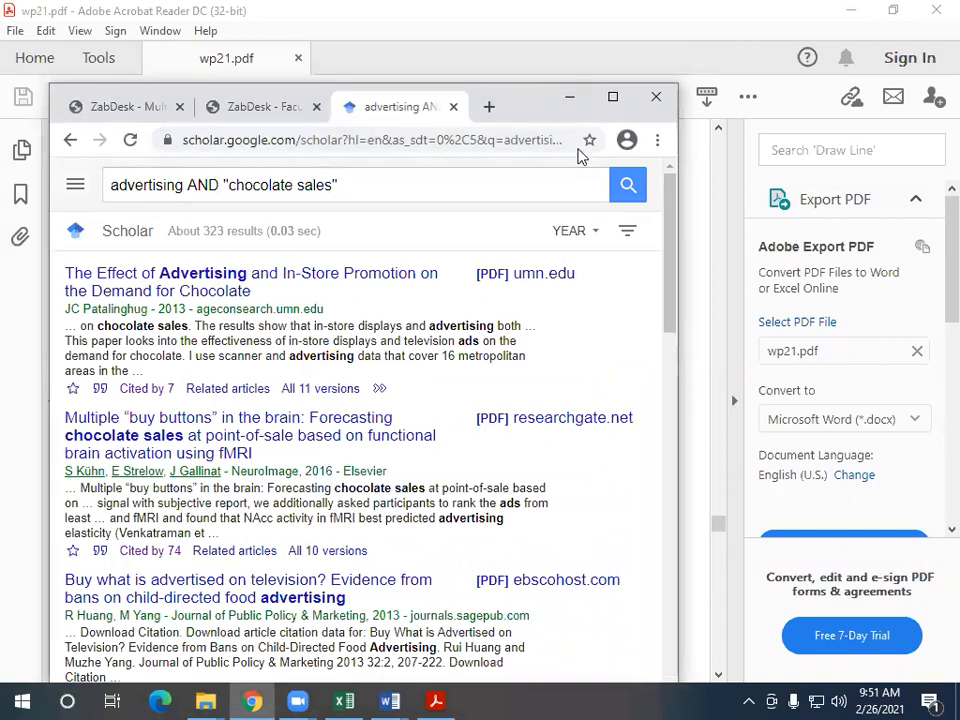
Maximize the browser window and rerun the search with the custom year range left blank.
click(613, 96)
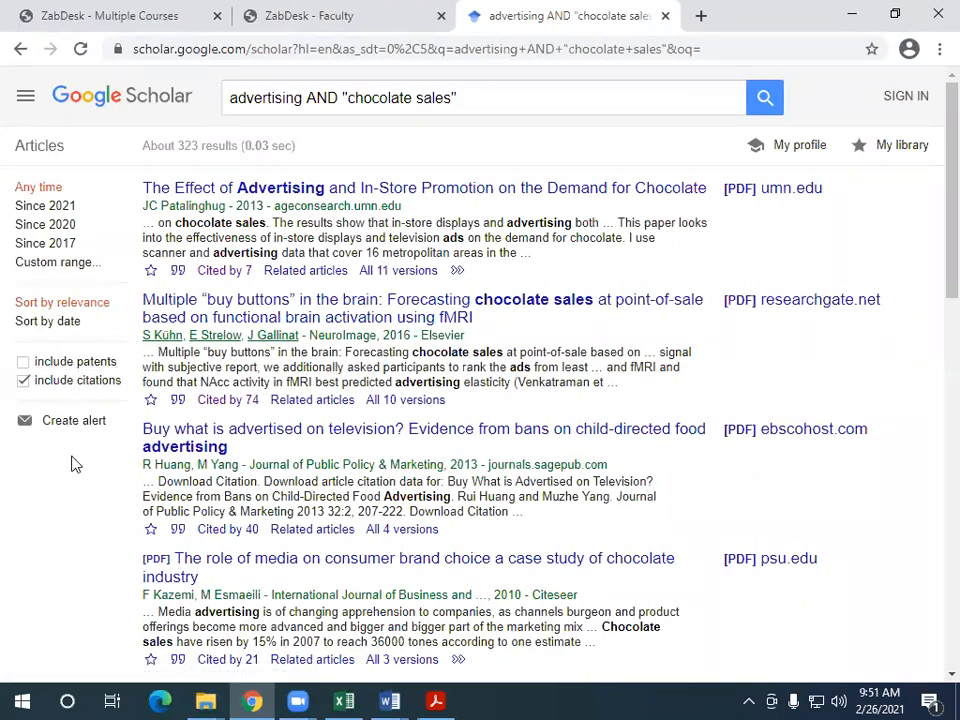
click(62, 262)
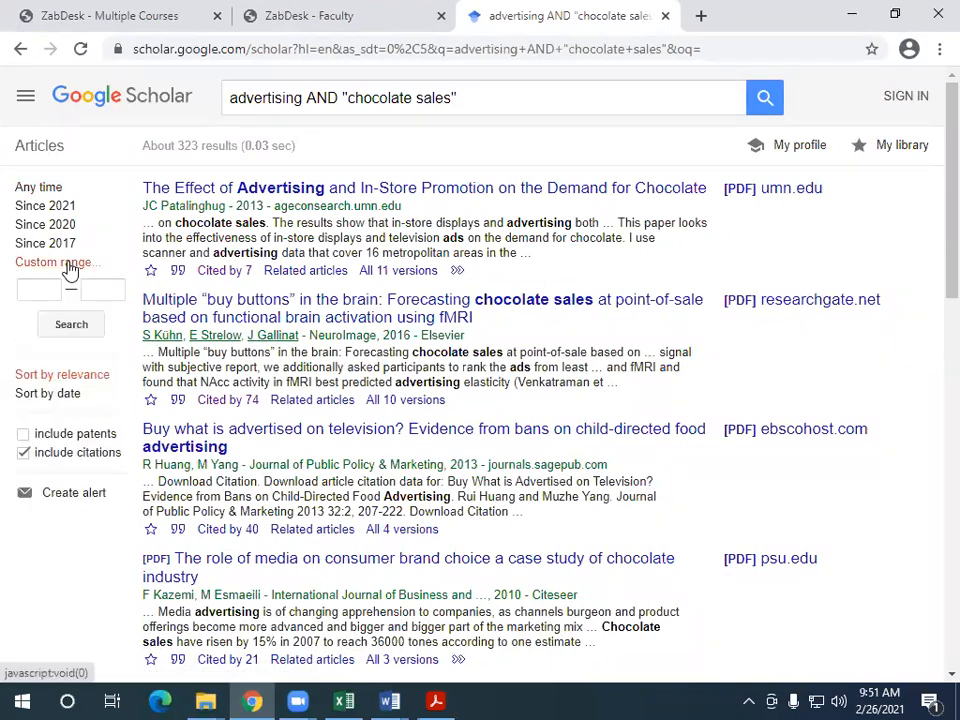
click(71, 328)
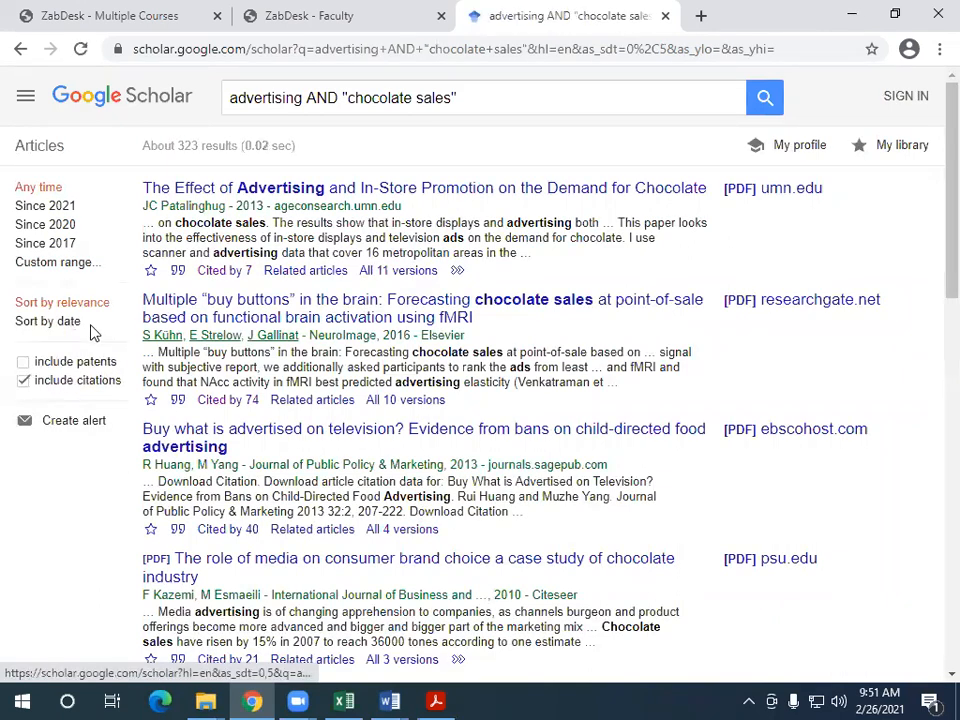
Open the Advanced search form, examine its phrase, author, publication and date fields, and close it.
click(26, 96)
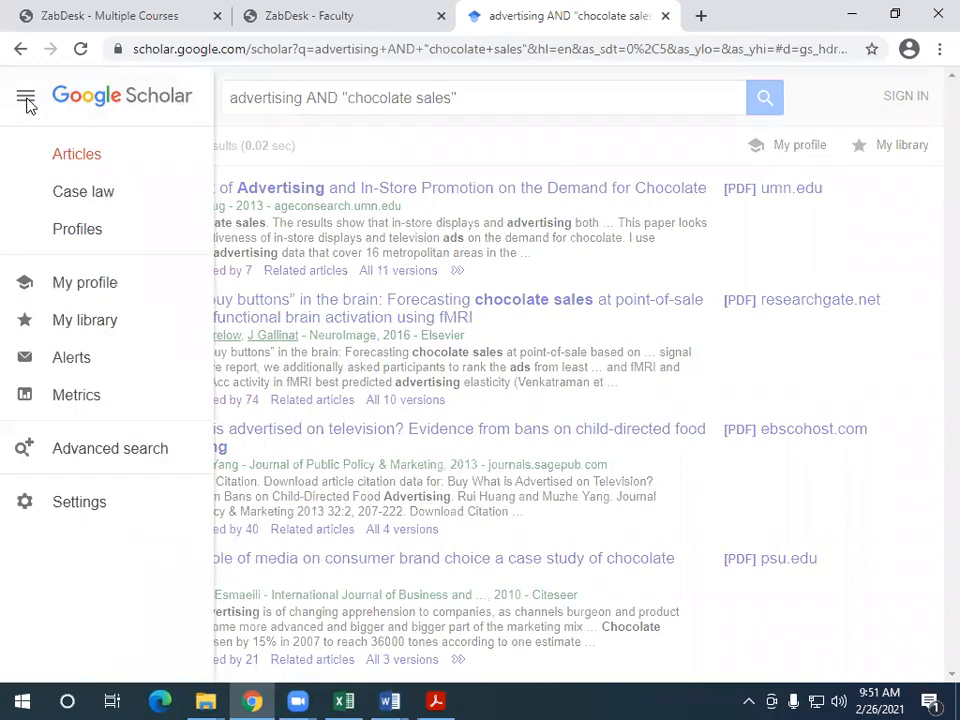
click(129, 459)
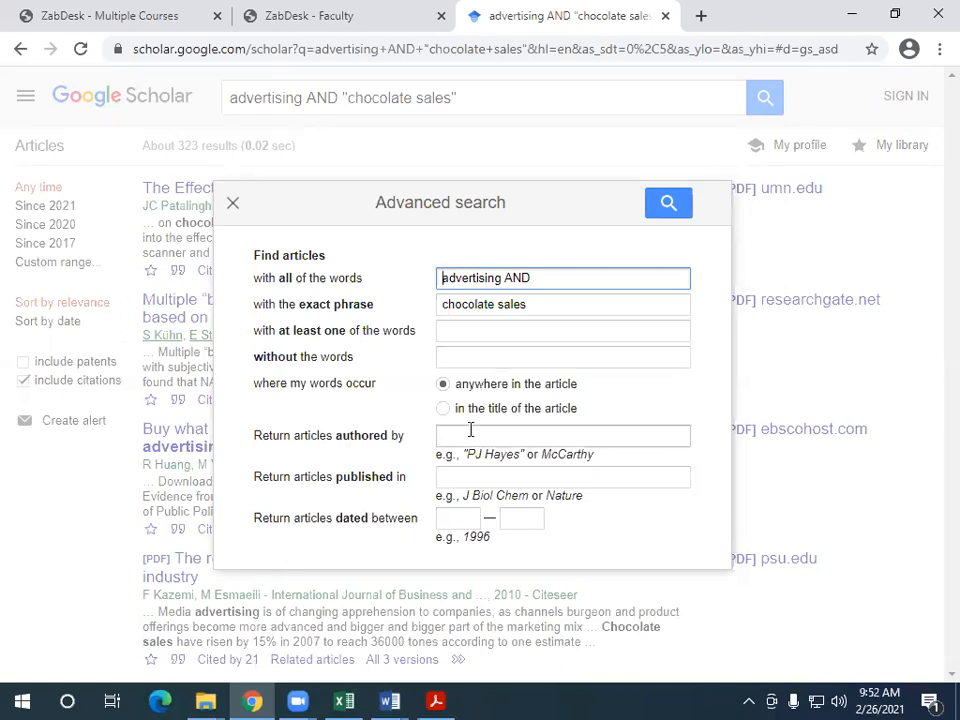
click(233, 206)
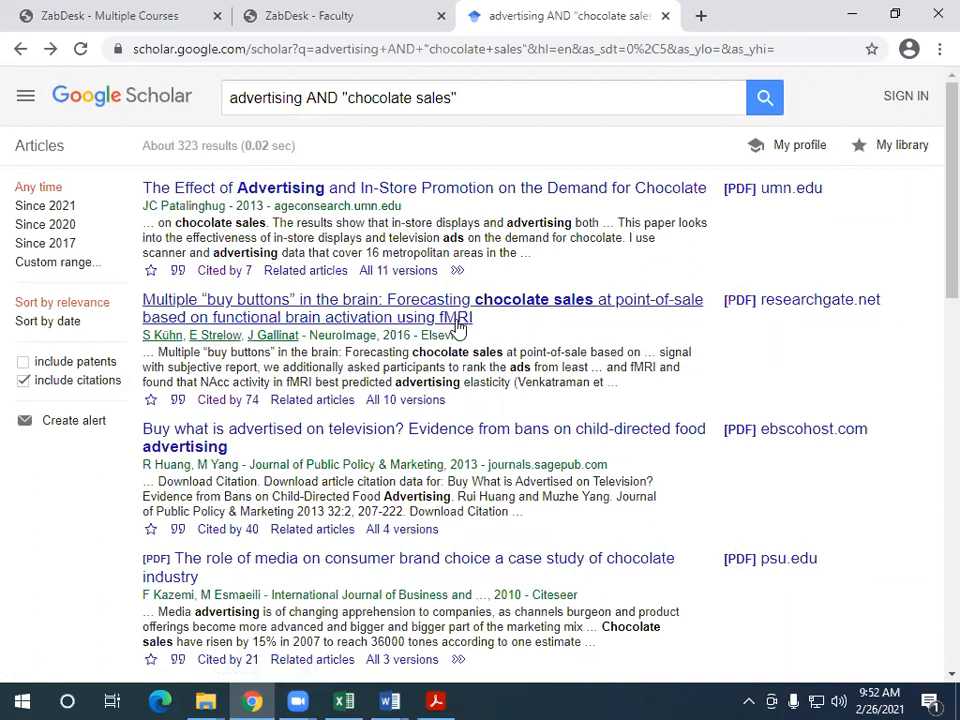
Switch to the Document1 outline in Word, review its literature search topics, and return to the browser.
mouse_move(391, 699)
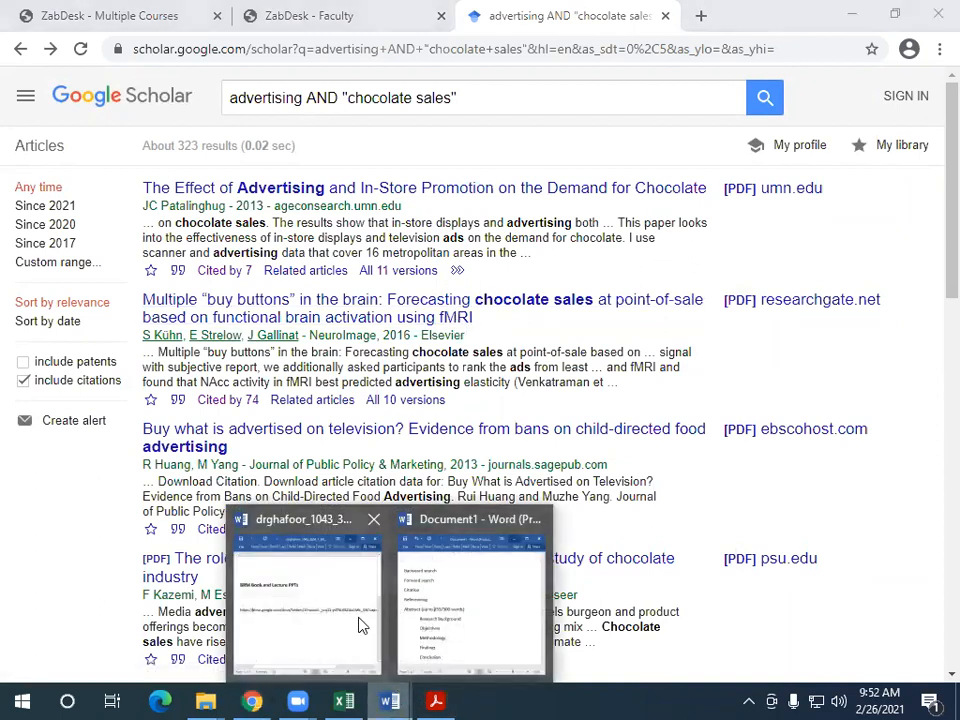
click(465, 600)
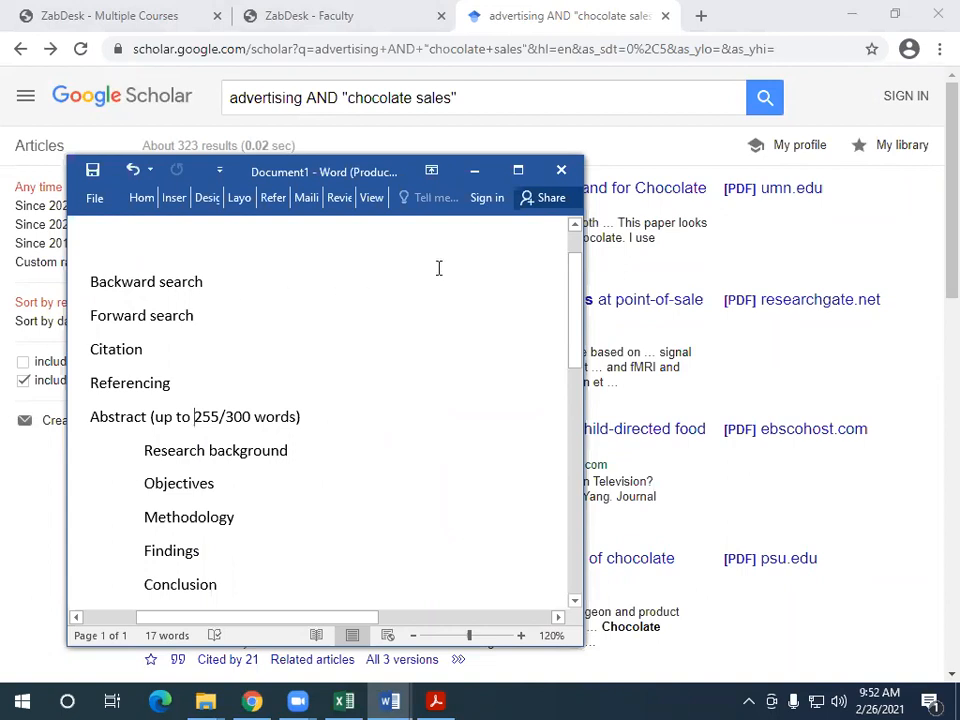
click(477, 173)
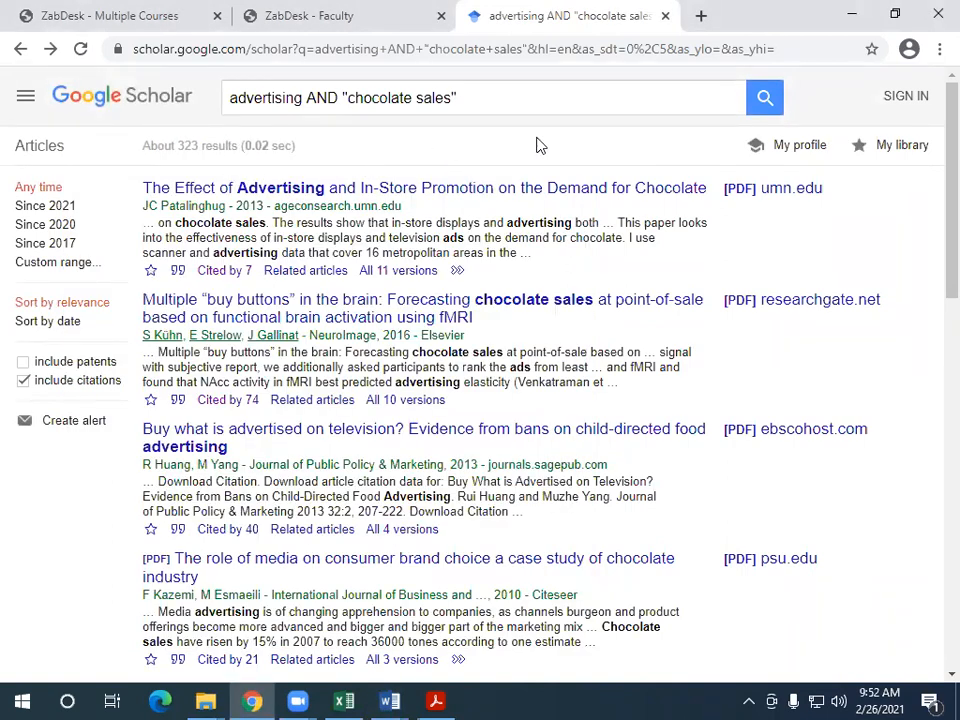
Replace AND with NOT in the query and search for advertising NOT "chocolate sales".
click(312, 100)
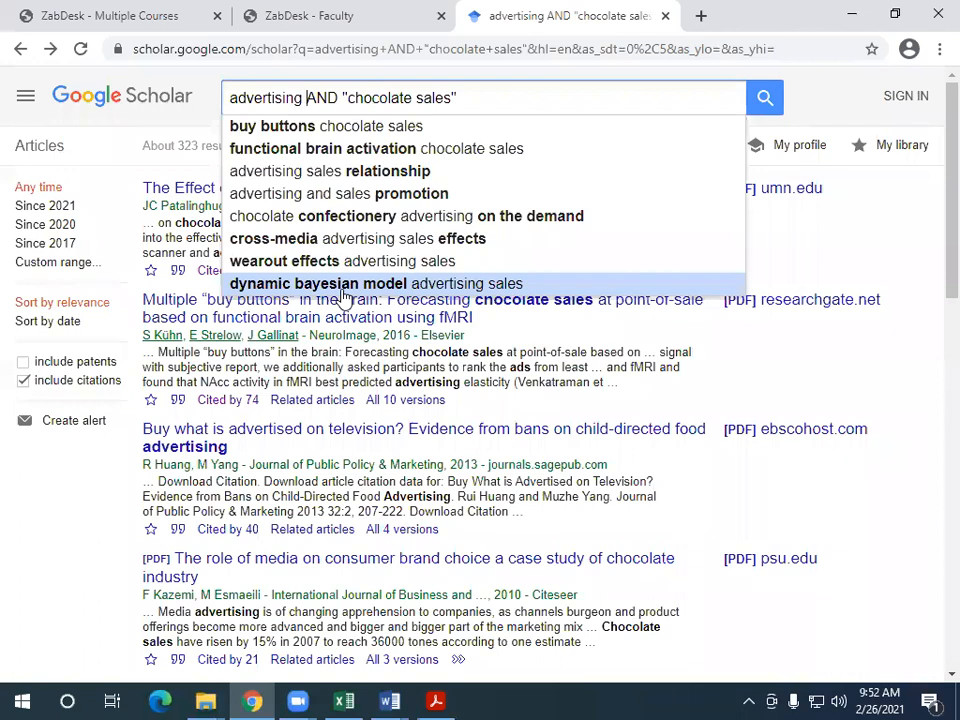
text(NOT)
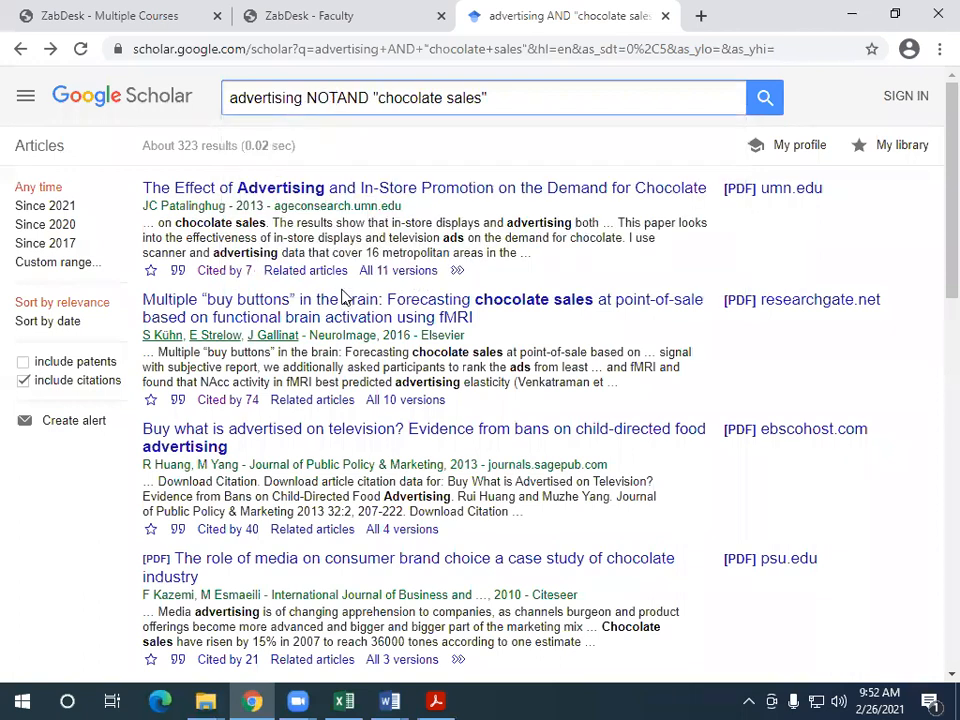
key(Delete)
key(Delete)
key(Delete)
key(Delete)
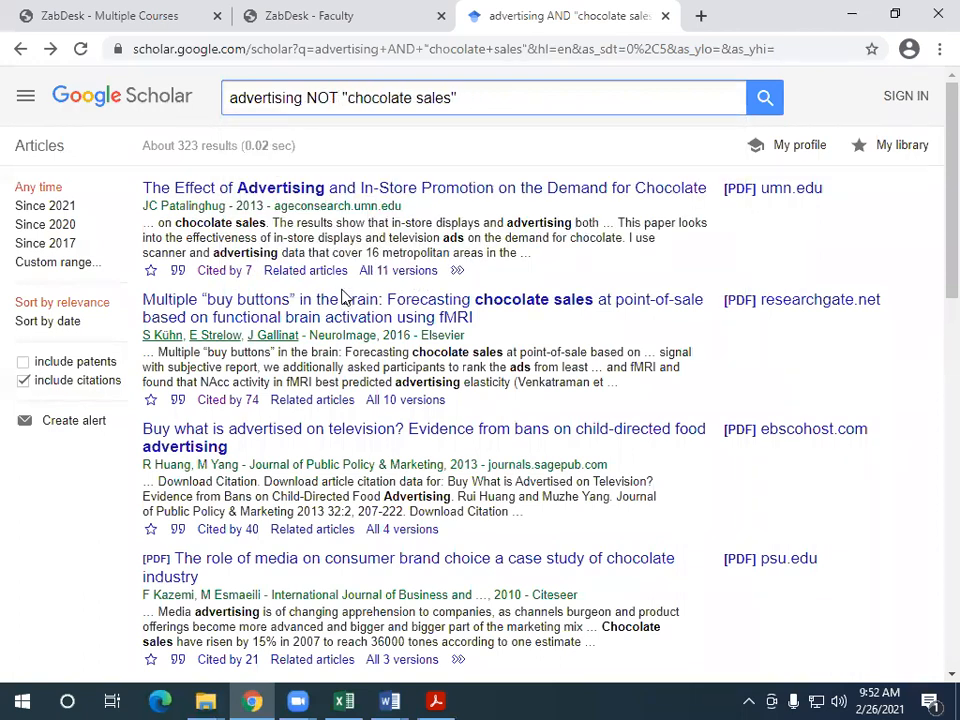
key(Return)
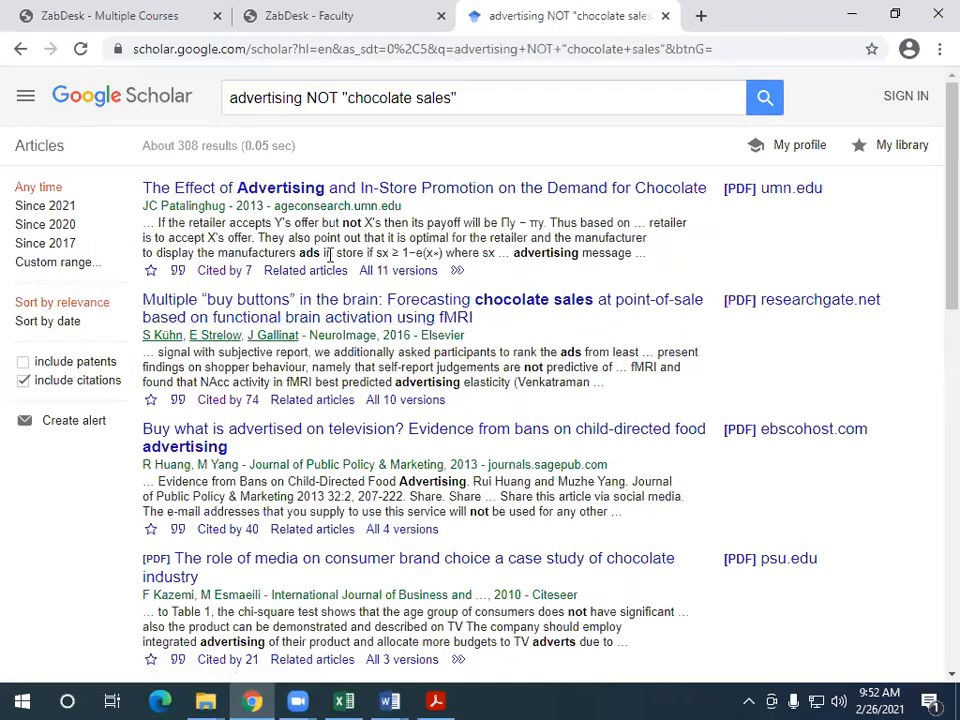
Highlight the term advertising and the NOT operator in the query to point out the exclusion syntax.
drag(306, 97, 258, 98)
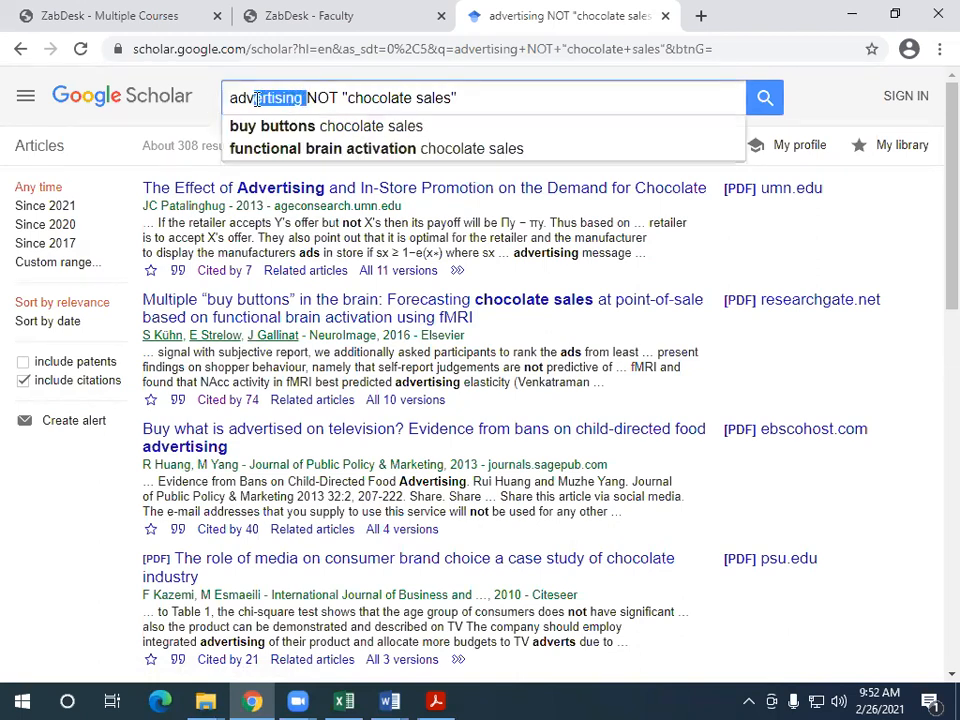
click(306, 97)
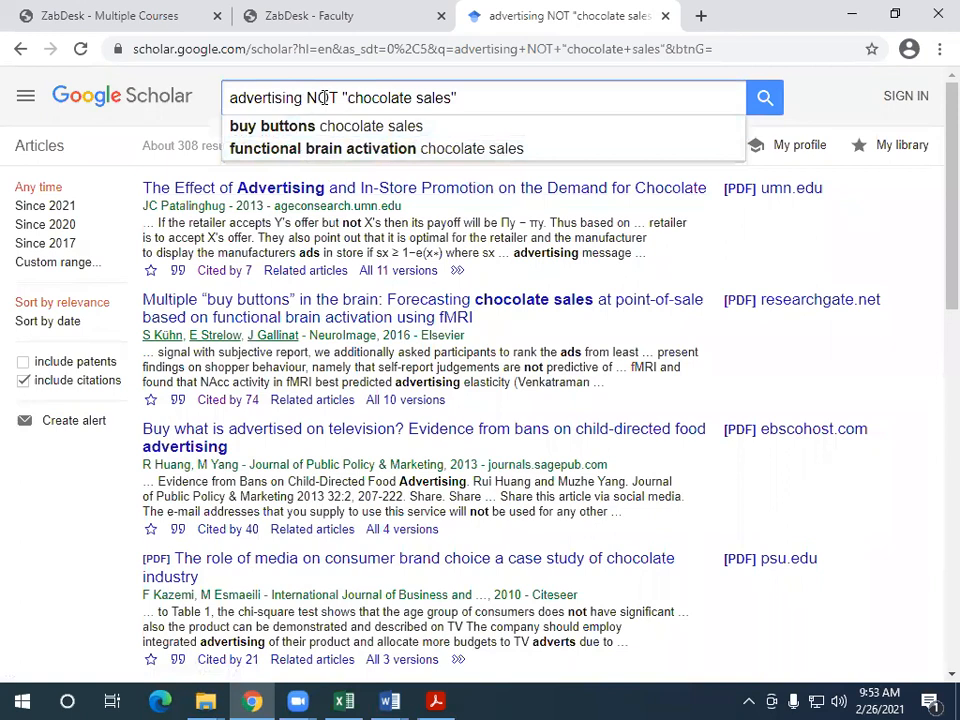
drag(307, 97, 338, 97)
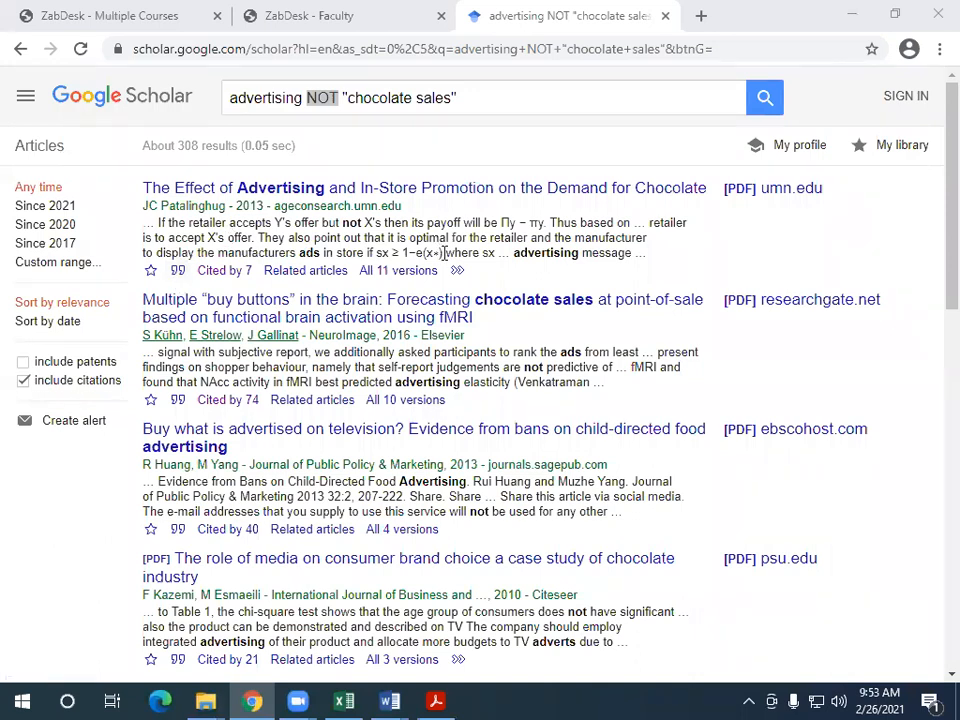
Switch to wp21.pdf in Adobe Acrobat Reader and go to the Introduction on page 3.
click(435, 700)
scroll(424, 447, up, 10)
scroll(424, 447, up, 8)
drag(720, 506, 720, 165)
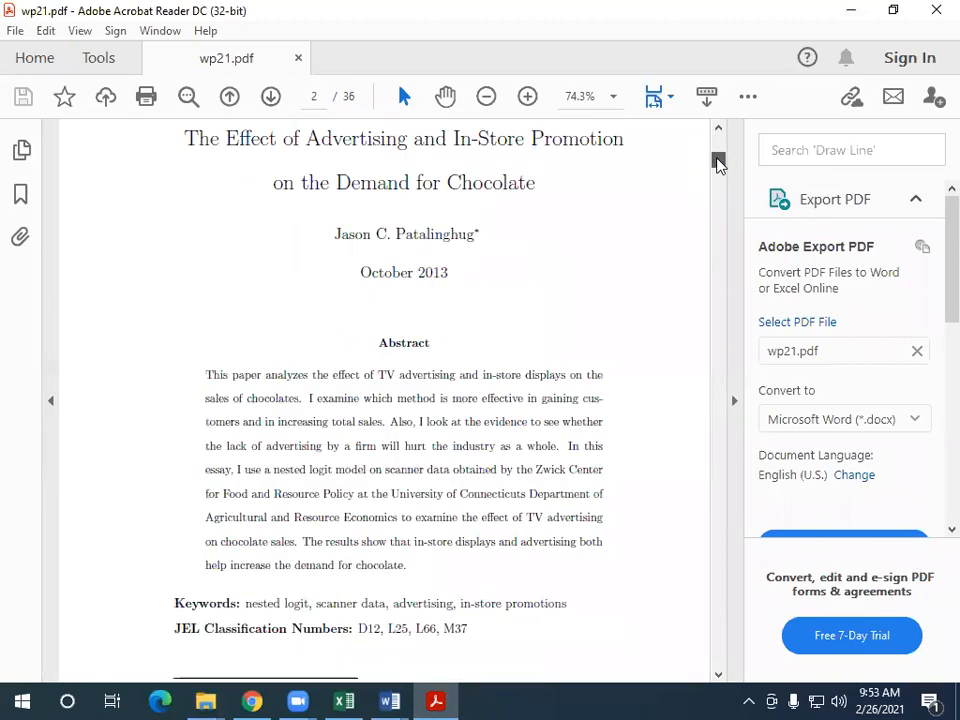
scroll(574, 408, down, 5)
scroll(575, 408, down, 5)
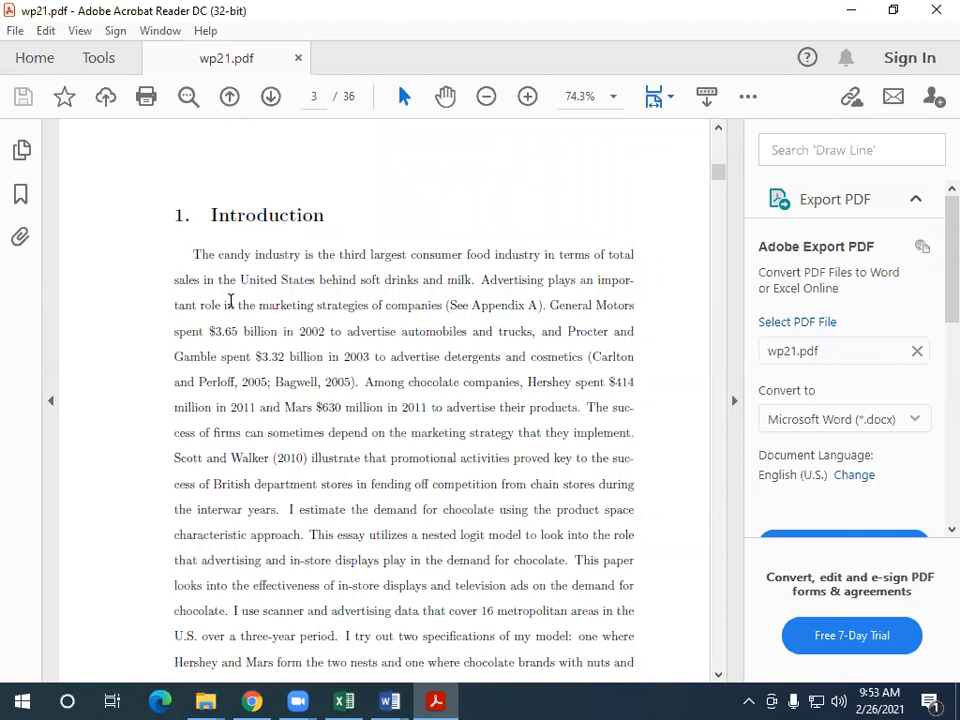
Enlarge the Introduction to 125% and examine the in-text citations in its first paragraph.
click(528, 97)
click(528, 97)
drag(455, 677, 553, 686)
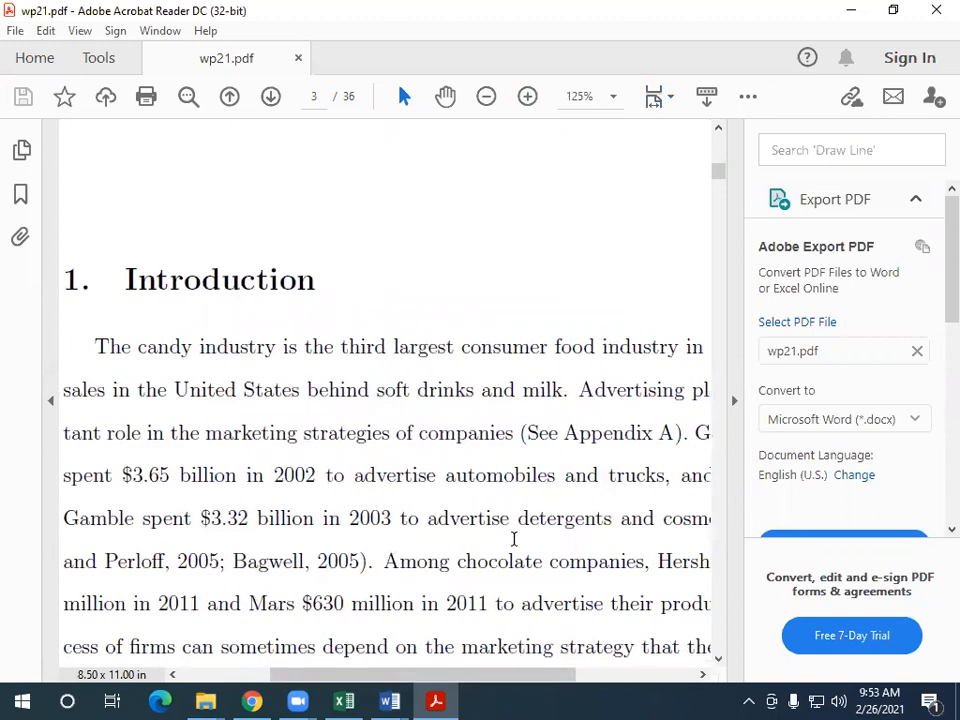
scroll(317, 589, down, 1)
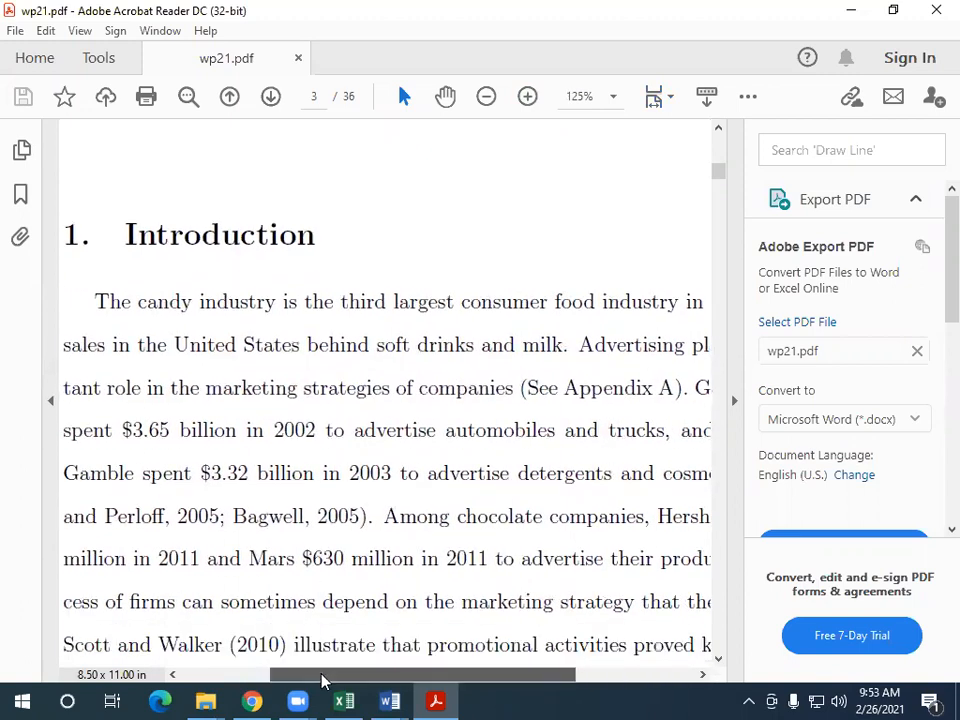
drag(326, 681, 310, 683)
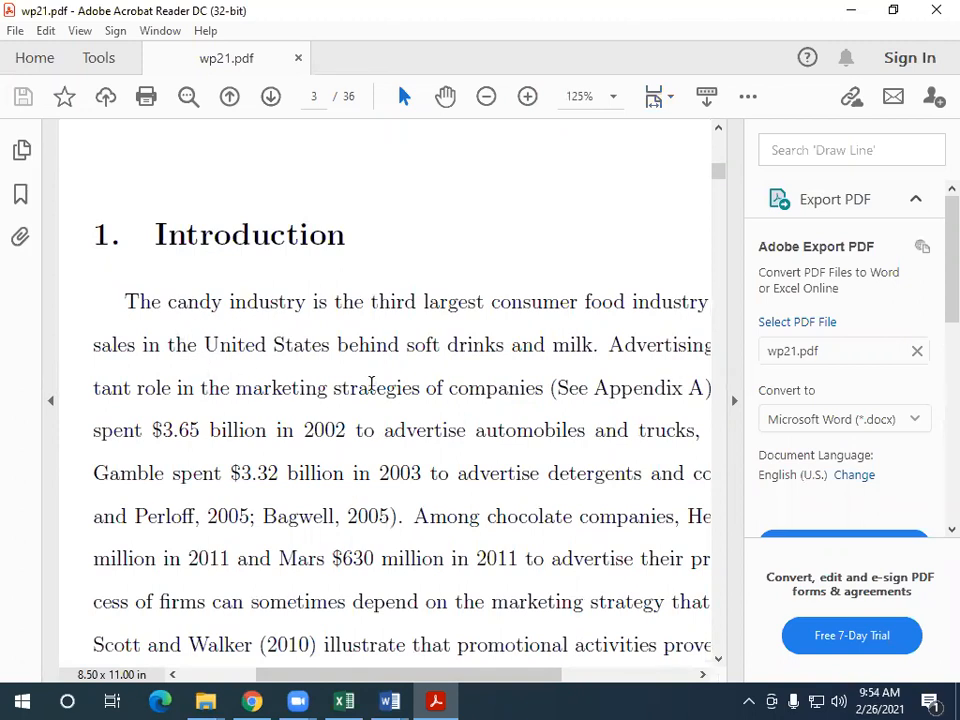
drag(491, 675, 440, 700)
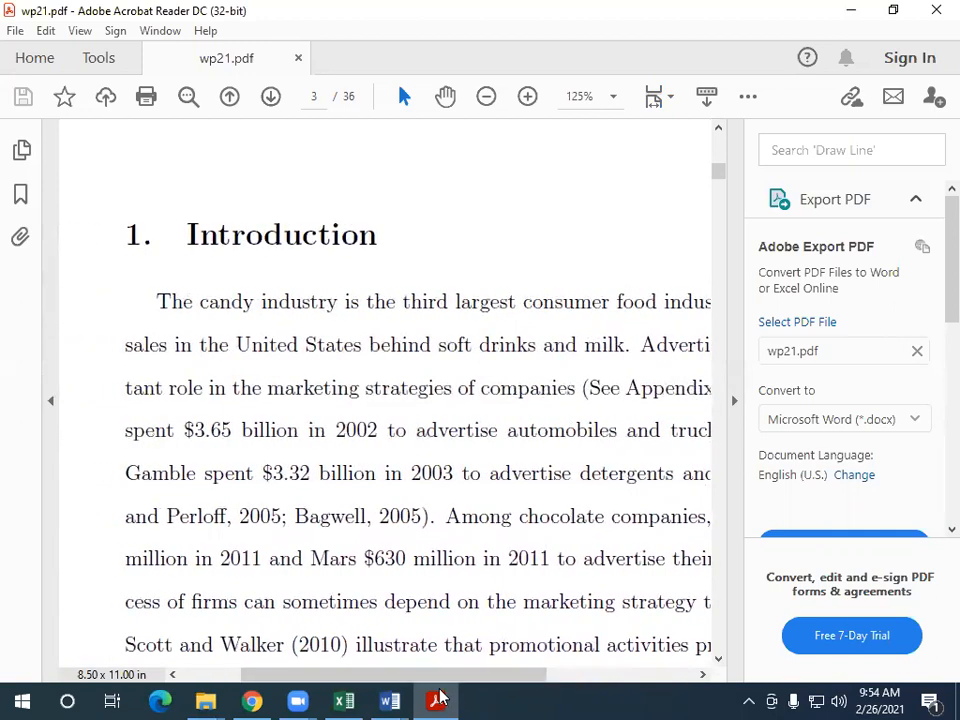
scroll(467, 609, down, 1)
mouse_move(478, 684)
mouse_down()
mouse_move(596, 673)
mouse_move(490, 688)
mouse_up()
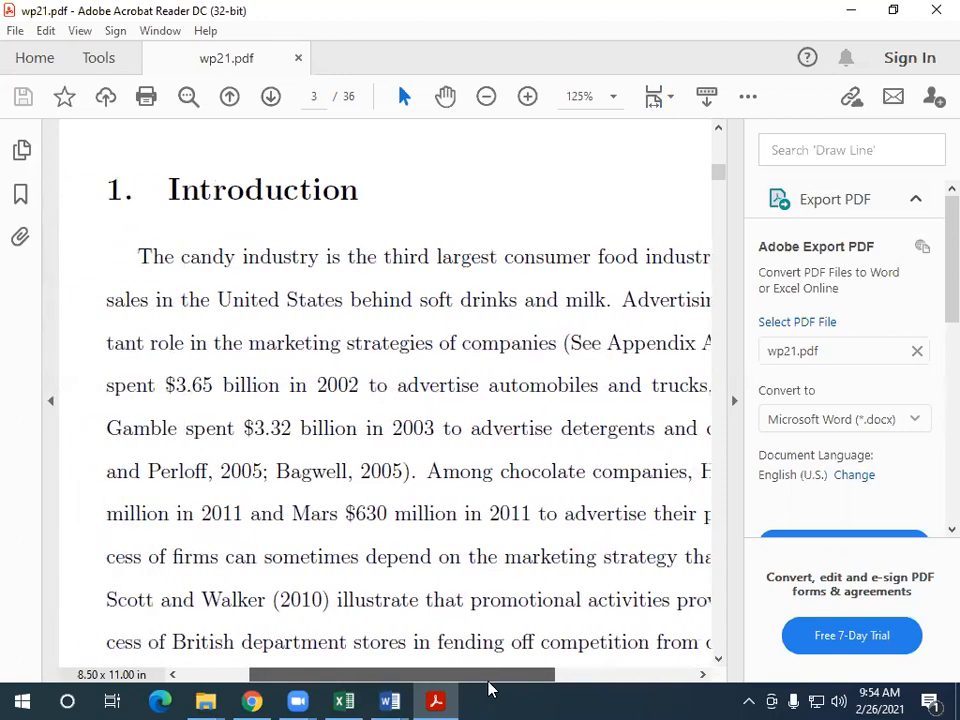
scroll(455, 602, down, 1)
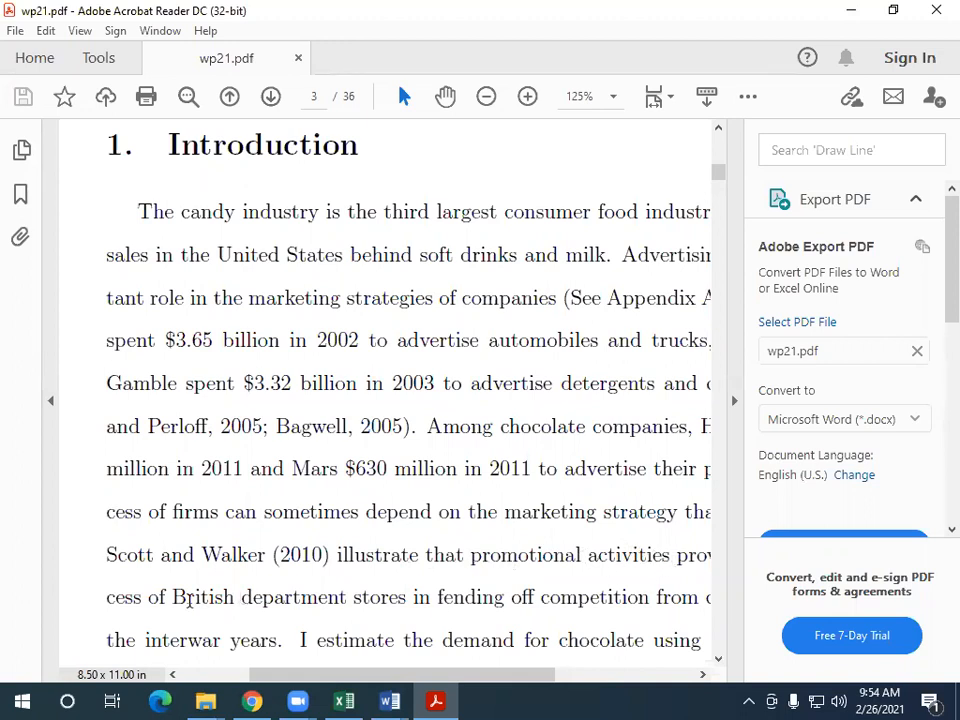
Select the in-text citation dated 2010 in the Introduction and check the topic outline in Word's Document1.
drag(103, 556, 330, 548)
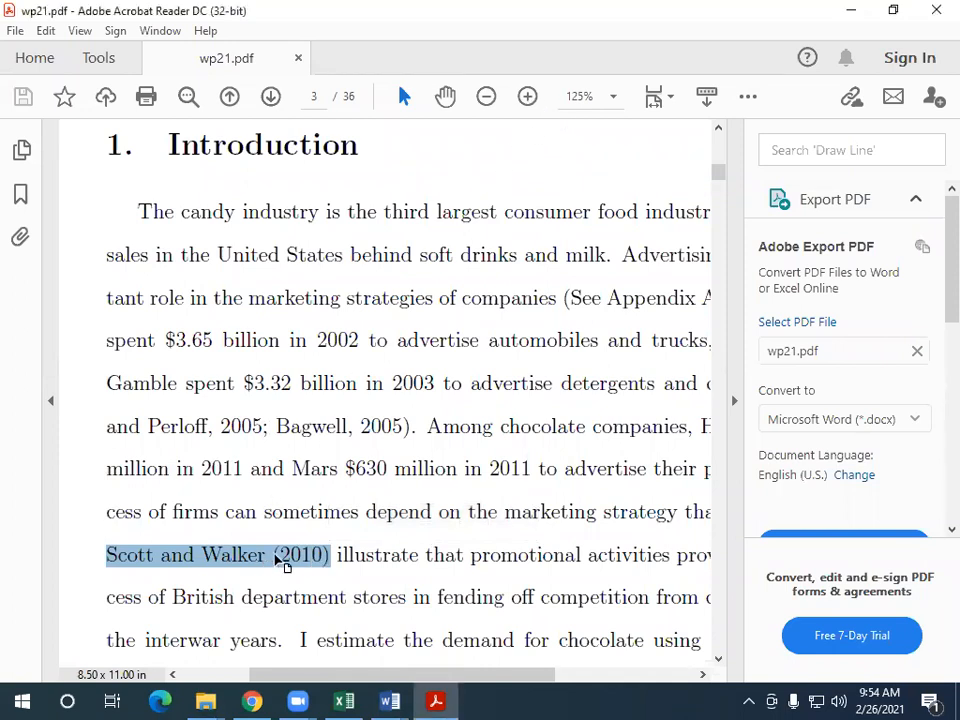
click(390, 700)
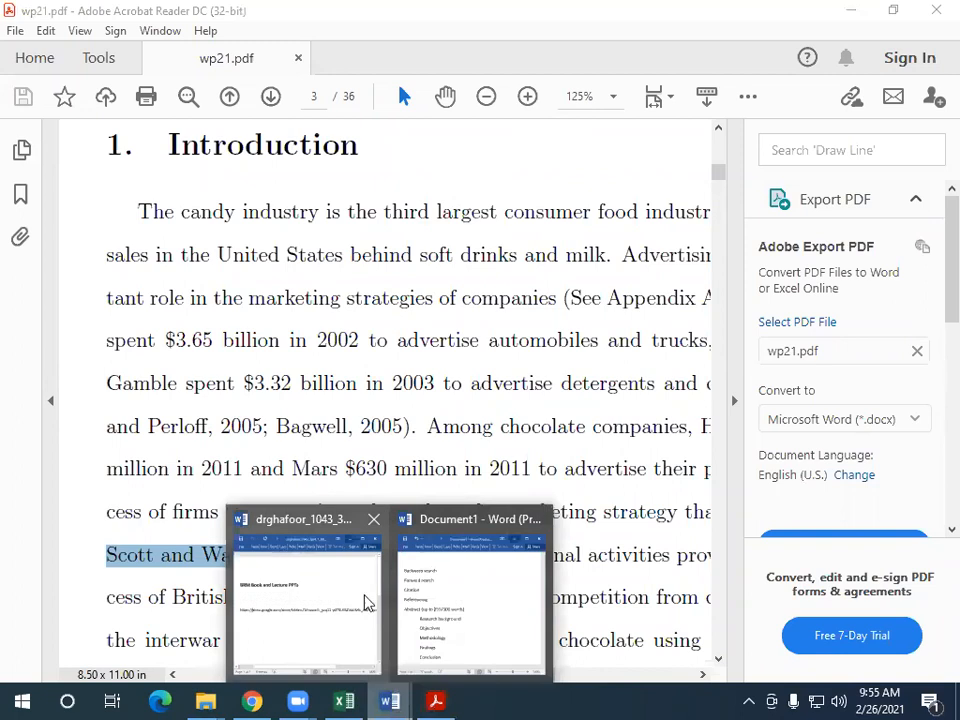
click(463, 611)
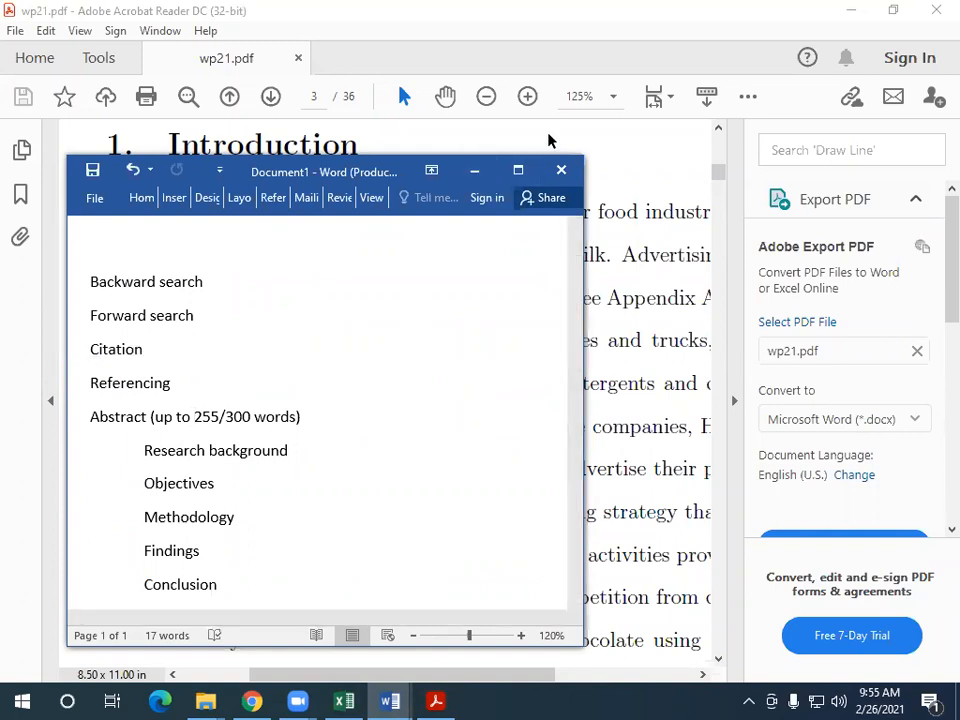
click(476, 172)
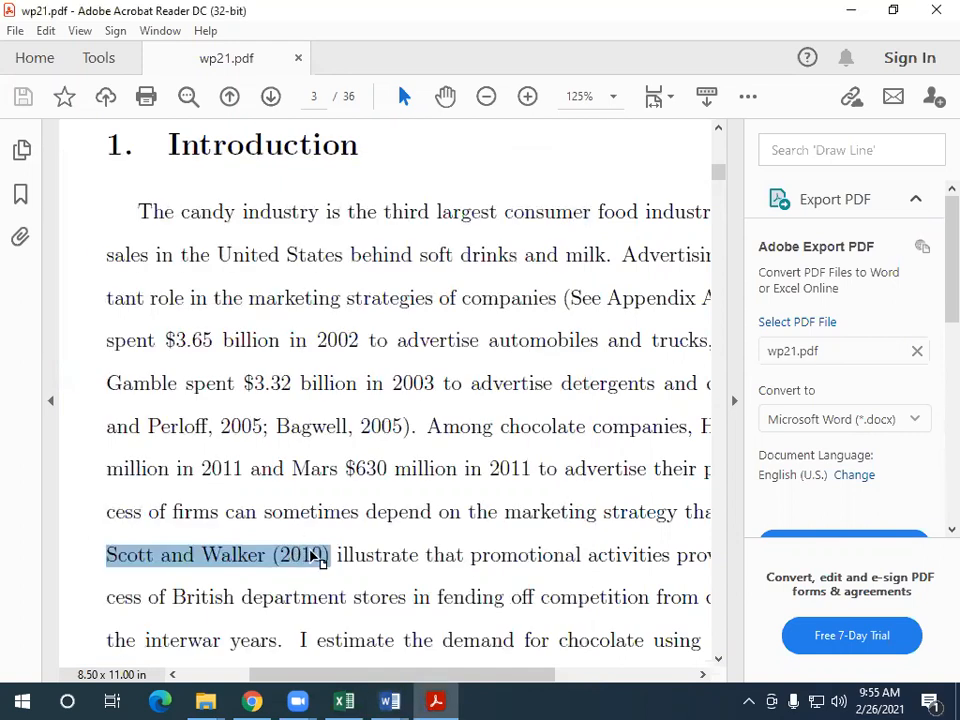
Try to find the authors' names from the 2010 in-text citation elsewhere in the PDF.
click(241, 568)
double_click(242, 568)
click(111, 556)
drag(111, 556, 252, 556)
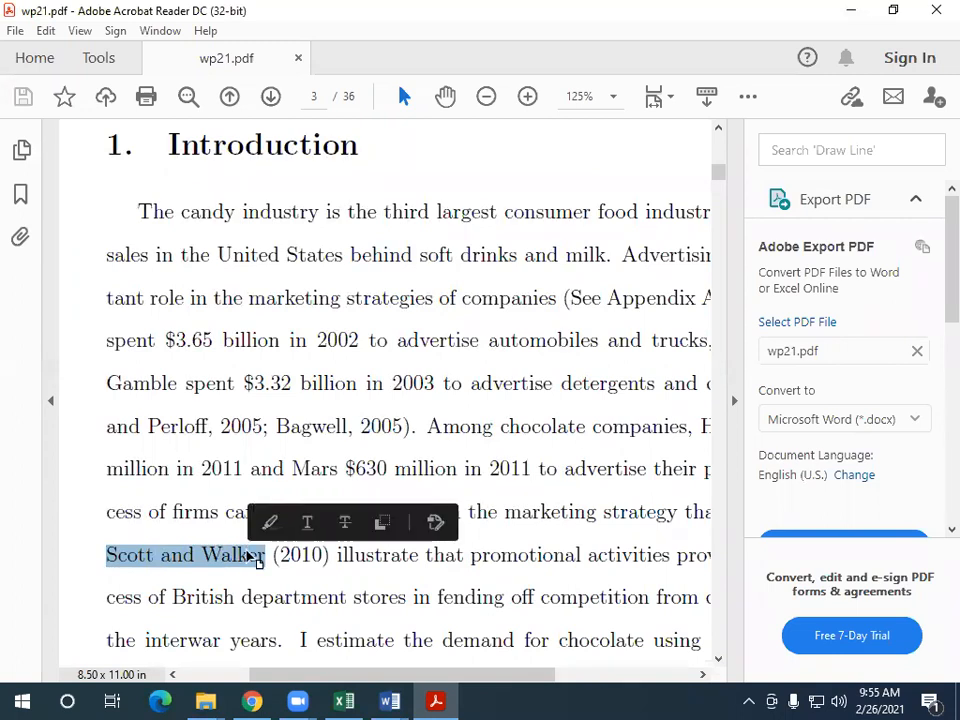
key(ctrl+f)
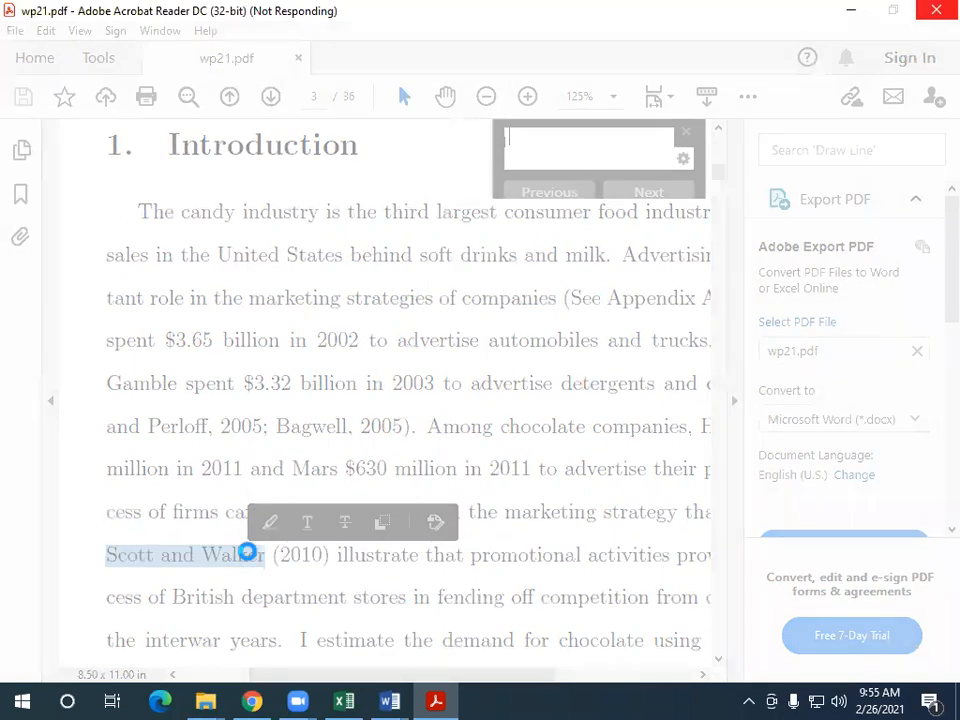
key(ctrl+v)
key(ctrl+v)
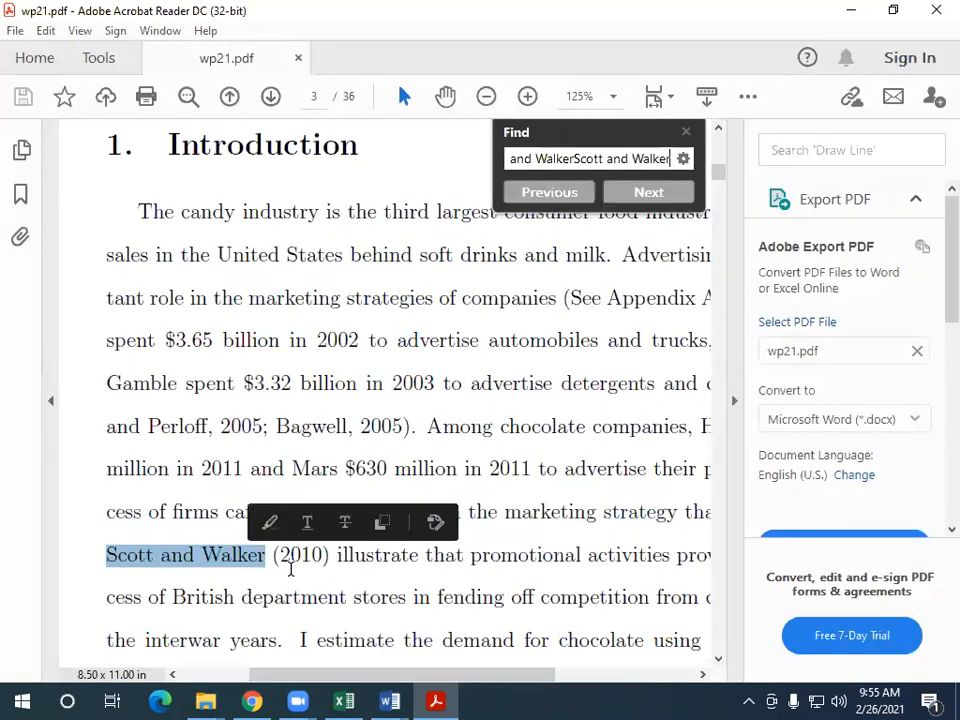
click(620, 193)
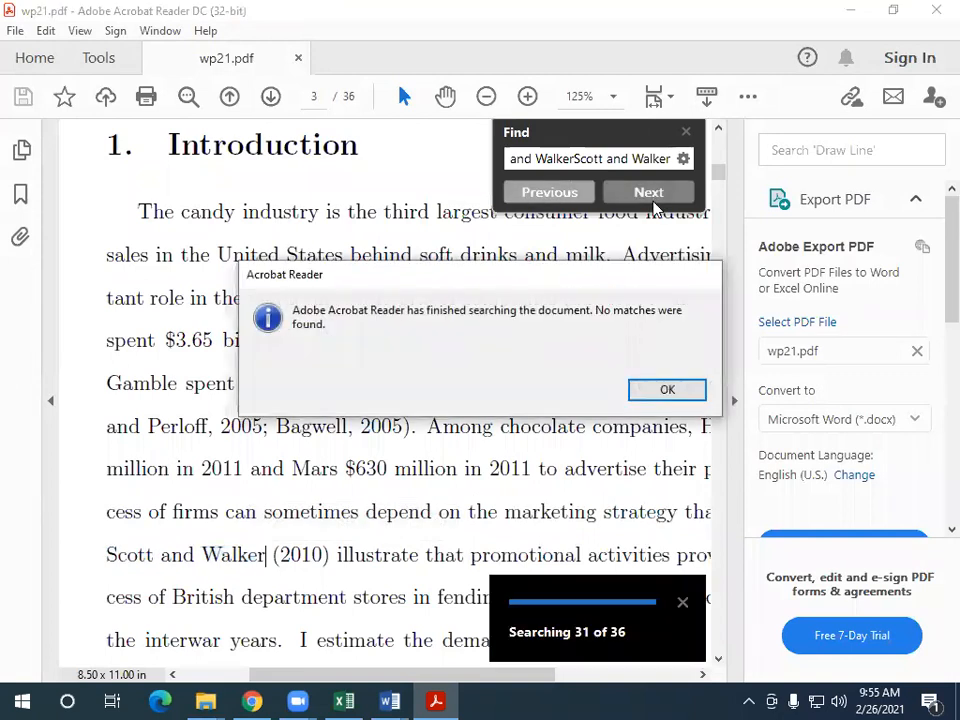
click(686, 392)
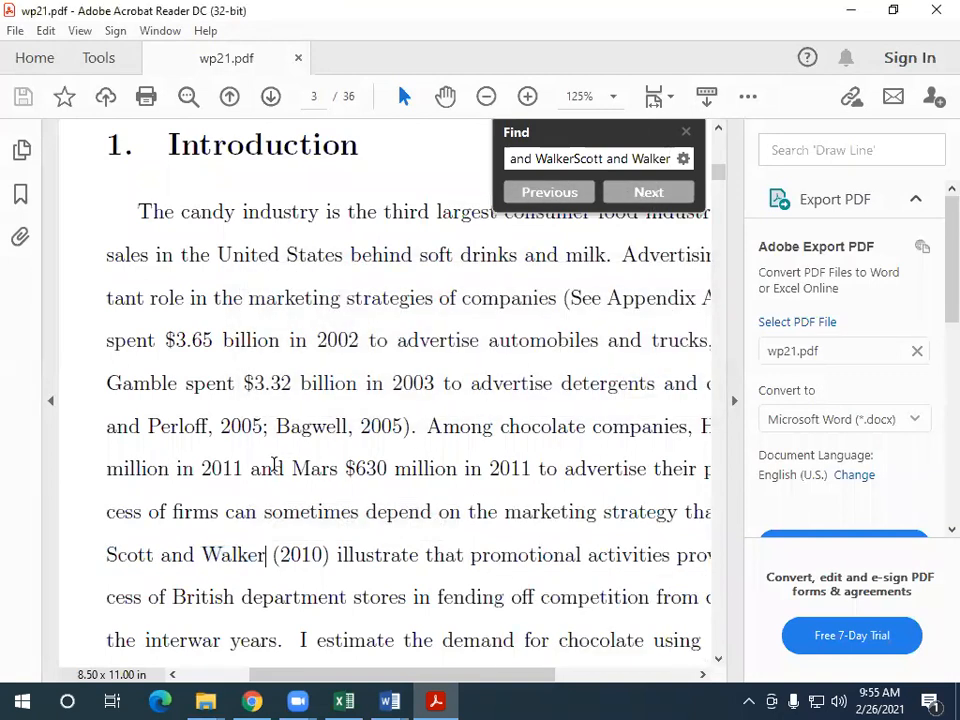
Collapse the Export PDF tools pane, locate reference [26] in the reference list on page 26, and select the whole entry.
drag(156, 556, 106, 567)
click(176, 580)
scroll(206, 566, down, 3)
scroll(206, 566, down, 15)
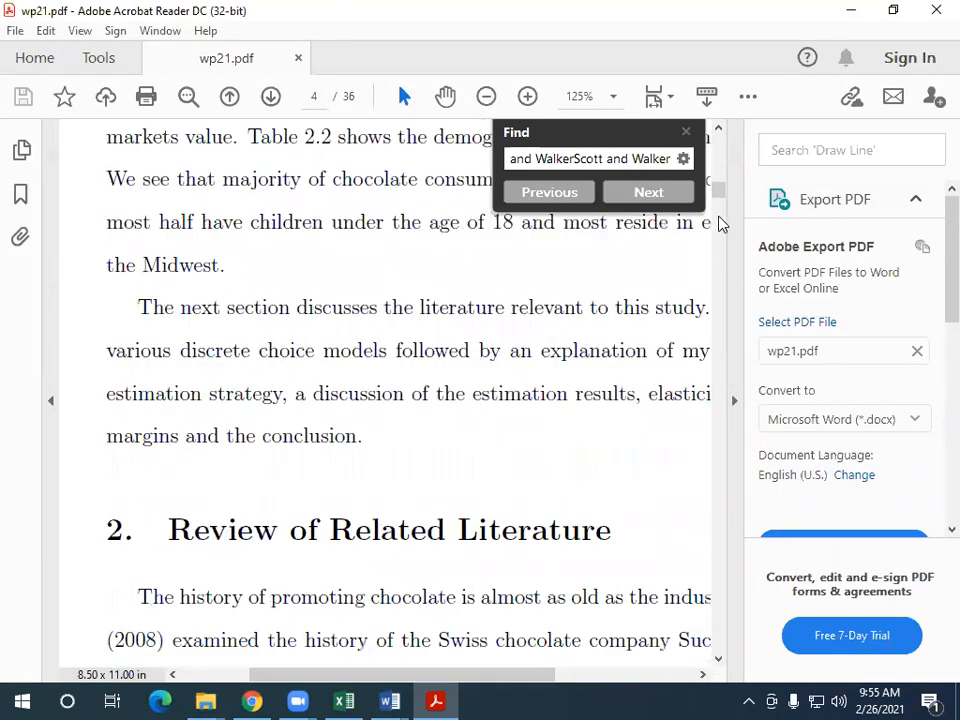
drag(722, 212, 735, 455)
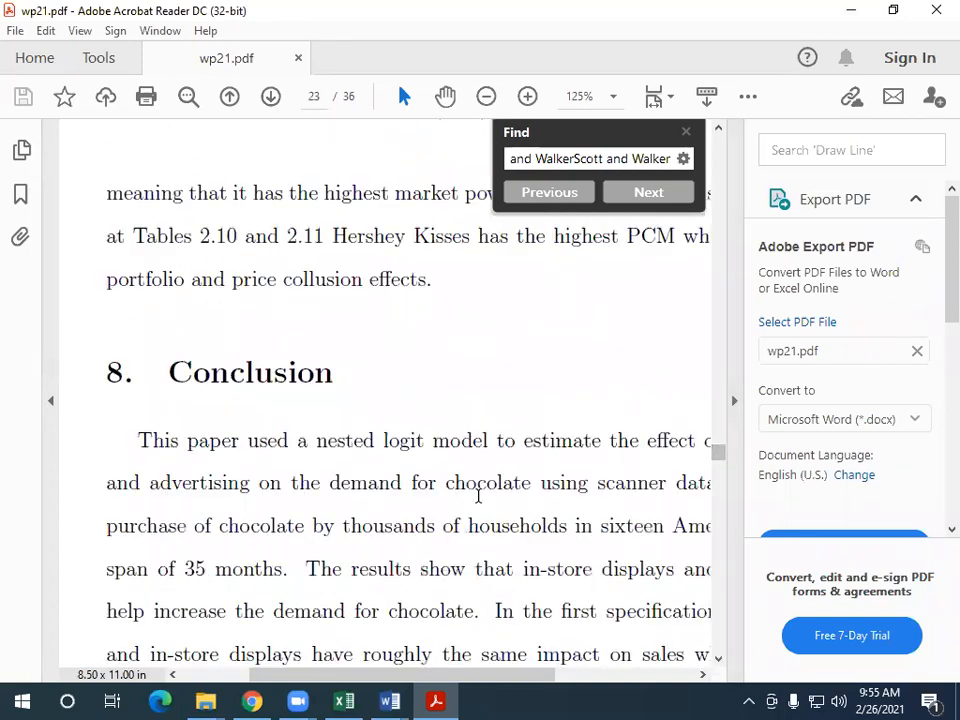
scroll(478, 496, down, 3)
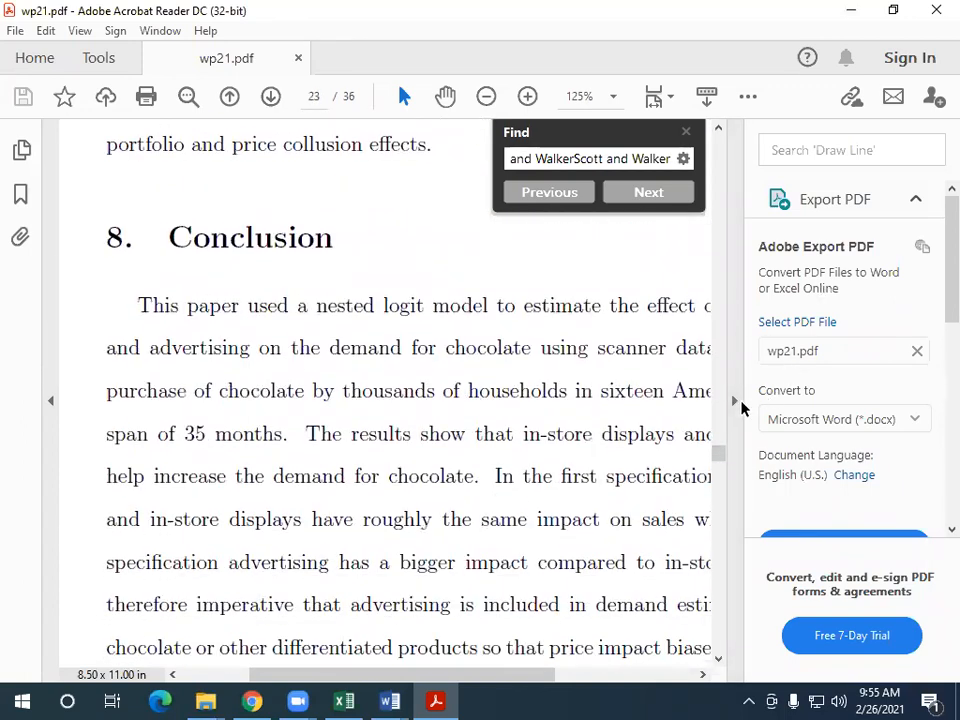
click(735, 401)
scroll(476, 489, down, 9)
scroll(460, 460, down, 15)
scroll(397, 478, down, 13)
scroll(397, 478, down, 14)
scroll(397, 478, down, 13)
scroll(397, 478, down, 20)
scroll(398, 484, down, 15)
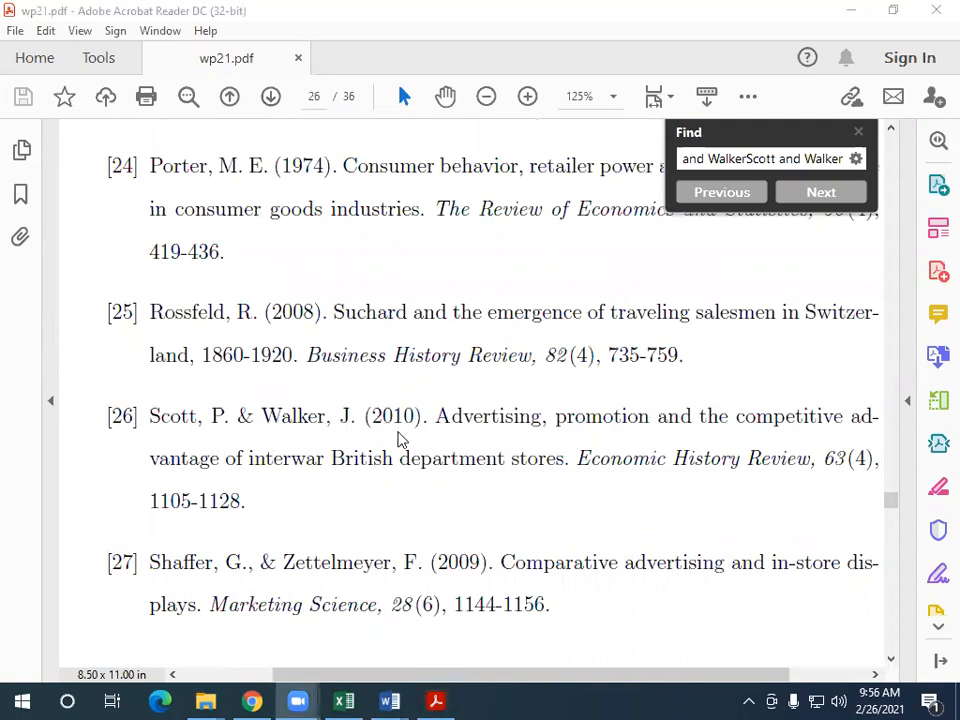
drag(250, 505, 150, 420)
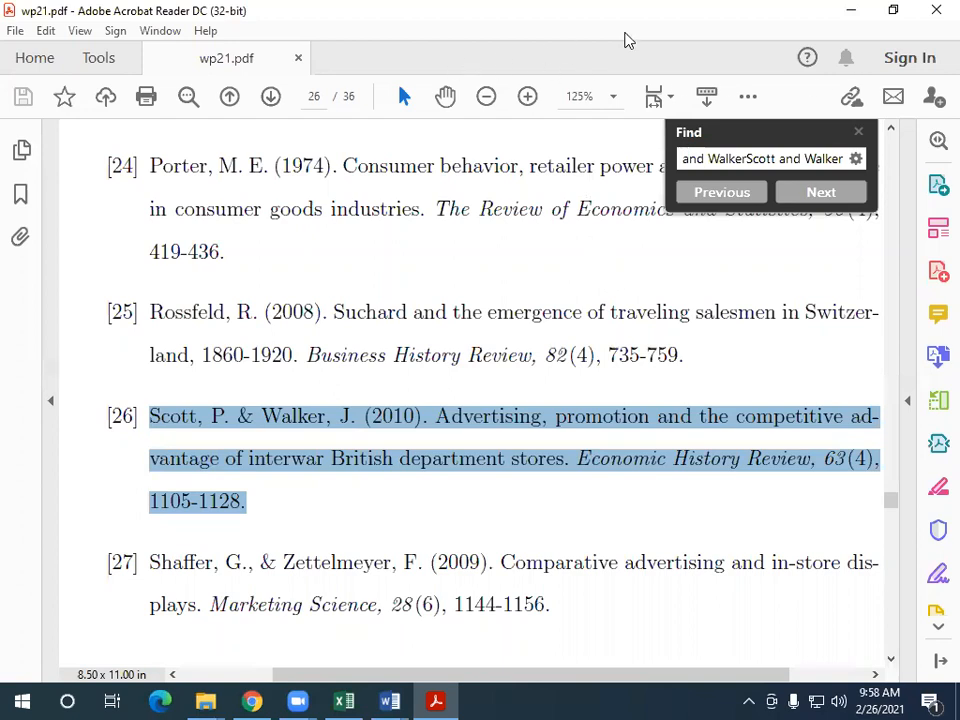
Return to the Google Scholar results in Chrome, open the first article's citation formats, and copy the APA citation.
click(852, 11)
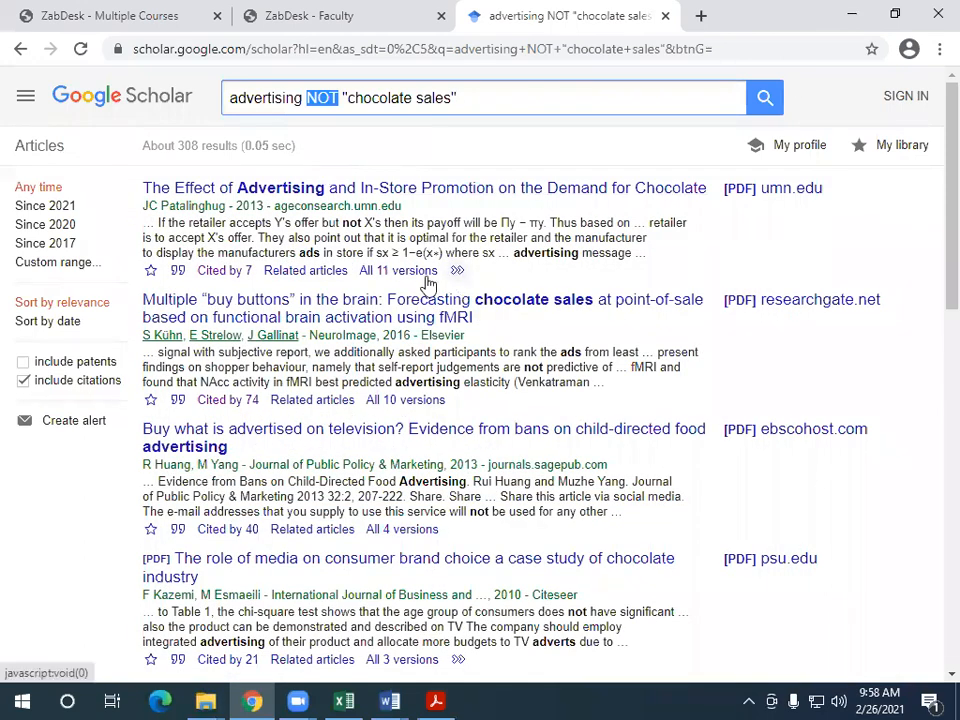
click(178, 272)
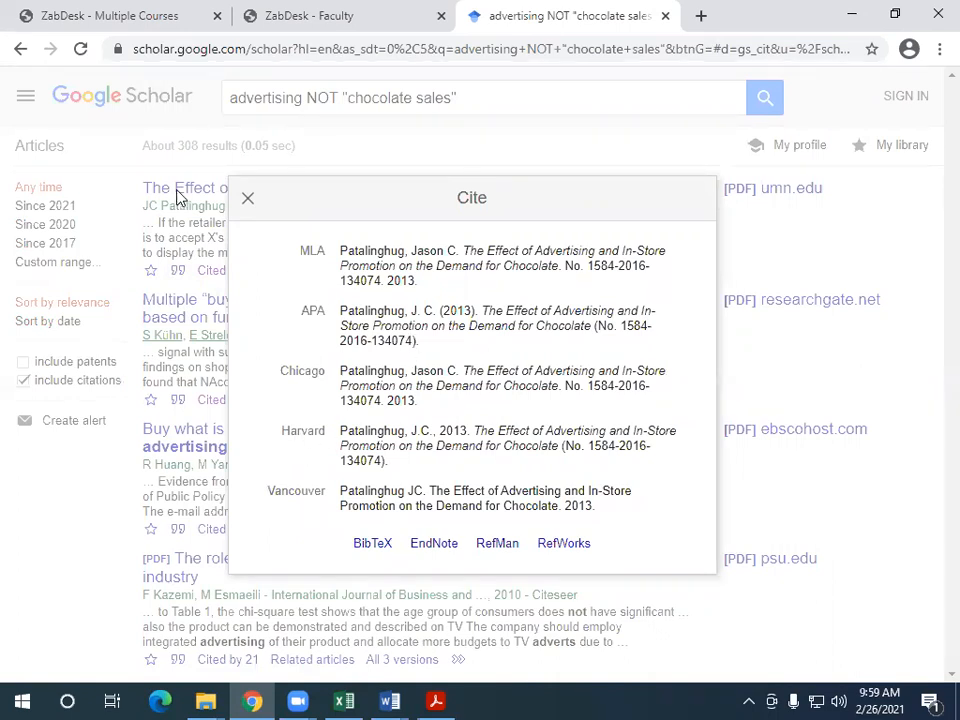
click(371, 316)
right_click(370, 318)
click(390, 327)
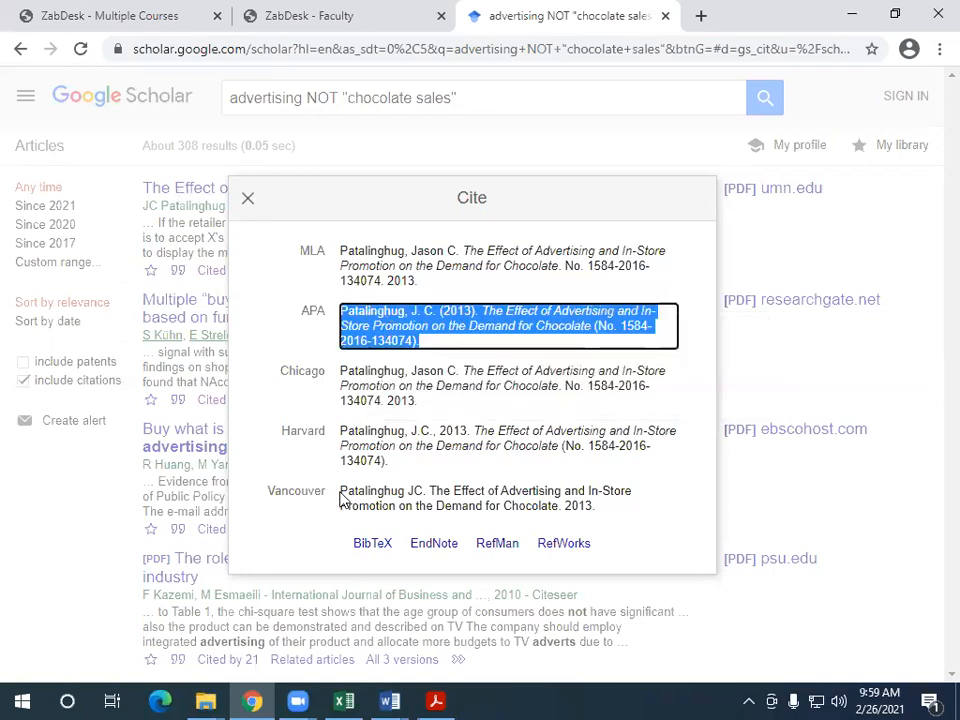
Paste the copied APA citation into Word's Document1 a few lines below Conclusion and widen the window to show the full reference.
click(390, 700)
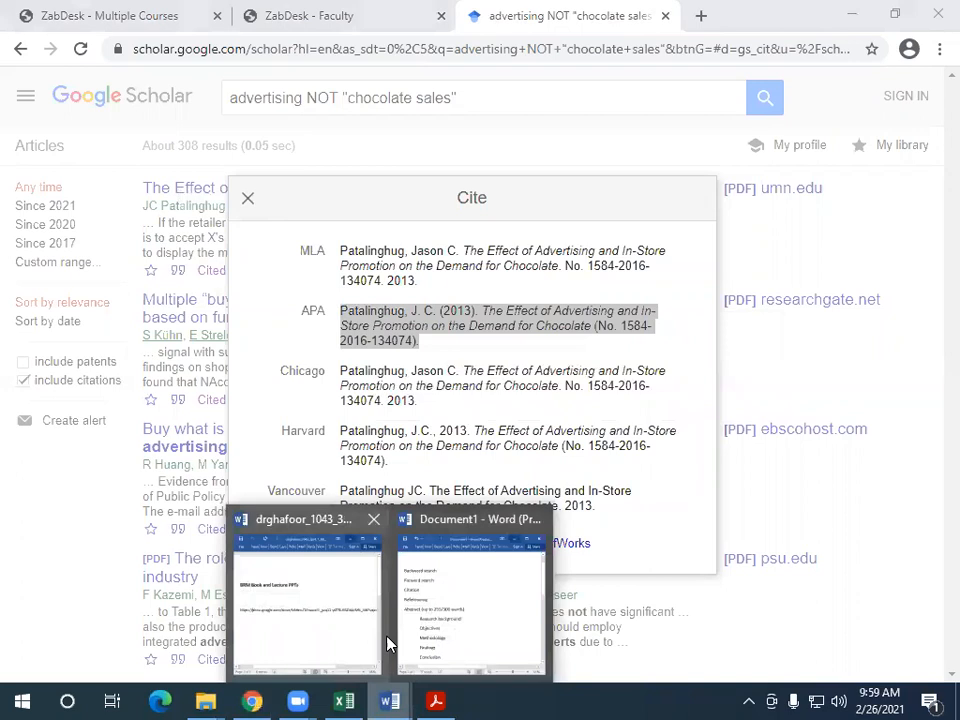
click(428, 628)
scroll(260, 540, down, 2)
click(232, 533)
key(Return)
key(Return)
key(Return)
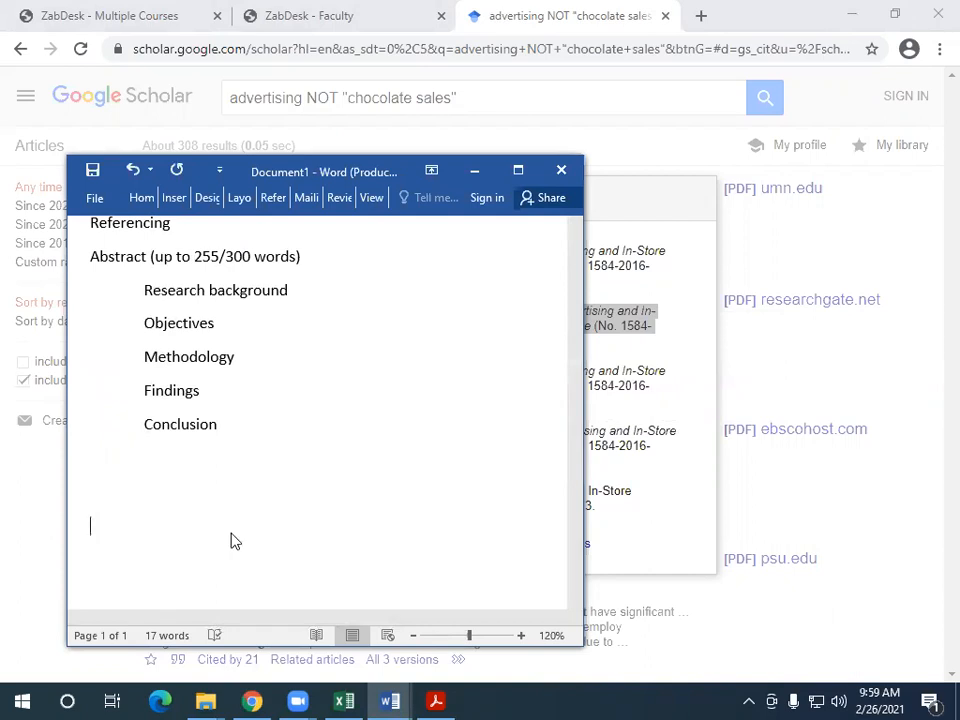
key(ctrl+v)
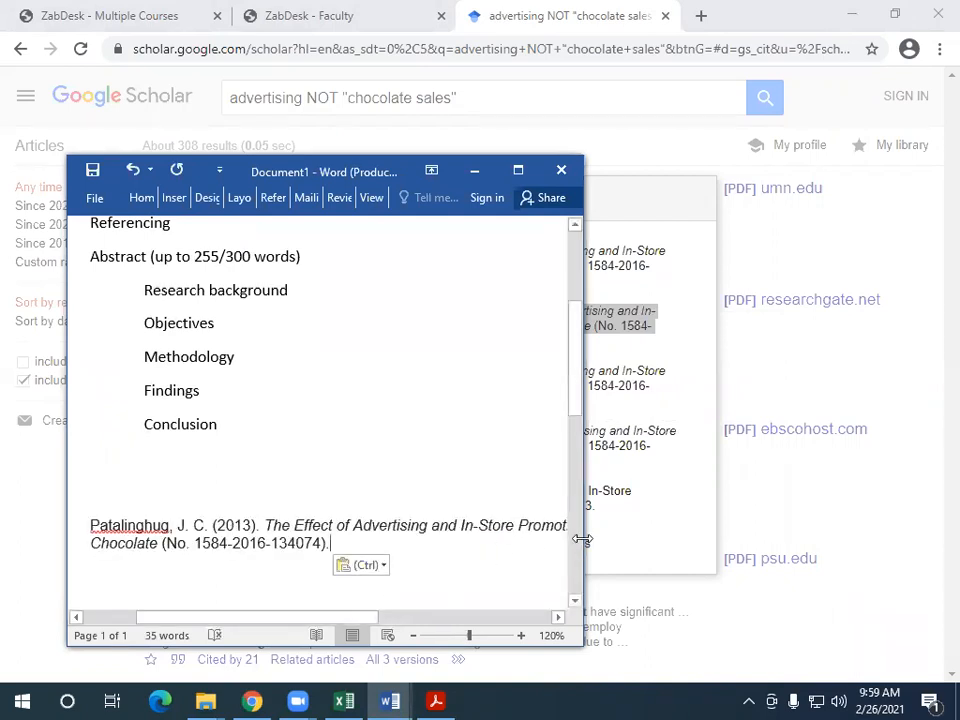
drag(582, 539, 845, 565)
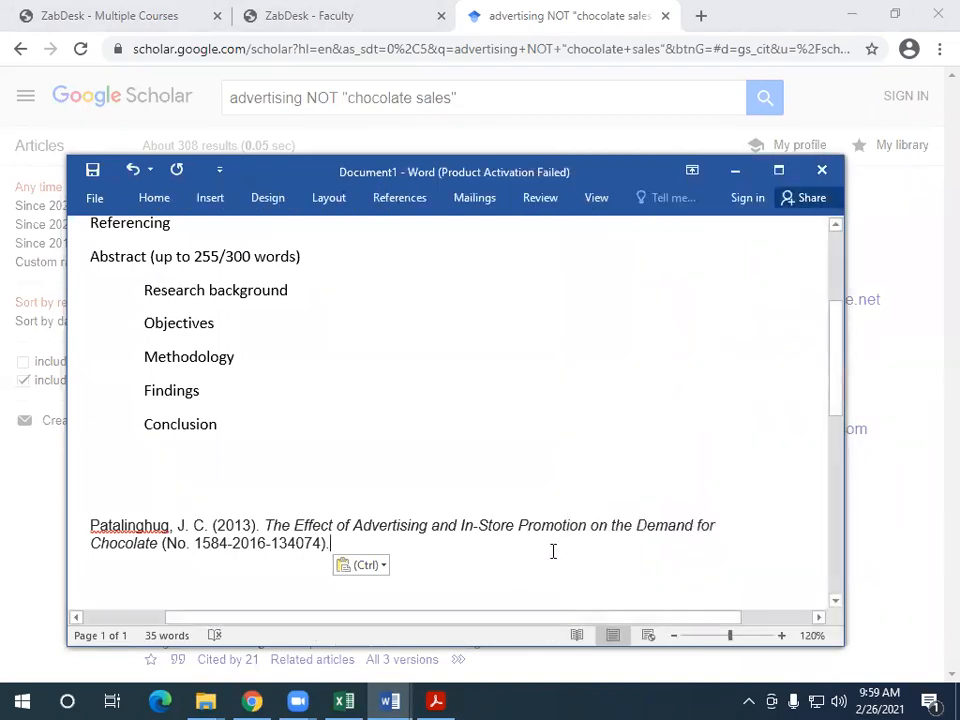
Return to Google Scholar in Chrome, review the first article's APA citation again, and close the citation formats.
click(252, 700)
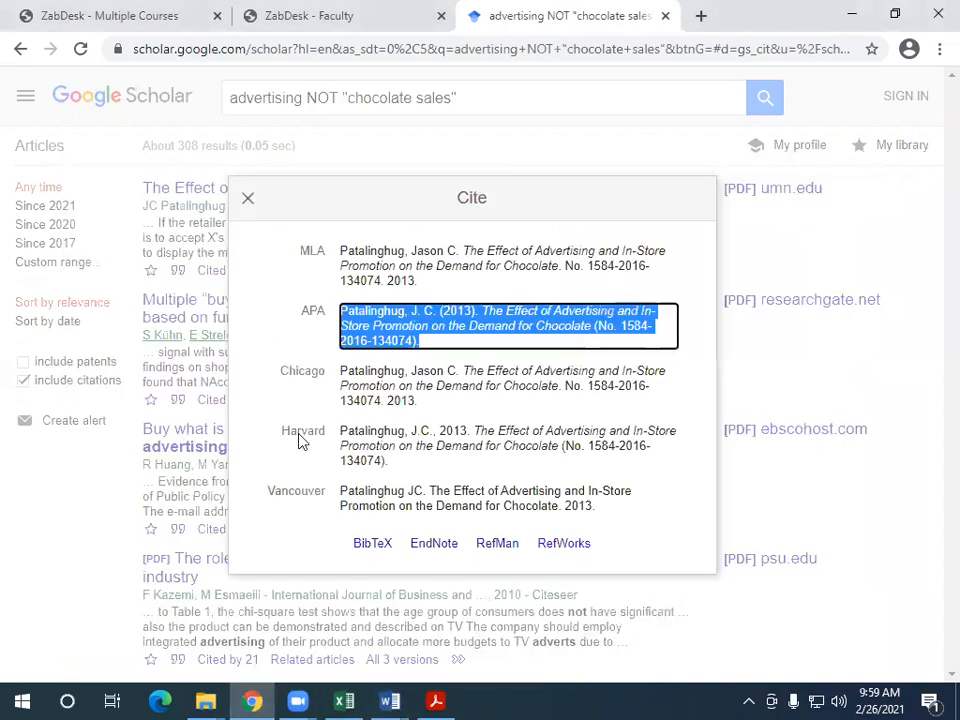
click(247, 199)
click(177, 274)
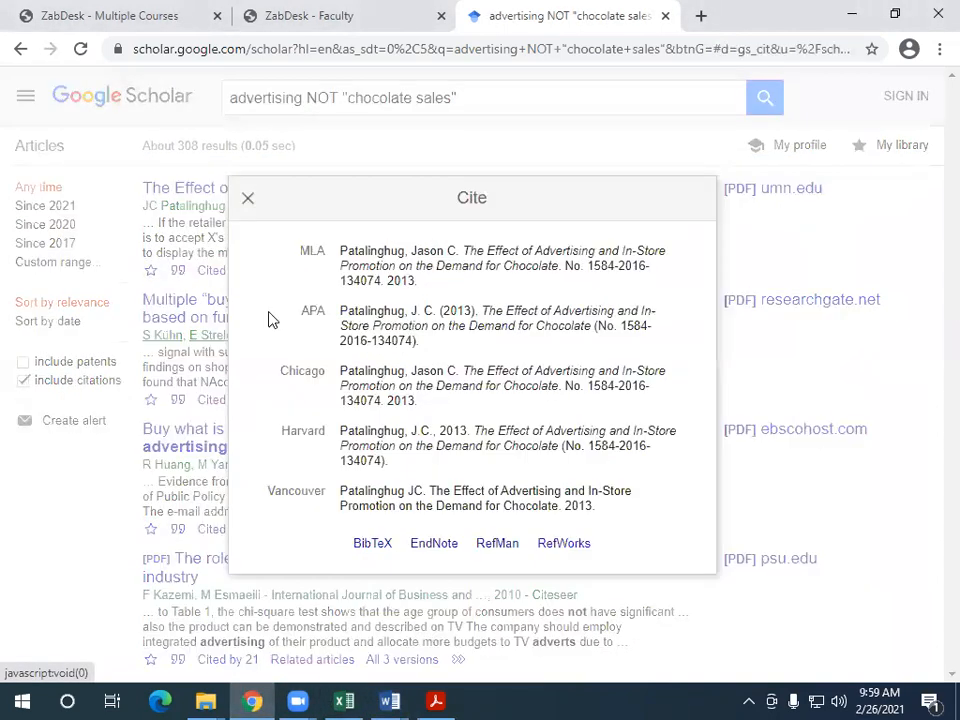
click(411, 387)
click(405, 327)
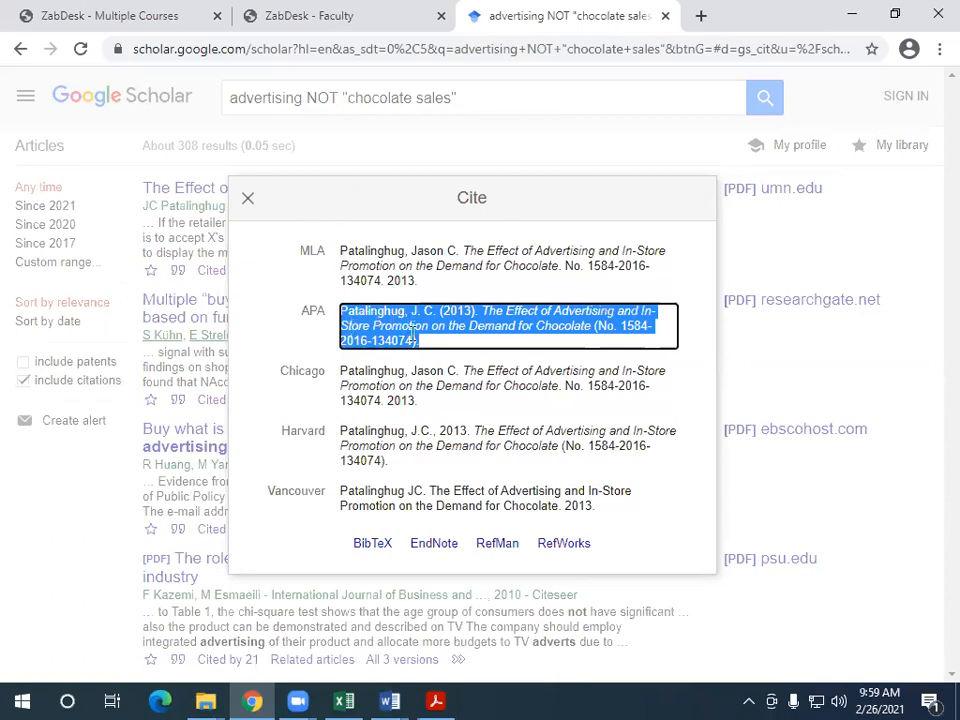
click(247, 200)
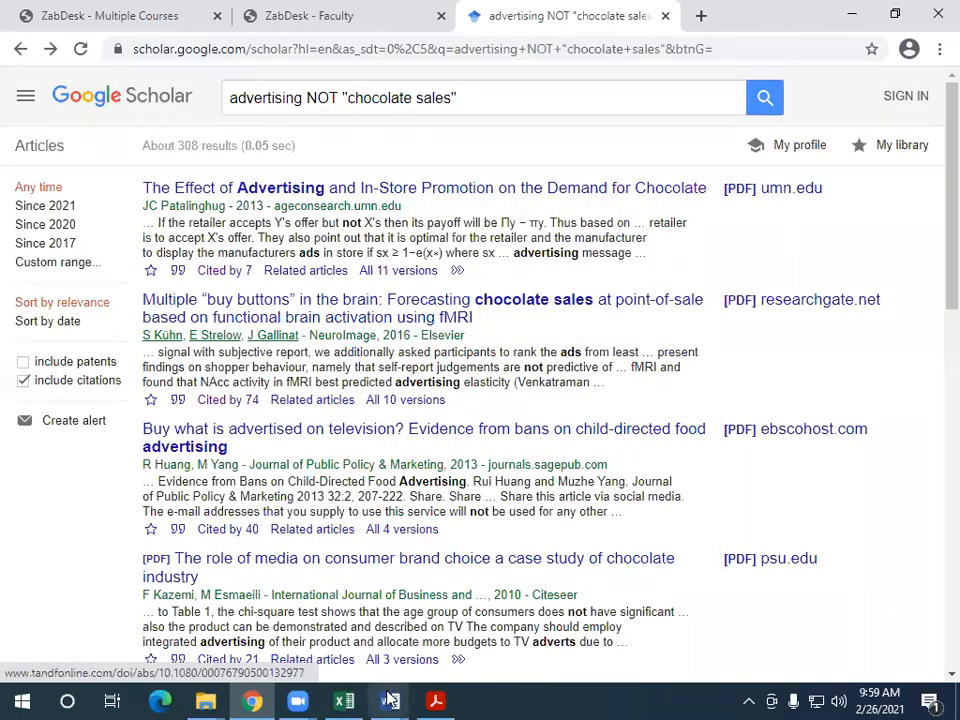
In Word's Document1, copy the author and year from the pasted reference and paste them on a separate line above it.
mouse_move(390, 700)
click(461, 628)
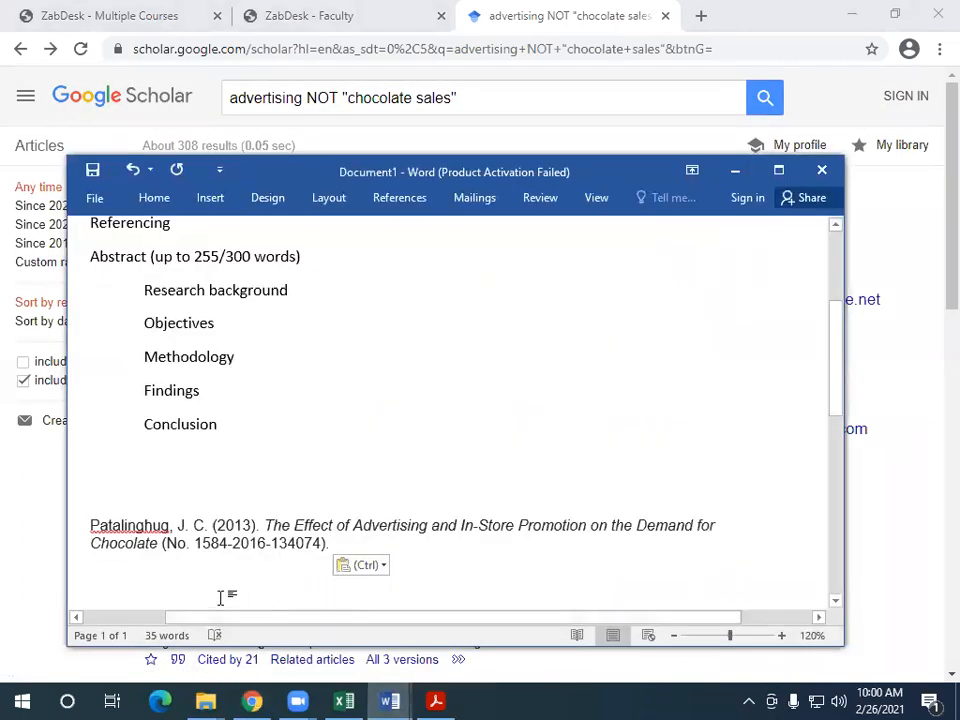
mouse_move(90, 525)
mouse_down()
mouse_move(259, 522)
mouse_move(90, 526)
mouse_up()
right_click(97, 530)
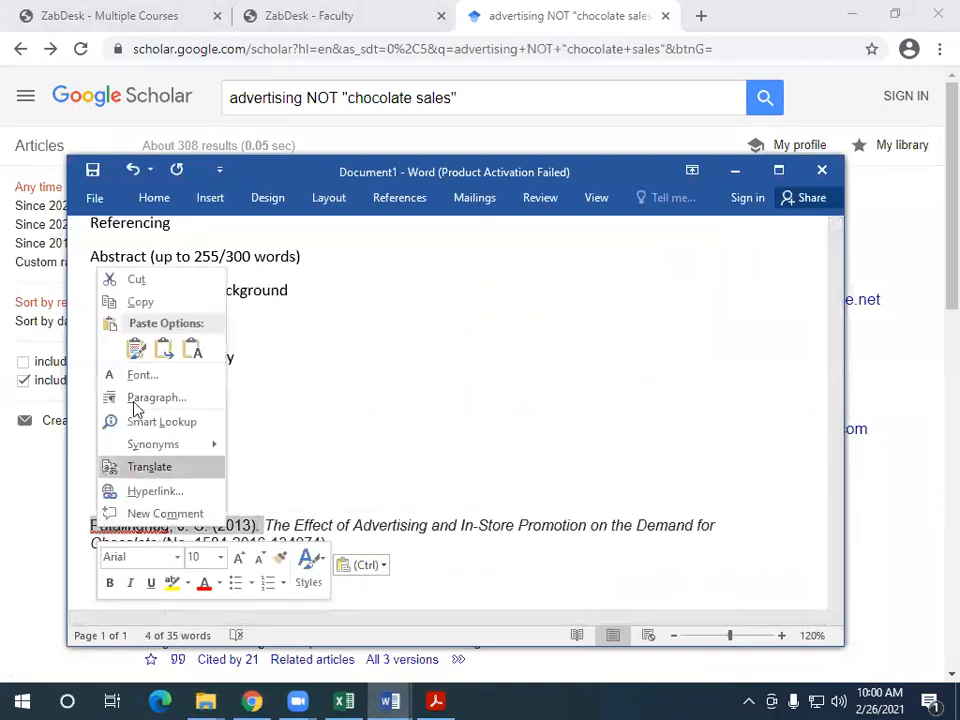
click(150, 303)
click(141, 456)
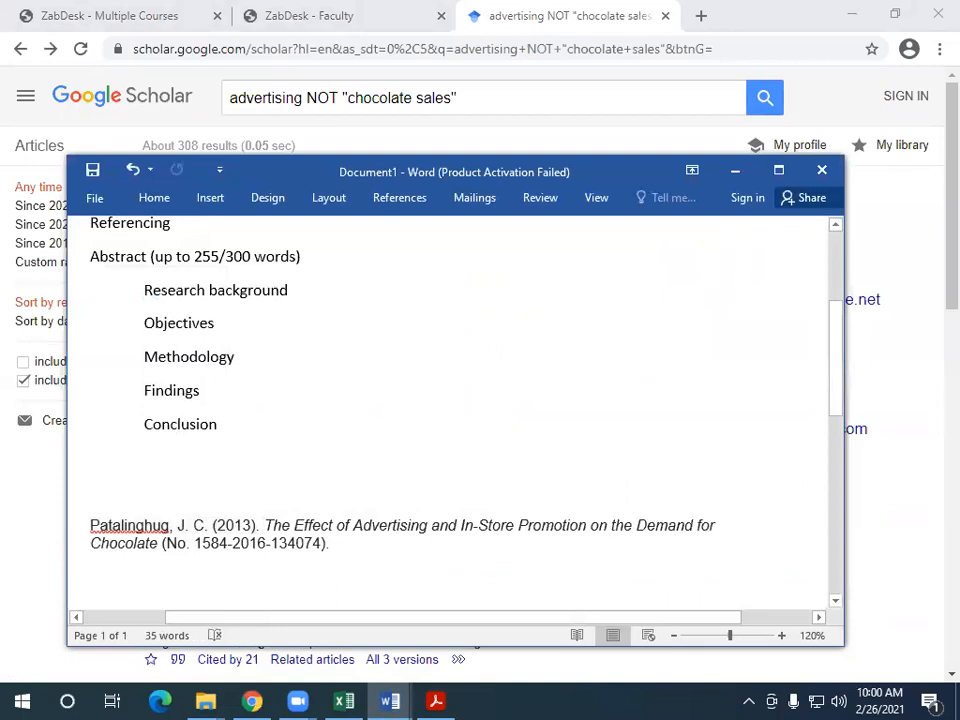
key(ctrl+z)
key(ctrl+z)
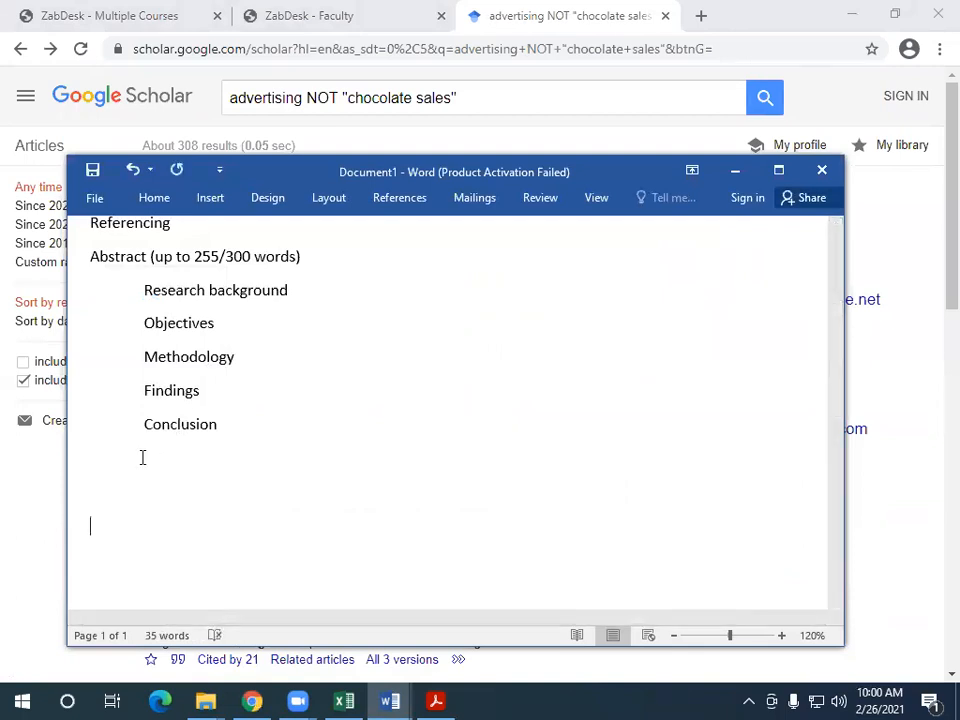
key(ctrl+v)
Remove the comma, the author's initials and the opening parenthesis from the copied author and year text.
key(Left)
key(Left)
key(Left)
key(Left)
key(Left)
key(Left)
key(Left)
key(Left)
key(BackSpace)
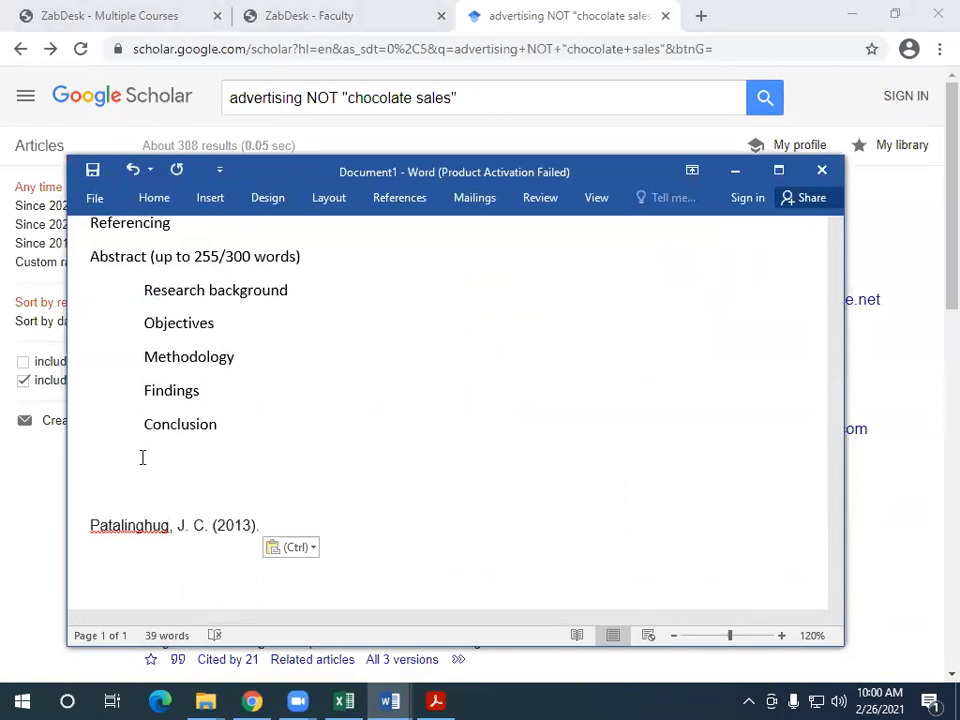
key(Delete)
key(Delete)
key(Delete)
key(Delete)
key(Delete)
key(Delete)
key(Delete)
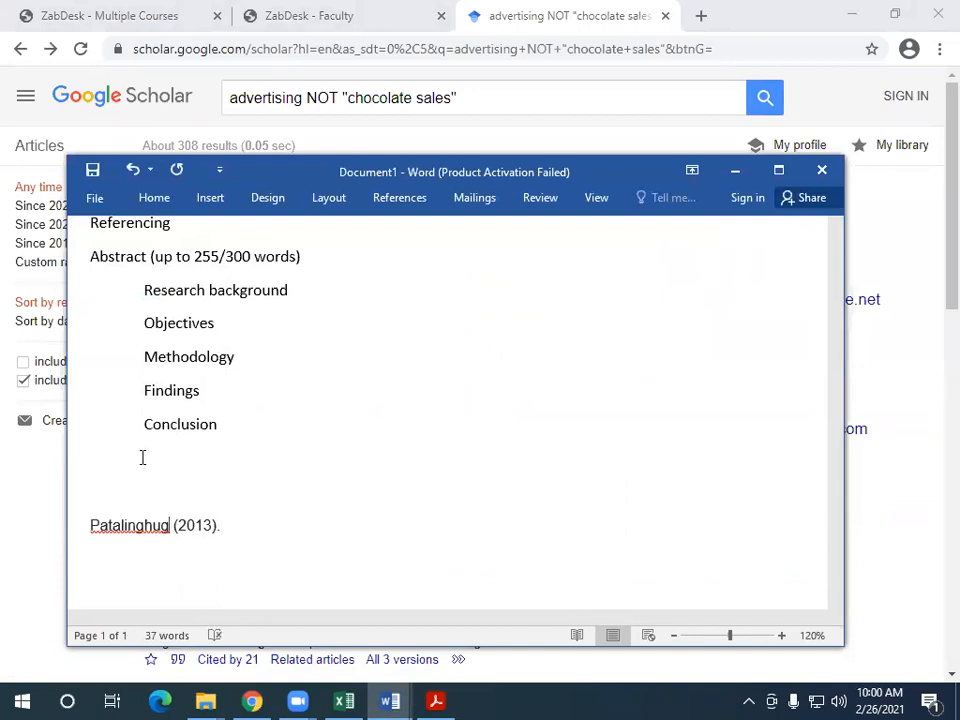
key(Delete)
key(Delete)
key(Up)
key(Up)
key(Up)
key(Down)
key(Down)
key(Down)
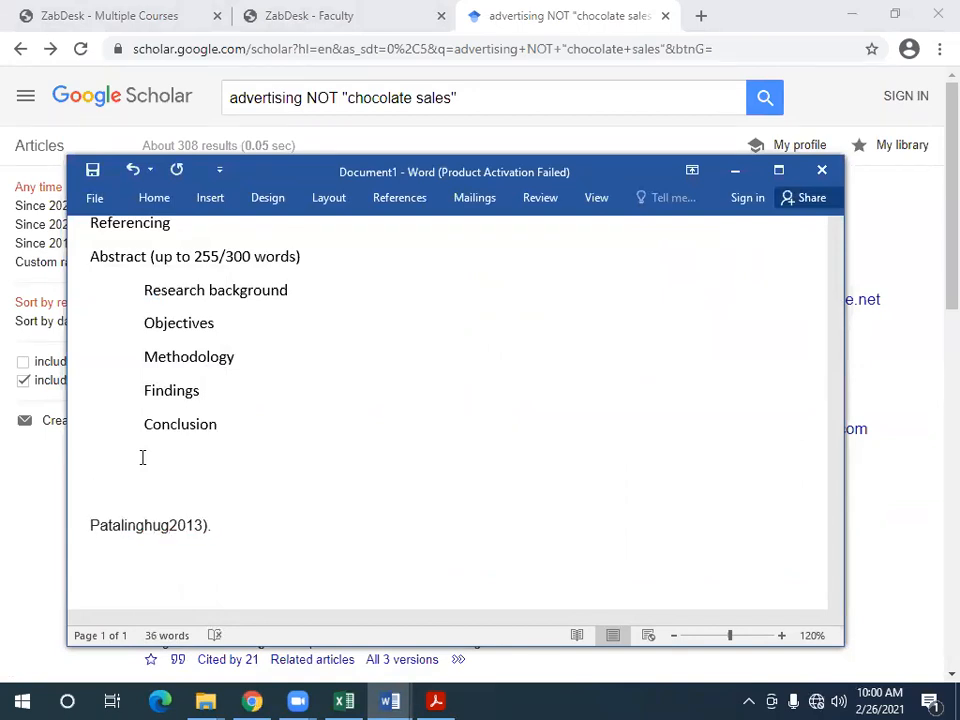
Format the text as an in-text citation with an opening parenthesis before the surname and a comma and space before 2013.
text(()
key(Right)
key(Right)
key(Right)
key(Right)
key(Right)
key(Right)
key(Right)
key(Right)
key(Right)
key(Right)
key(Right)
key(Right)
key(Right)
key(Left)
key(Left)
text(,)
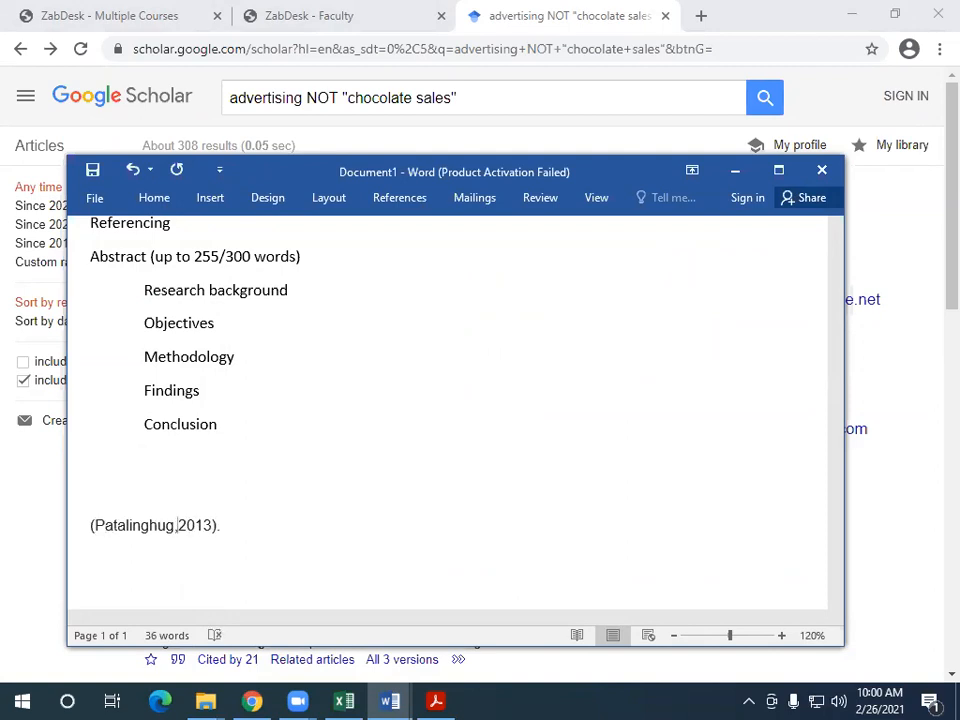
key(Right)
key(Right)
key(Right)
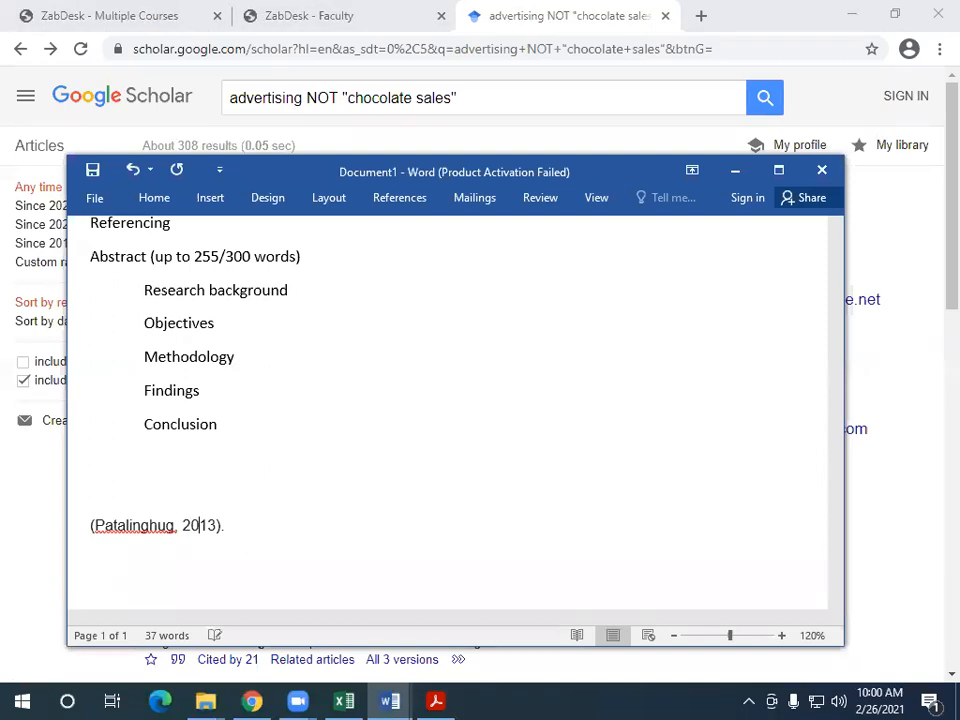
Compare the in-text citation with the full reference, check the Abstract outline in Document1, and minimize Word.
scroll(189, 513, down, 2)
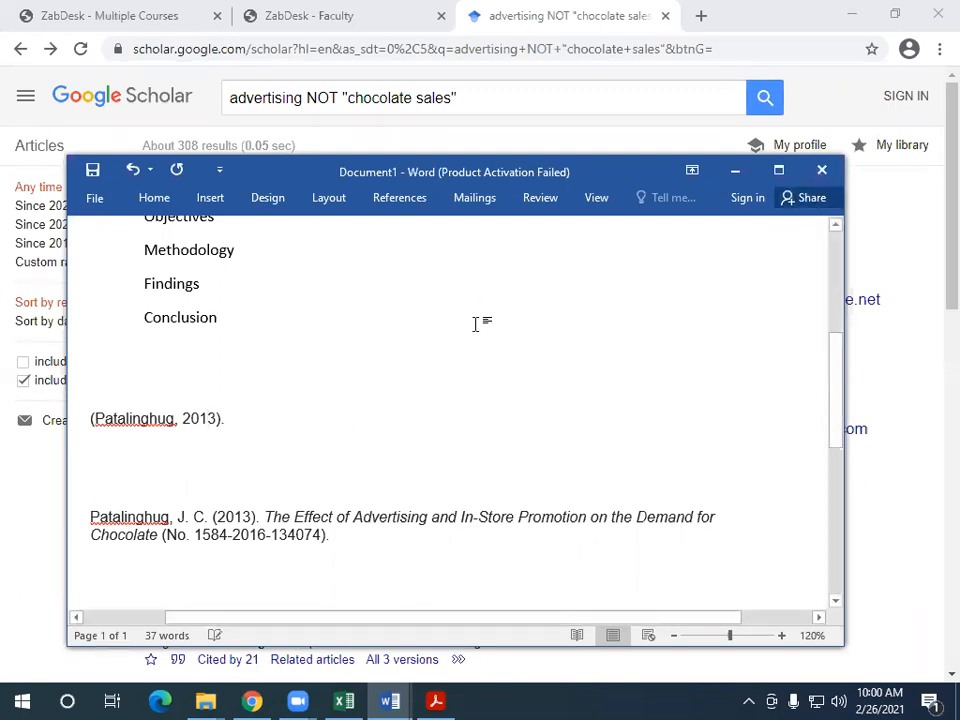
scroll(420, 320, up, 4)
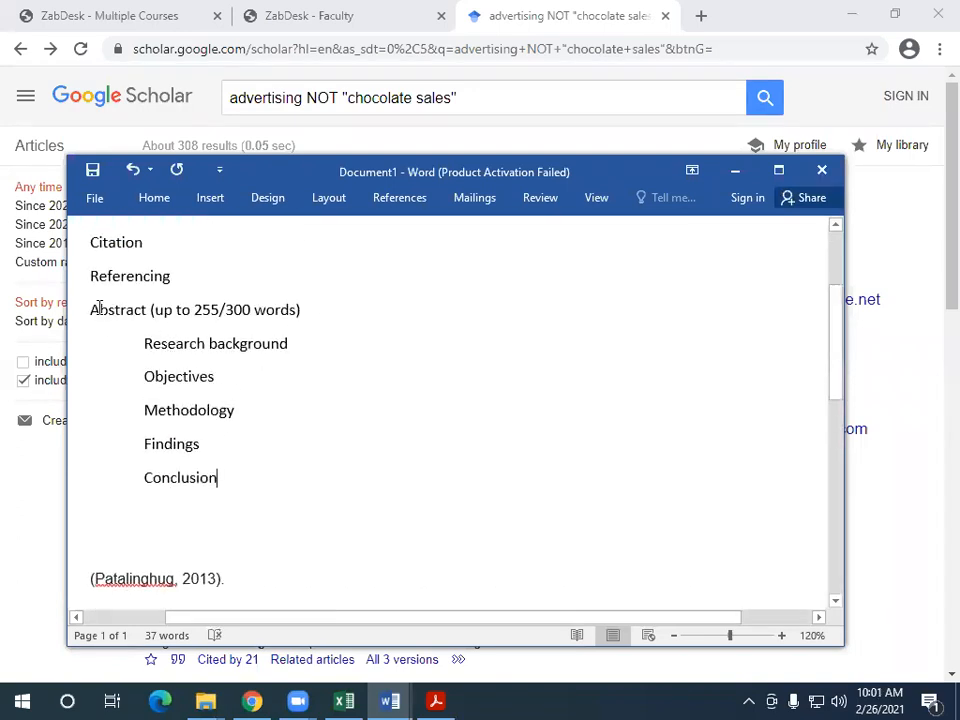
click(736, 172)
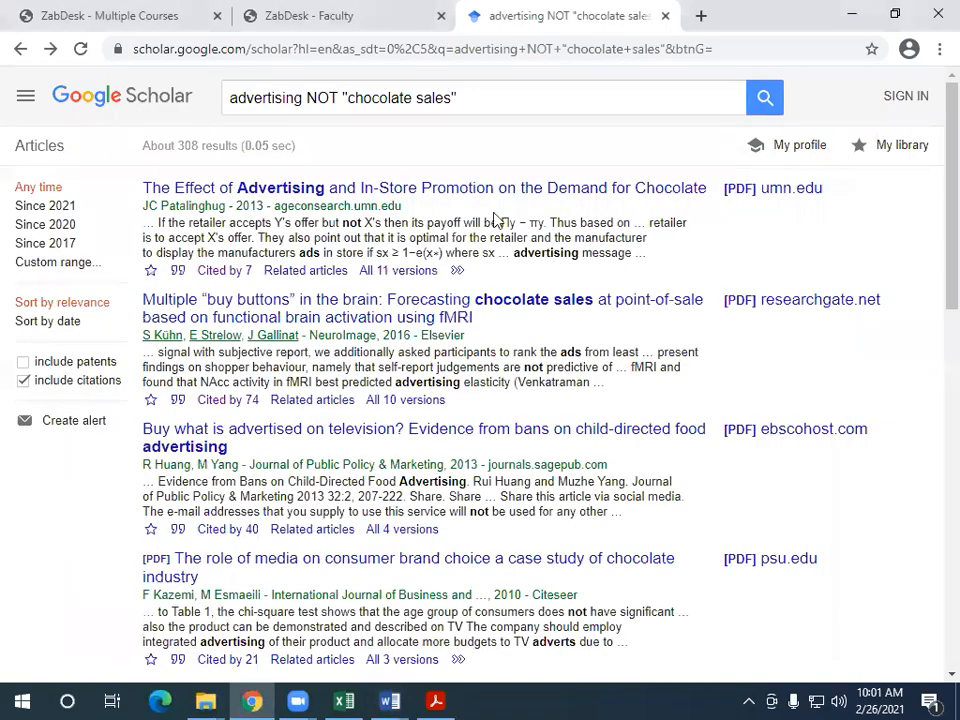
Open "The Effect of Advertising and In-Store Promotion on the Demand for Chocolate" and examine how its abstract is structured.
click(370, 190)
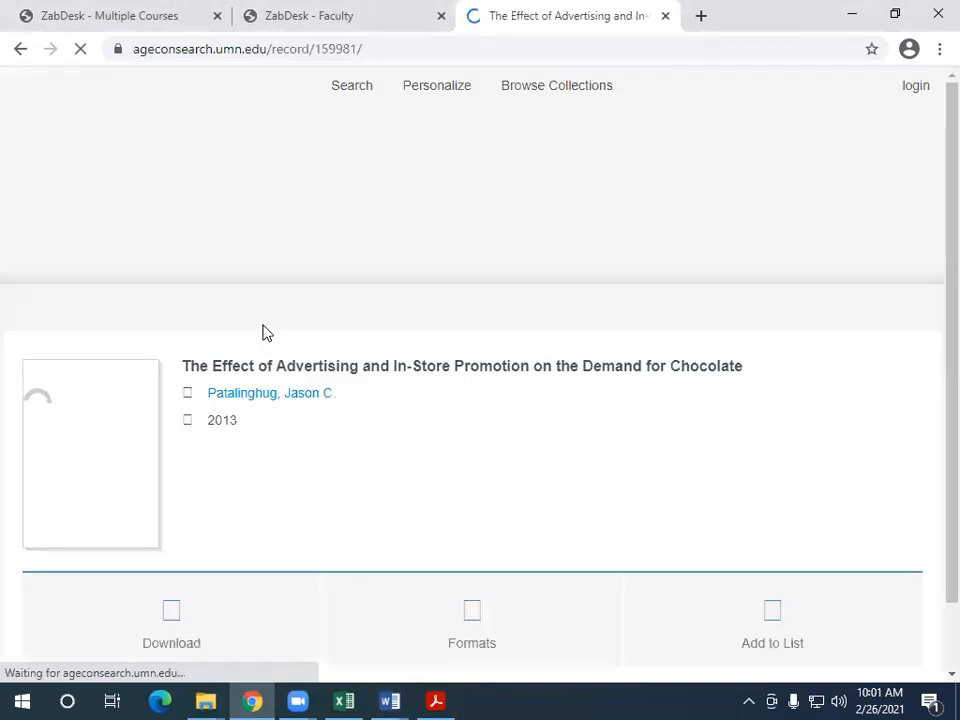
scroll(330, 358, down, 5)
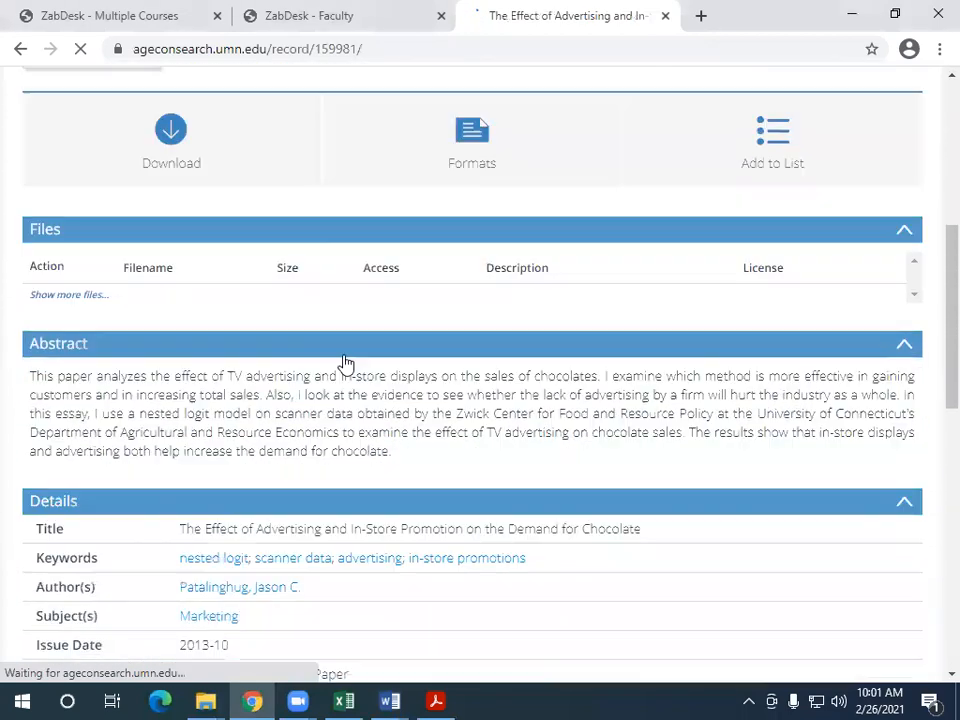
scroll(345, 362, down, 2)
scroll(343, 362, up, 1)
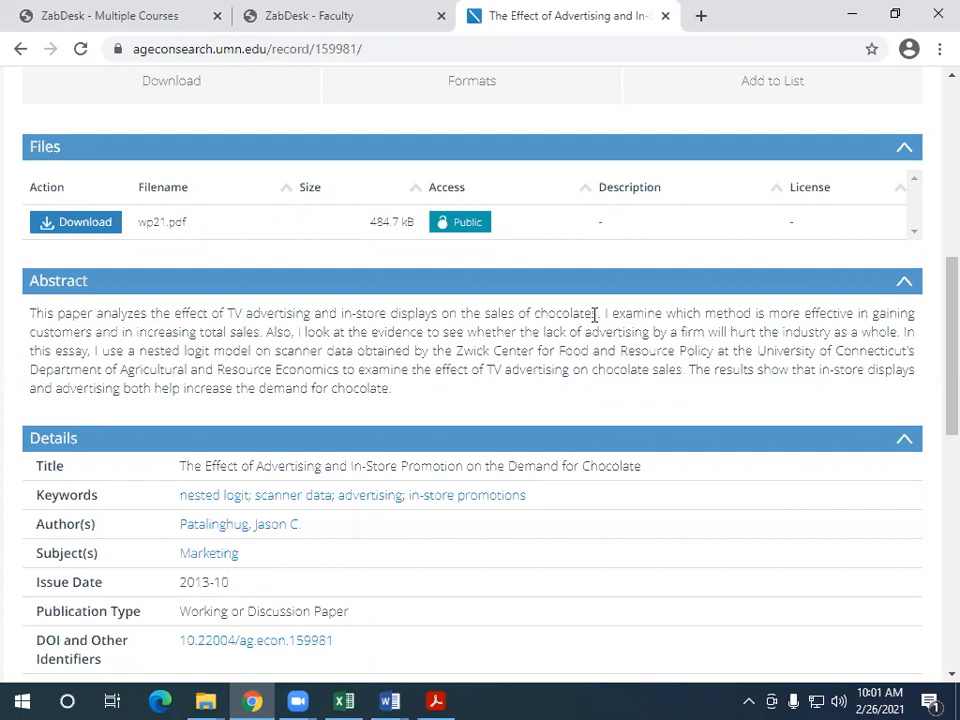
drag(602, 315, 283, 336)
drag(140, 351, 150, 317)
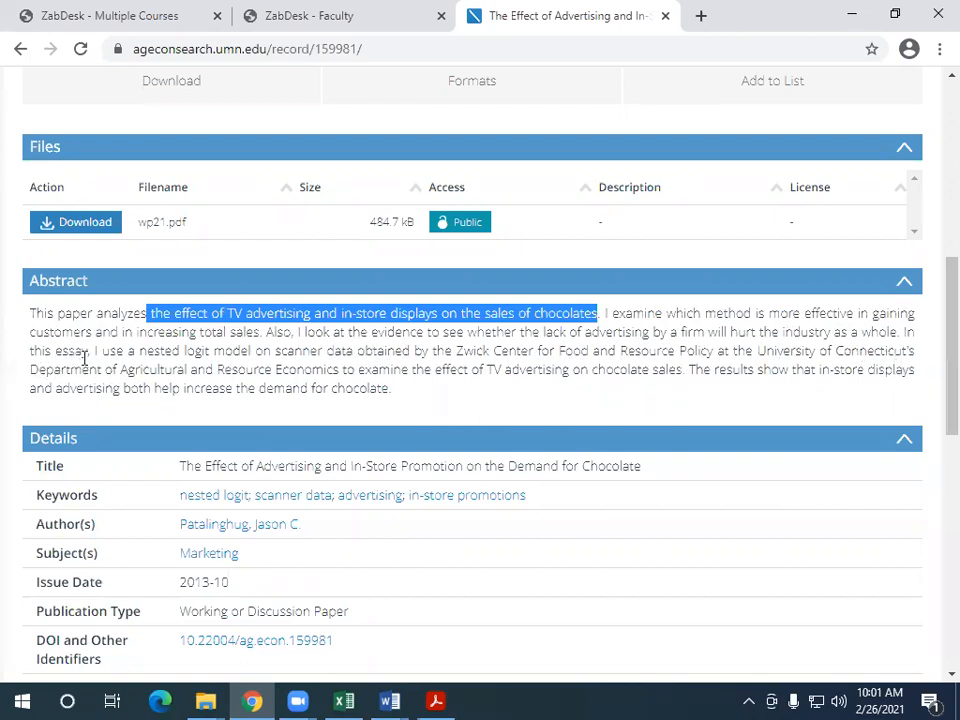
drag(34, 316, 100, 352)
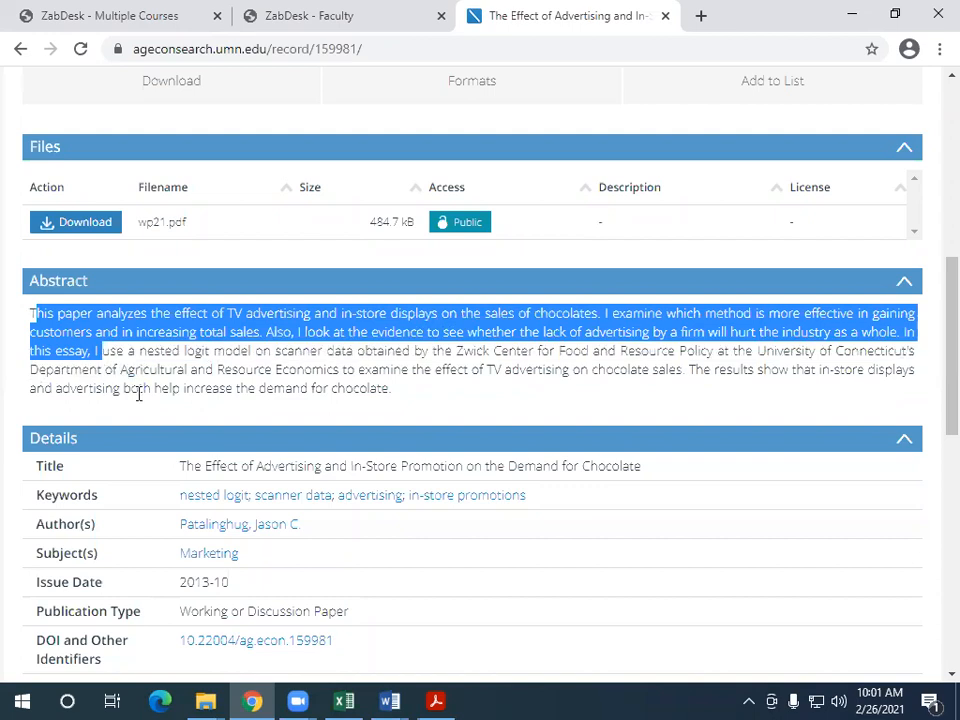
click(138, 393)
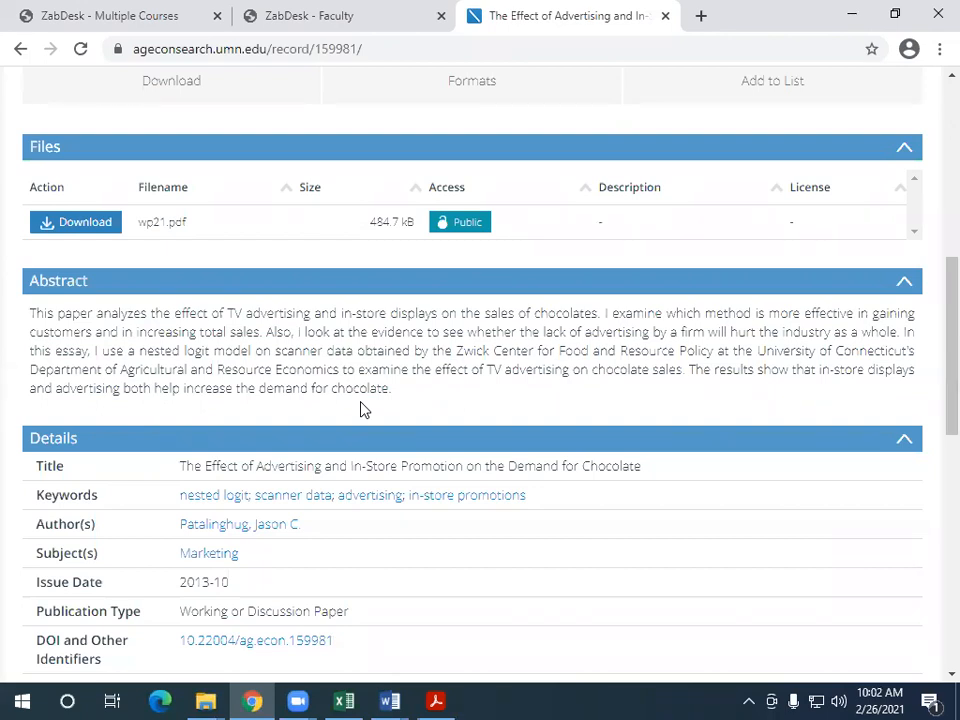
Return to the search results, open "Buy what is advertised on television?" and read its abstract.
click(20, 48)
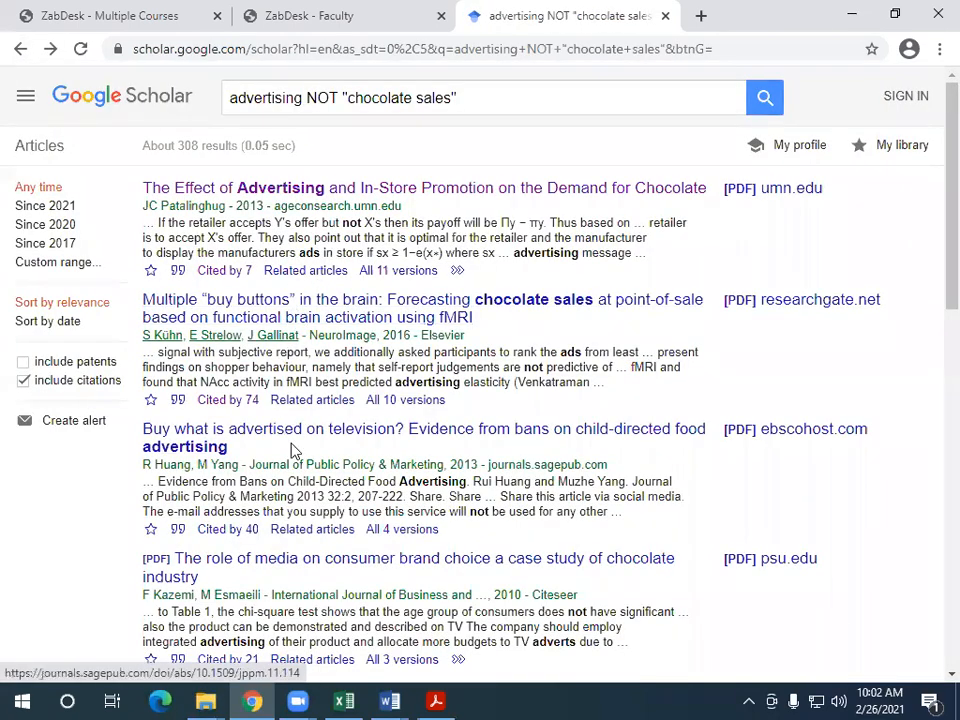
click(259, 437)
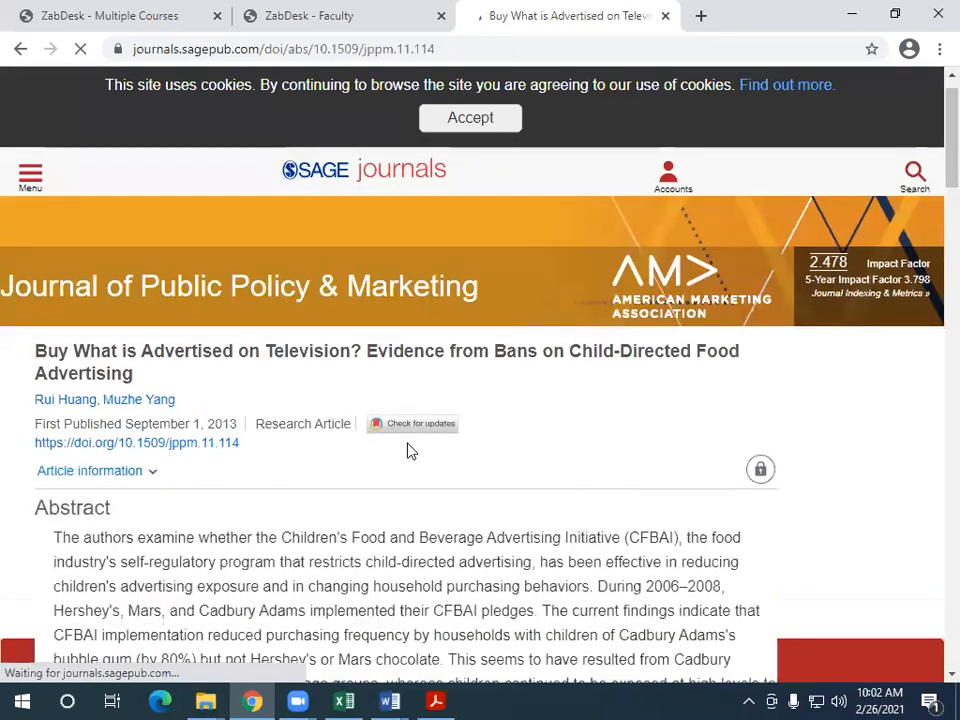
scroll(407, 450, down, 3)
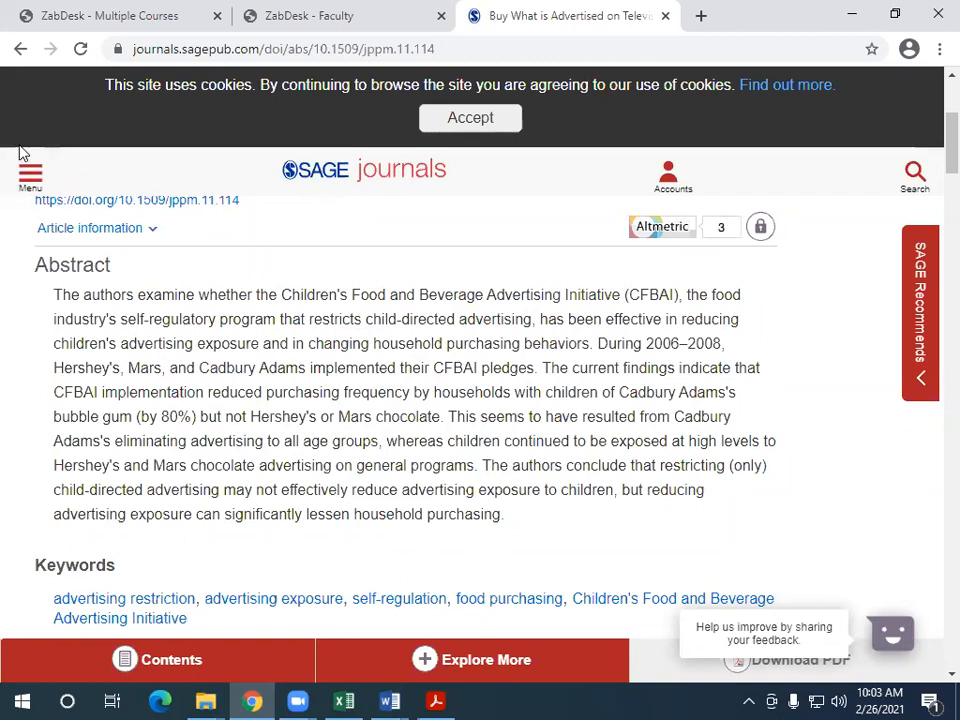
Go back to the results, look over the article "Products, firms and consumption: Cadbury and the development of marketing, 1900–1939", and return.
click(20, 48)
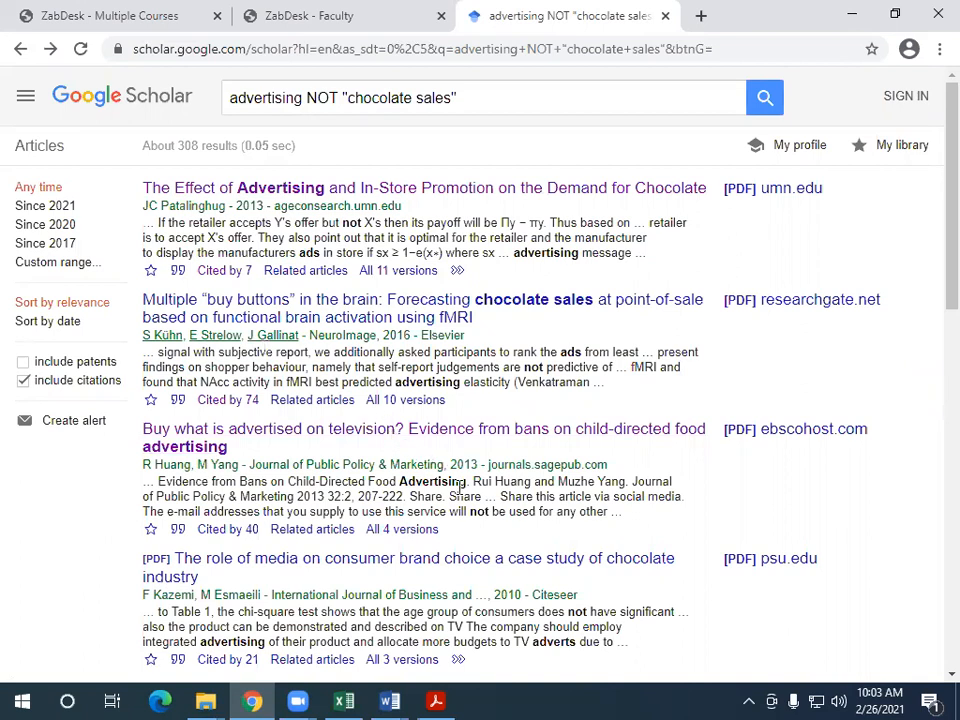
scroll(480, 497, down, 2)
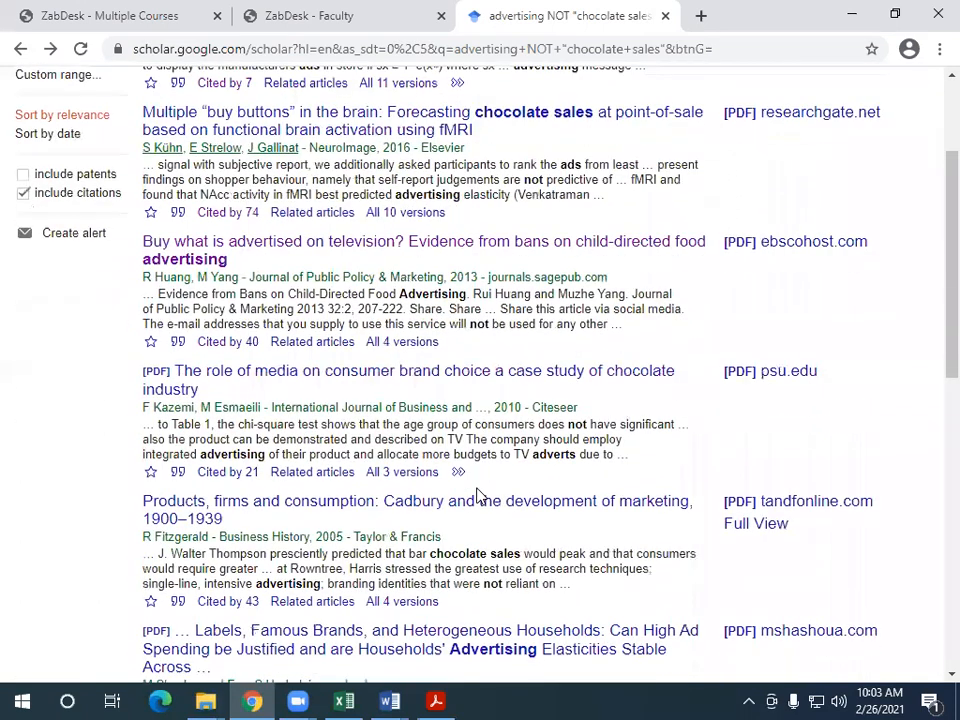
scroll(433, 520, down, 1)
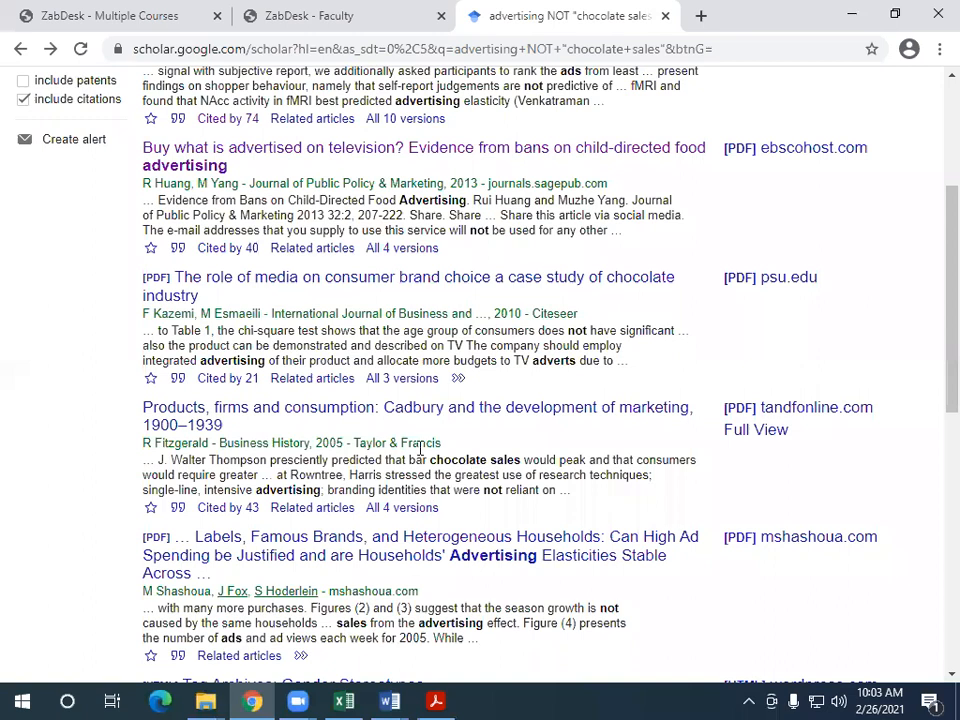
click(424, 415)
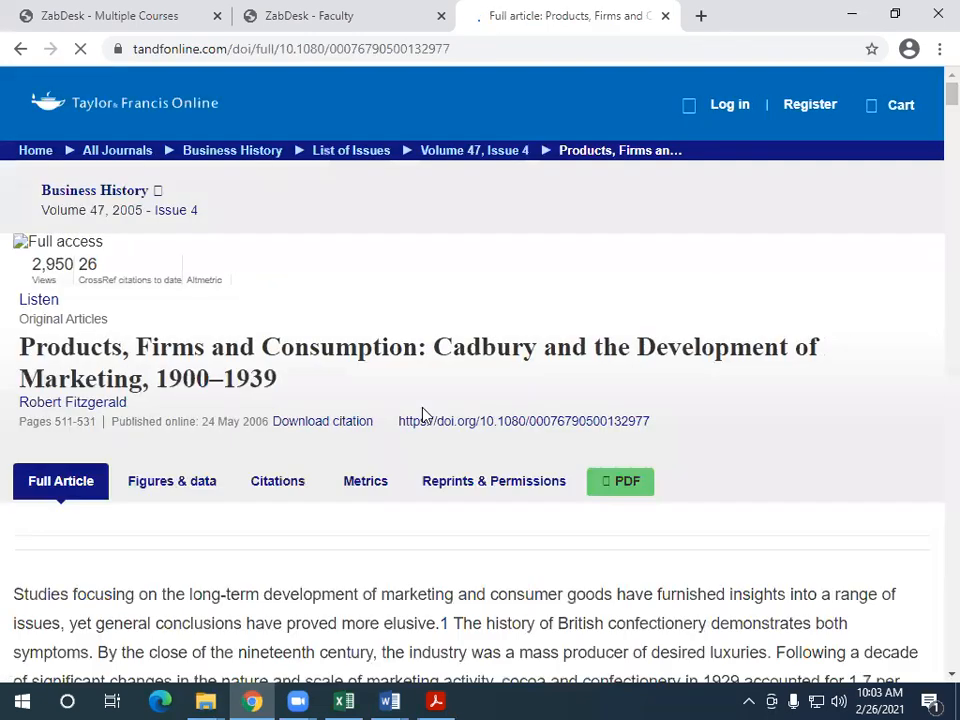
scroll(415, 453, down, 3)
scroll(413, 445, down, 2)
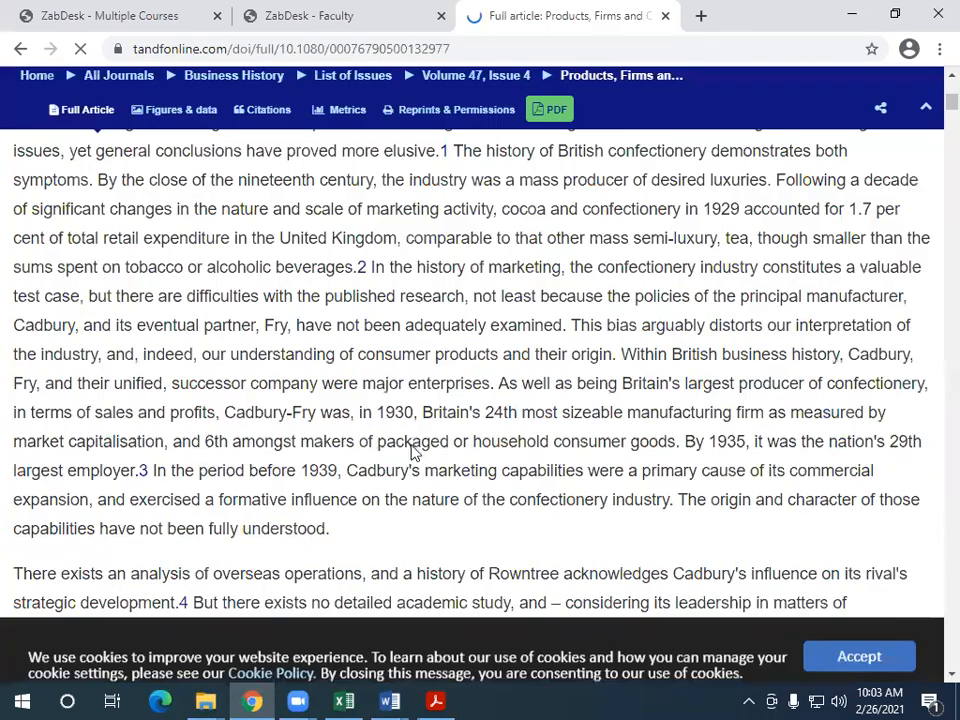
click(20, 52)
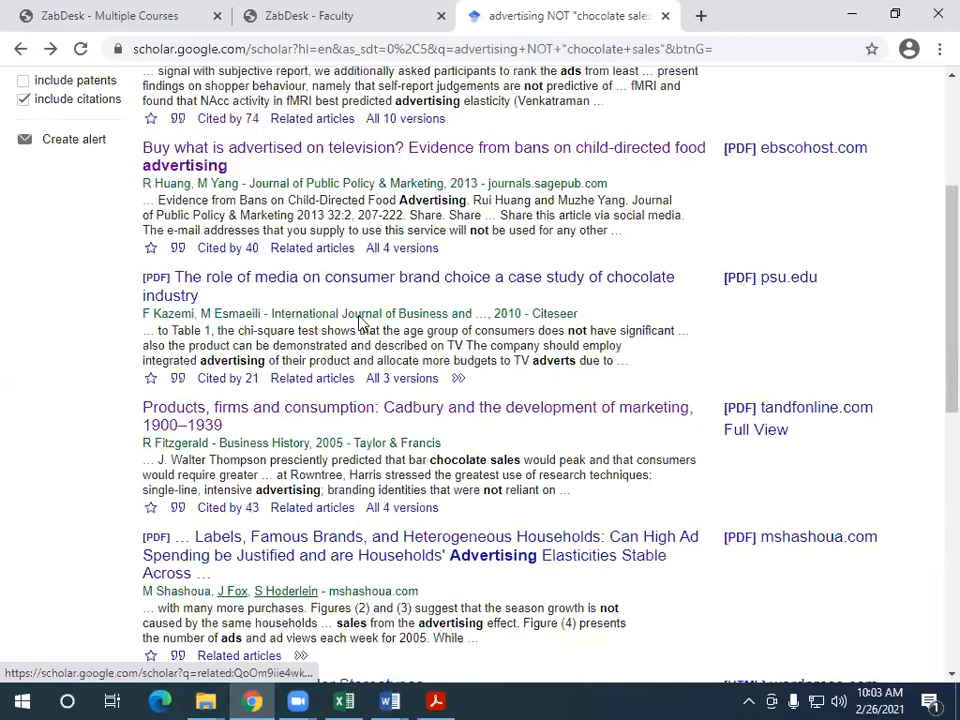
Open the article "Radical mainstreaming" of fairtrade: the case of The Day Chocolate Company and dismiss its cookie notice.
scroll(439, 440, down, 4)
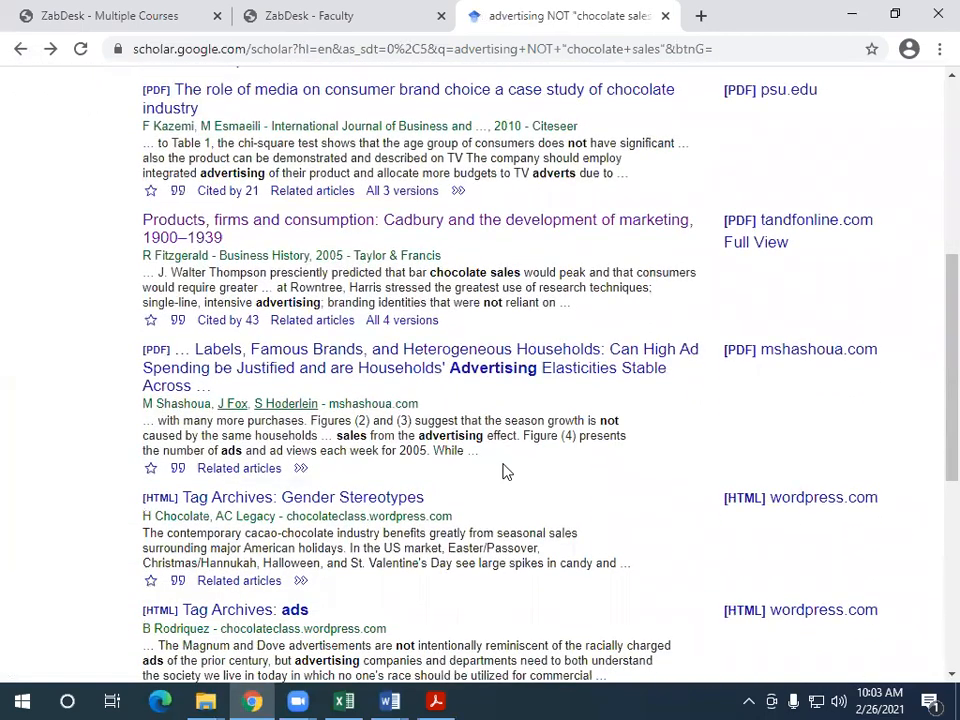
scroll(505, 471, down, 6)
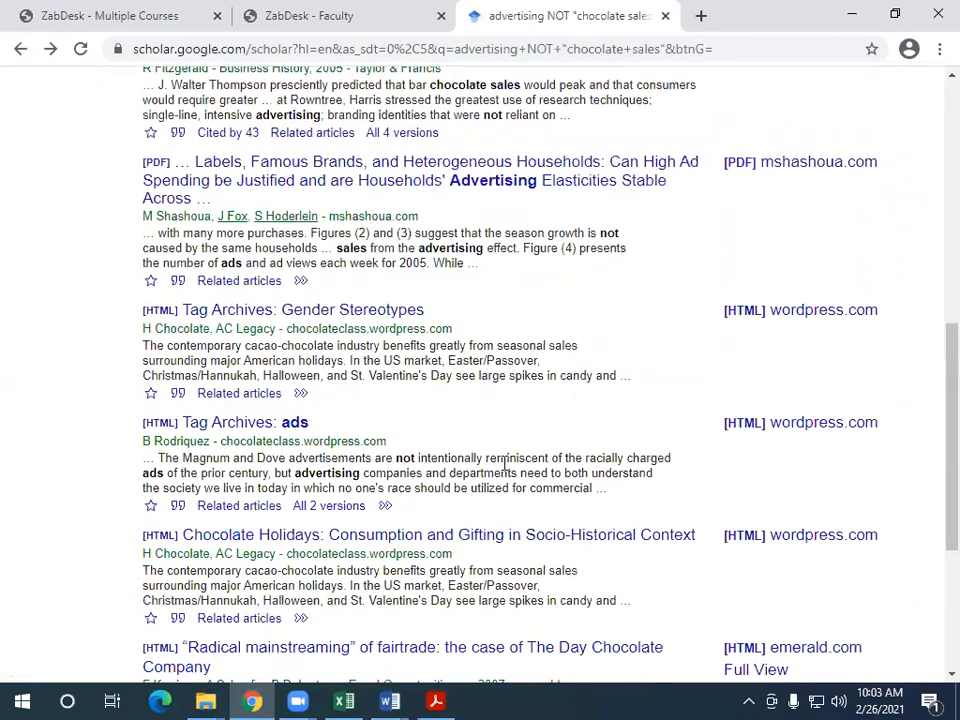
scroll(503, 465, down, 2)
scroll(540, 470, down, 2)
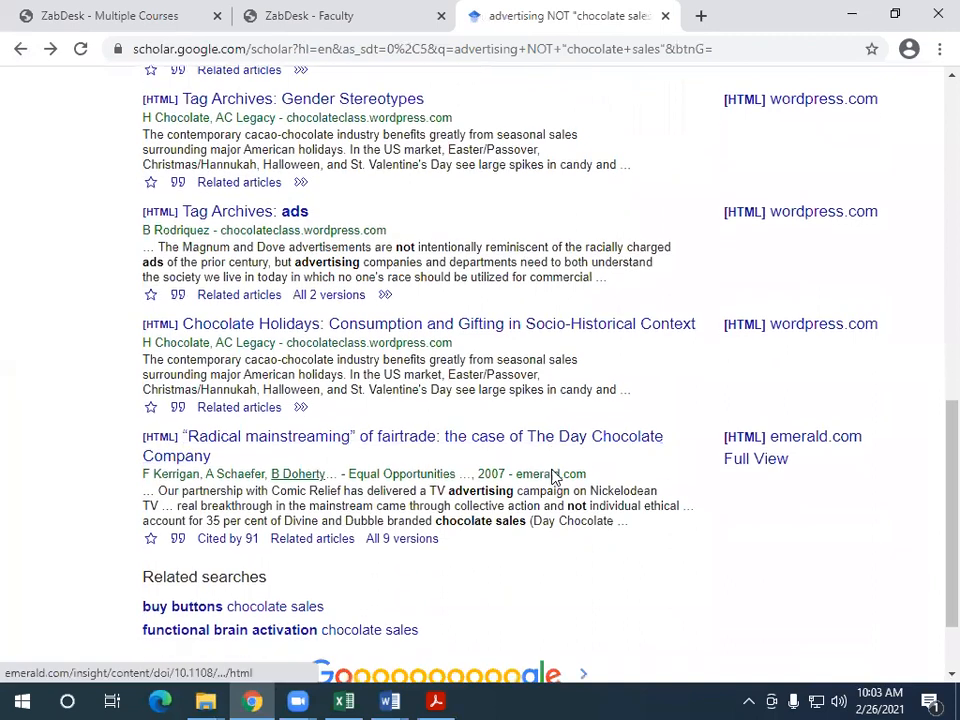
click(257, 370)
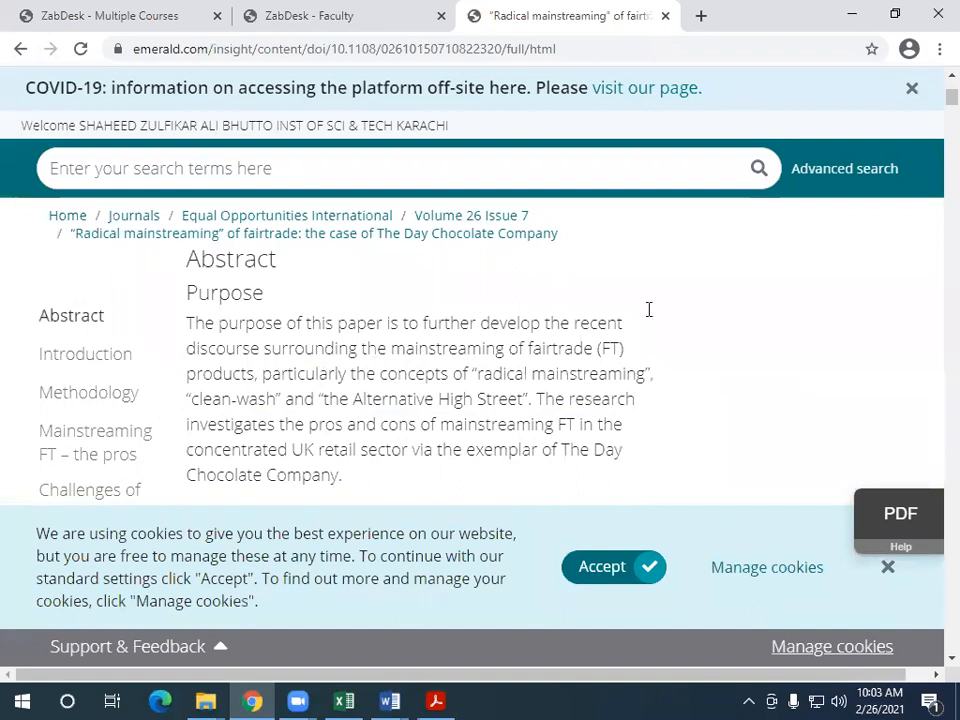
click(888, 569)
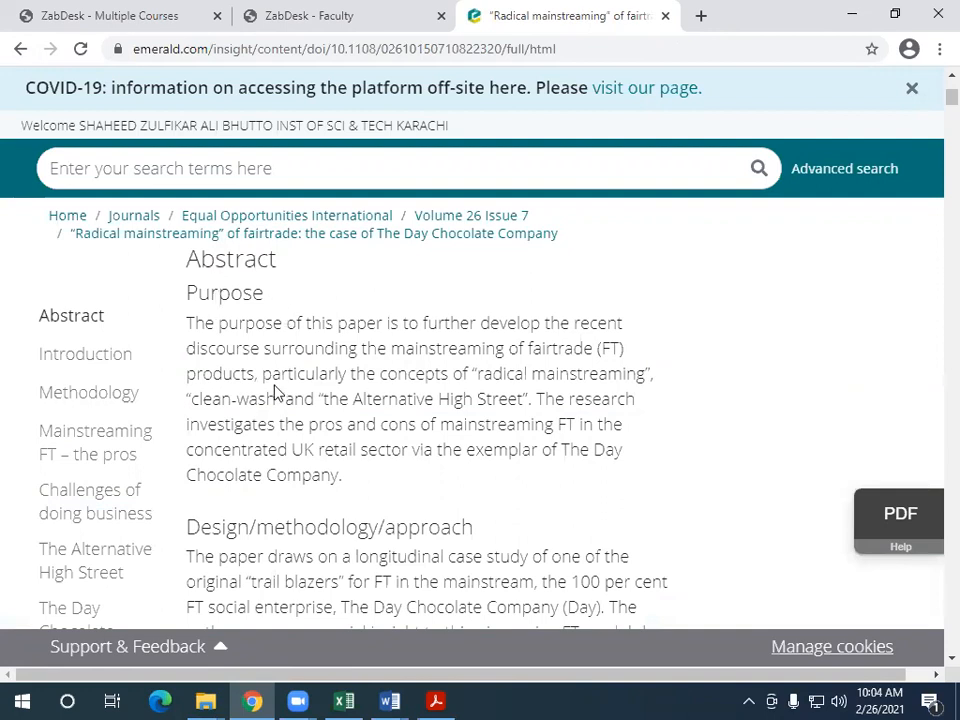
Examine how the fairtrade article's abstract is structured, through to the keywords and Introduction, and return to the search results.
scroll(272, 378, down, 1)
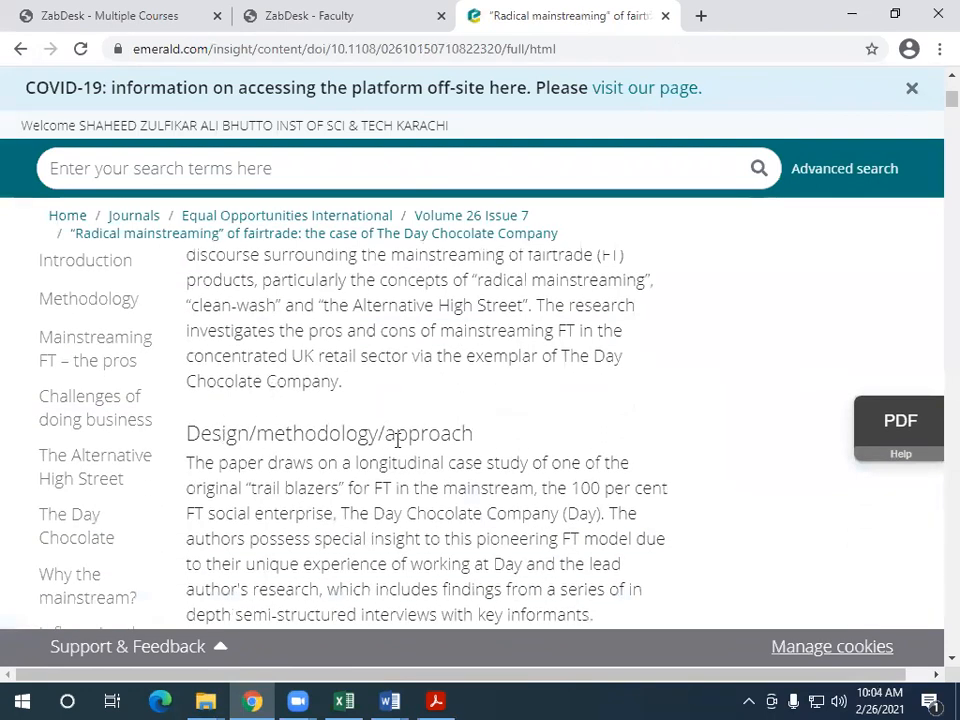
scroll(397, 440, down, 6)
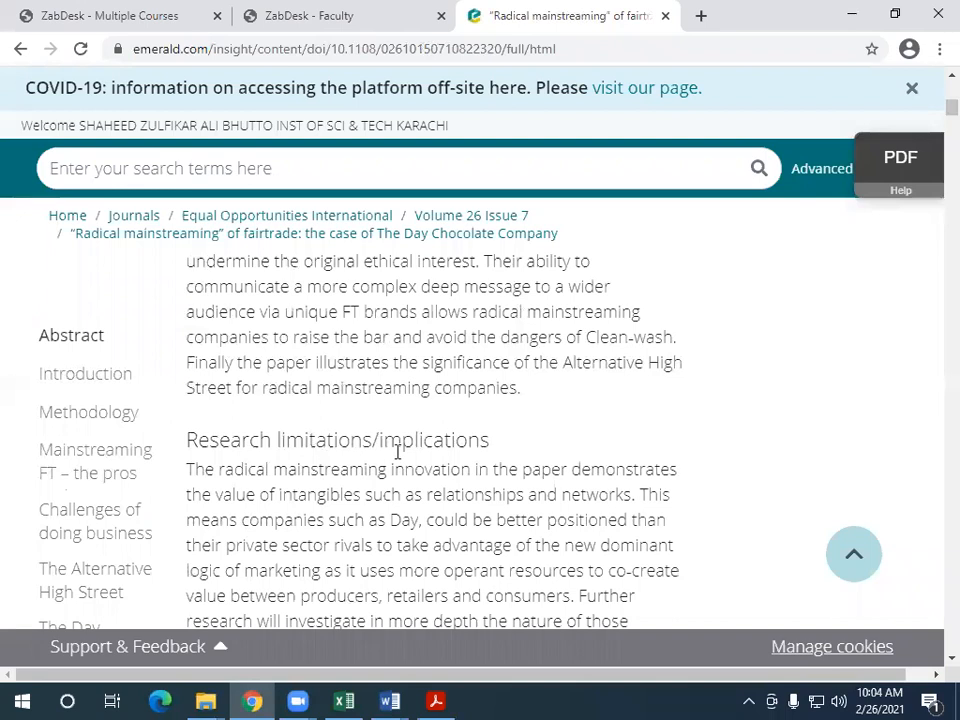
scroll(397, 452, down, 1)
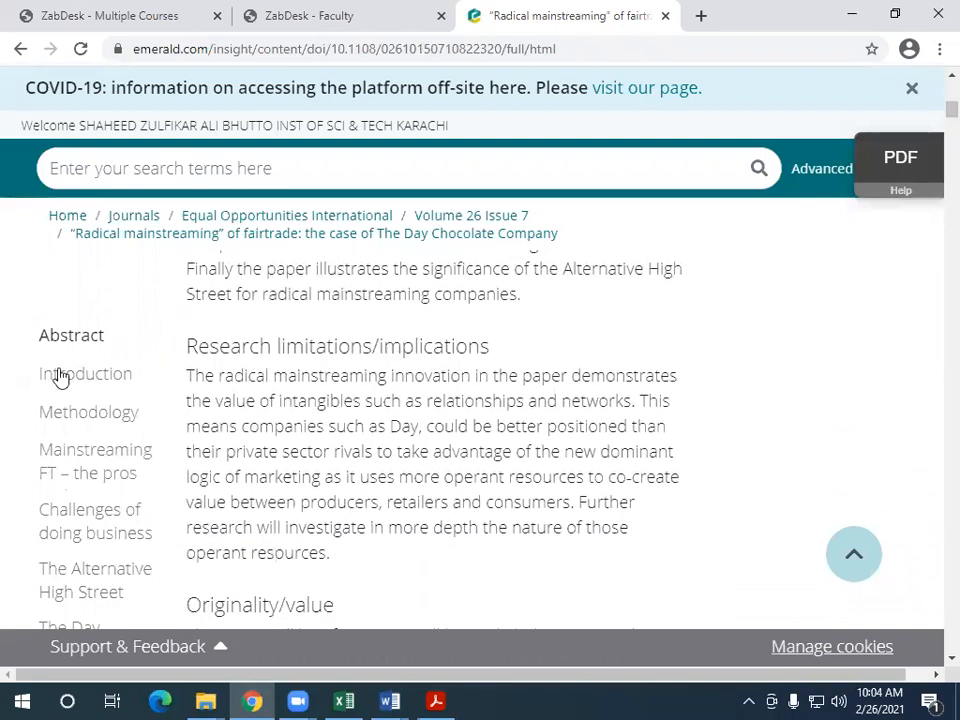
scroll(257, 452, down, 1)
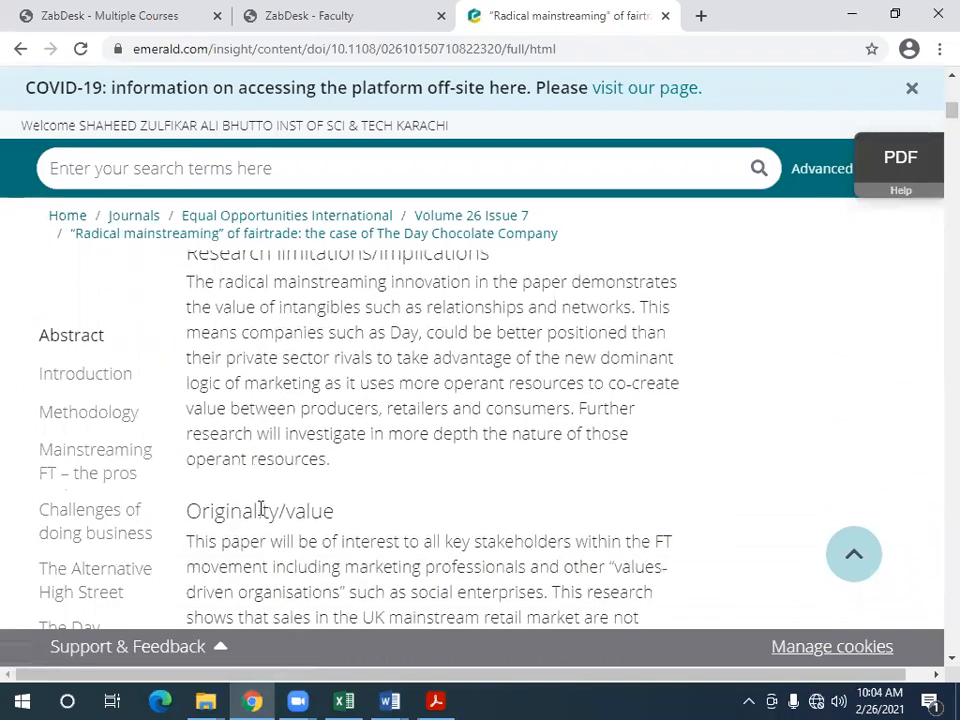
scroll(295, 533, down, 4)
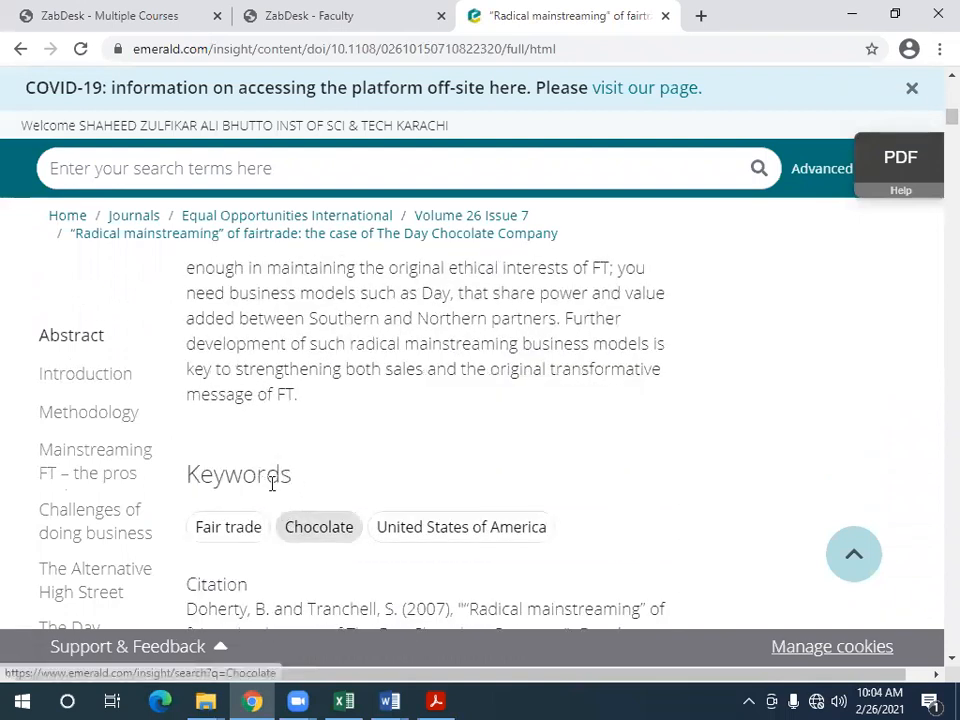
scroll(271, 483, down, 5)
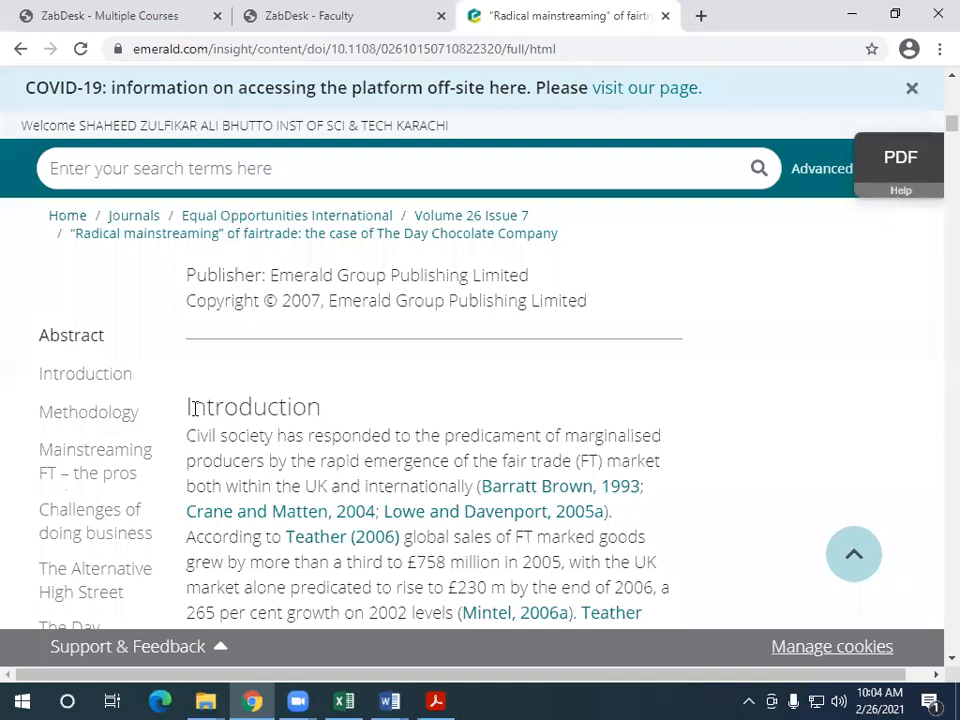
scroll(317, 413, up, 6)
scroll(295, 470, up, 3)
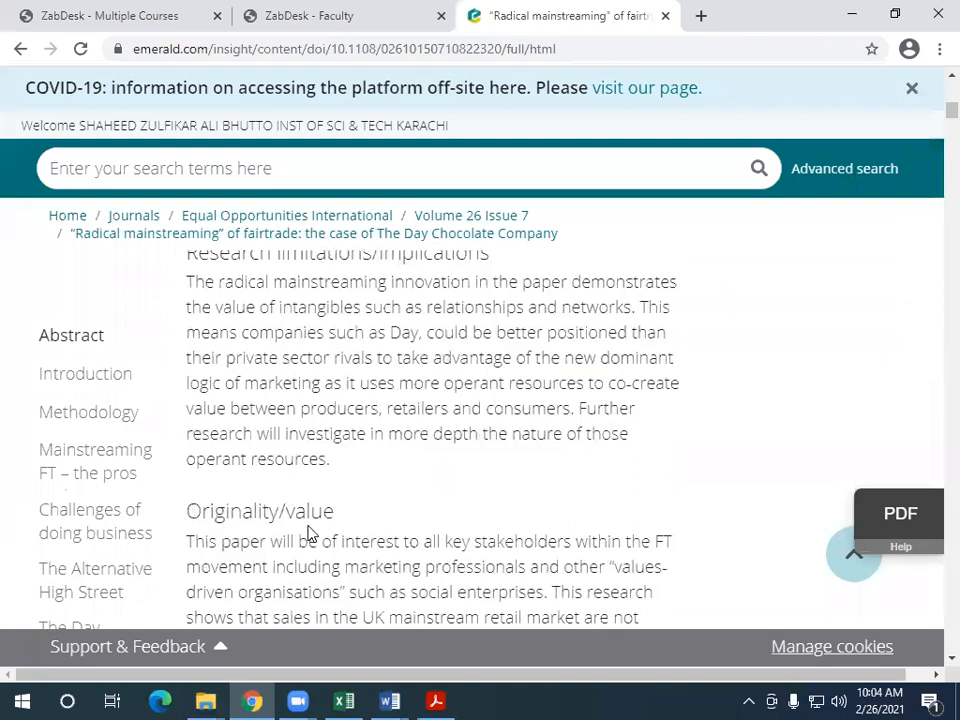
scroll(293, 499, up, 7)
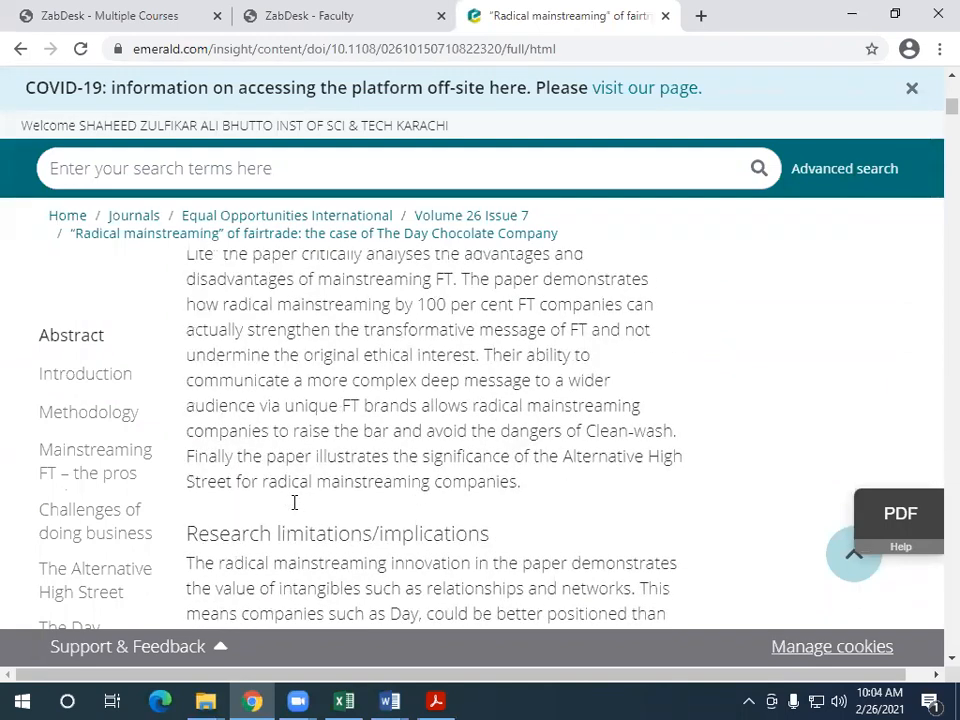
click(20, 49)
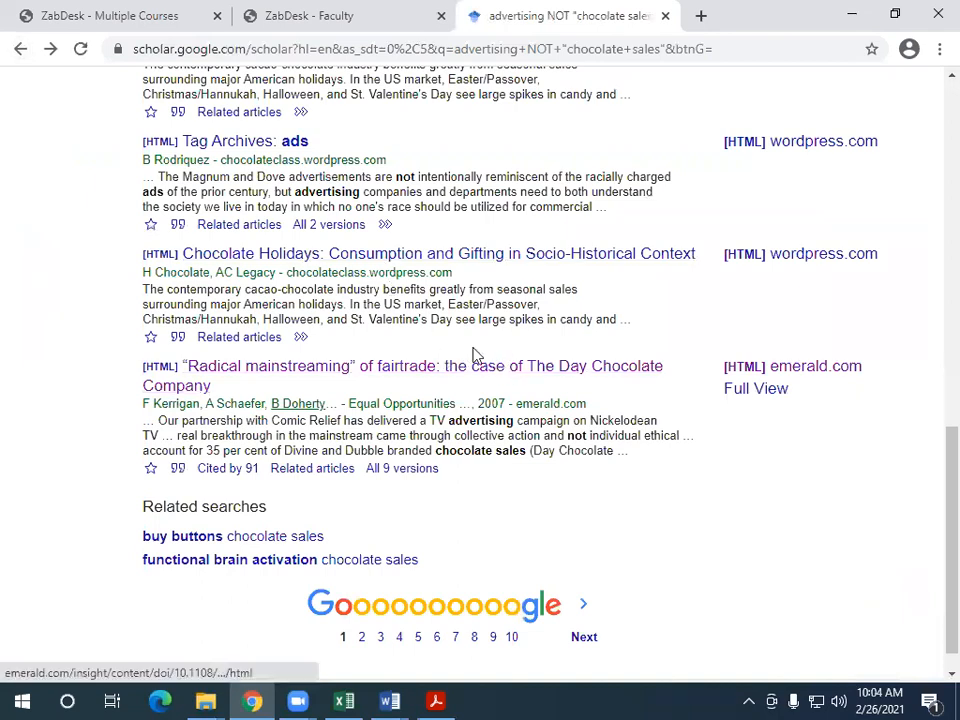
Look over page 2 of the results for advertising NOT "chocolate sales" and return to the first page.
click(362, 637)
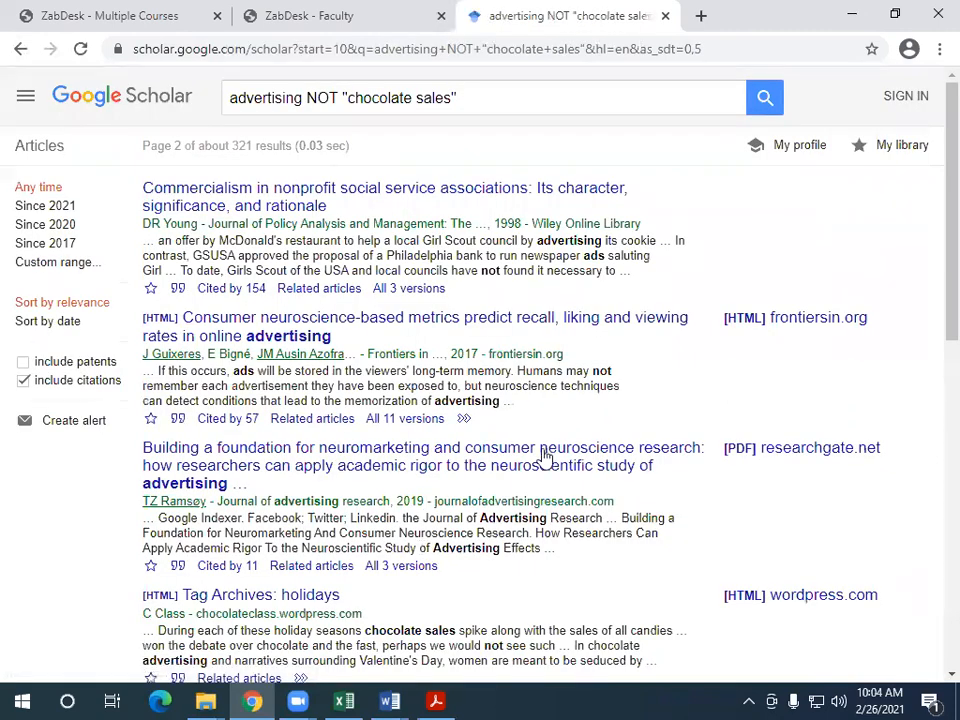
scroll(515, 445, down, 3)
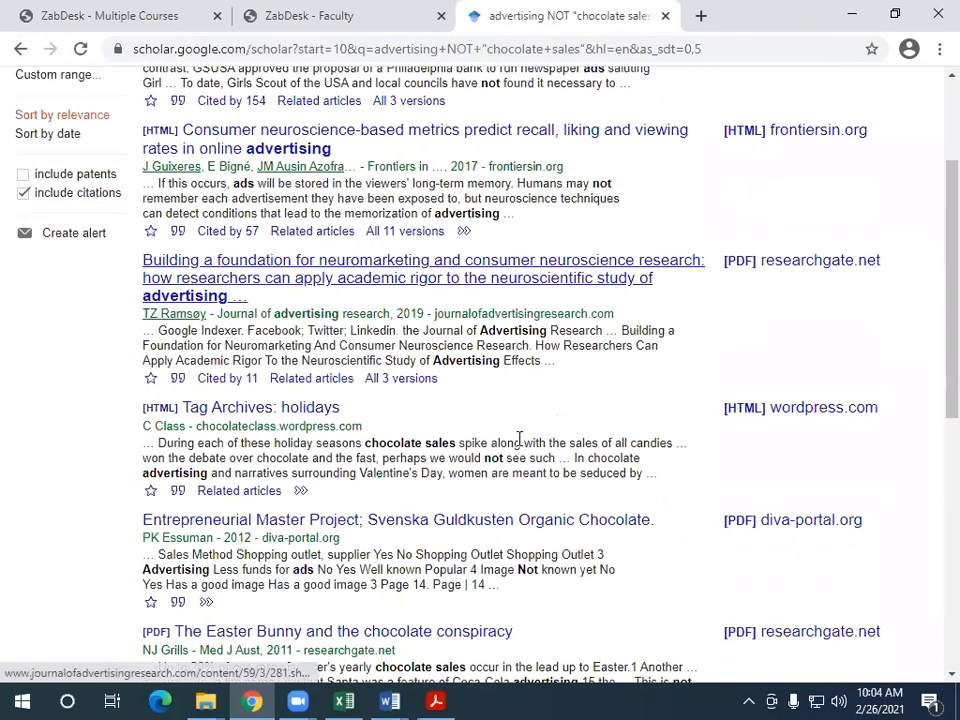
scroll(519, 442, up, 3)
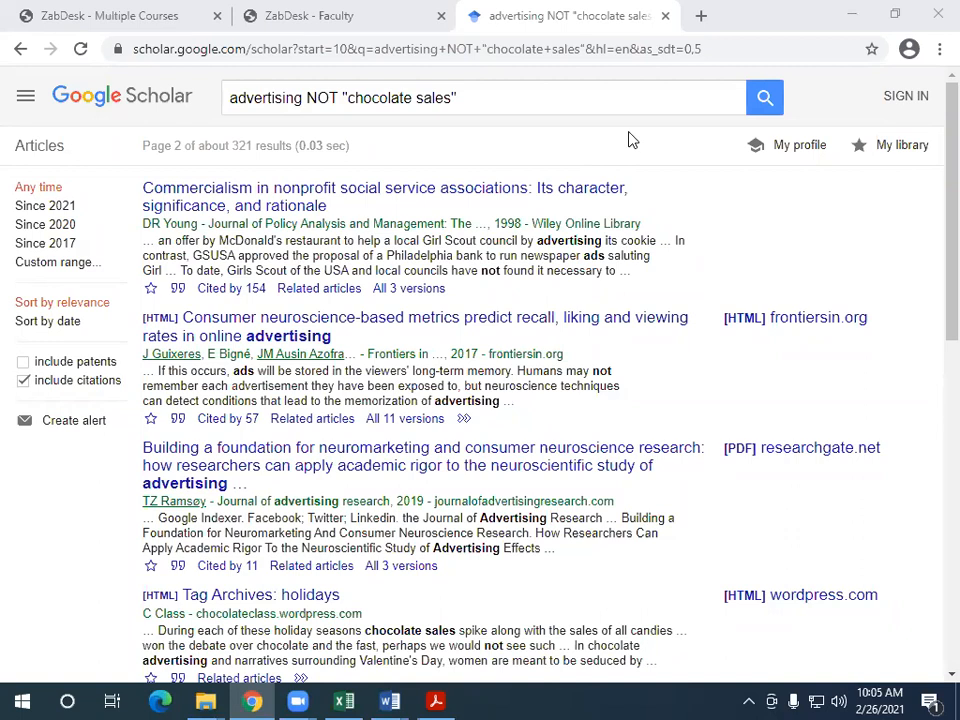
click(19, 55)
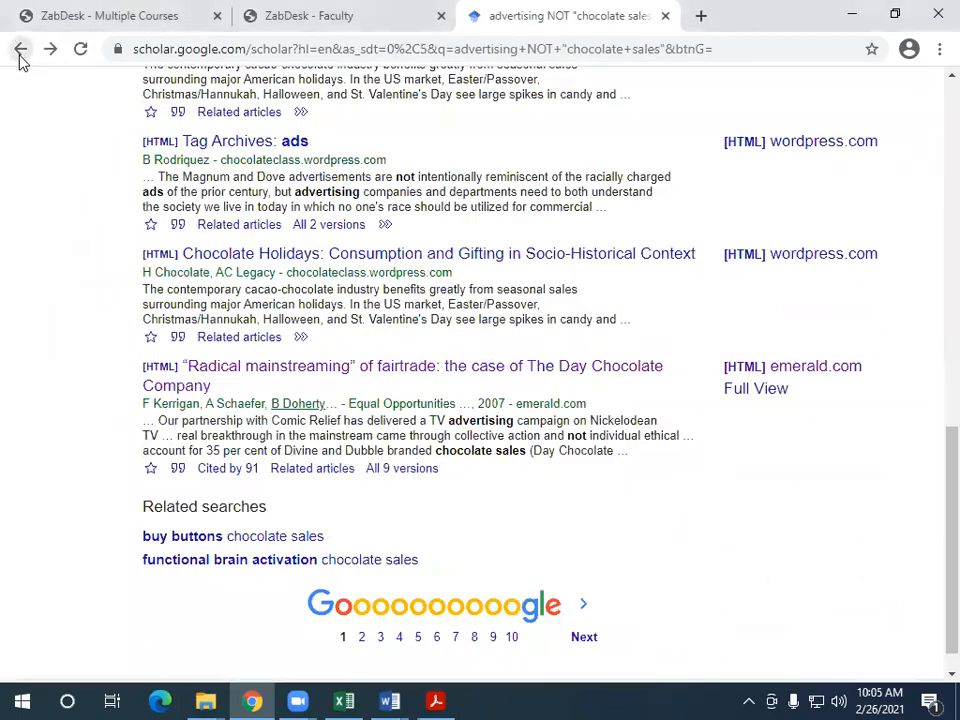